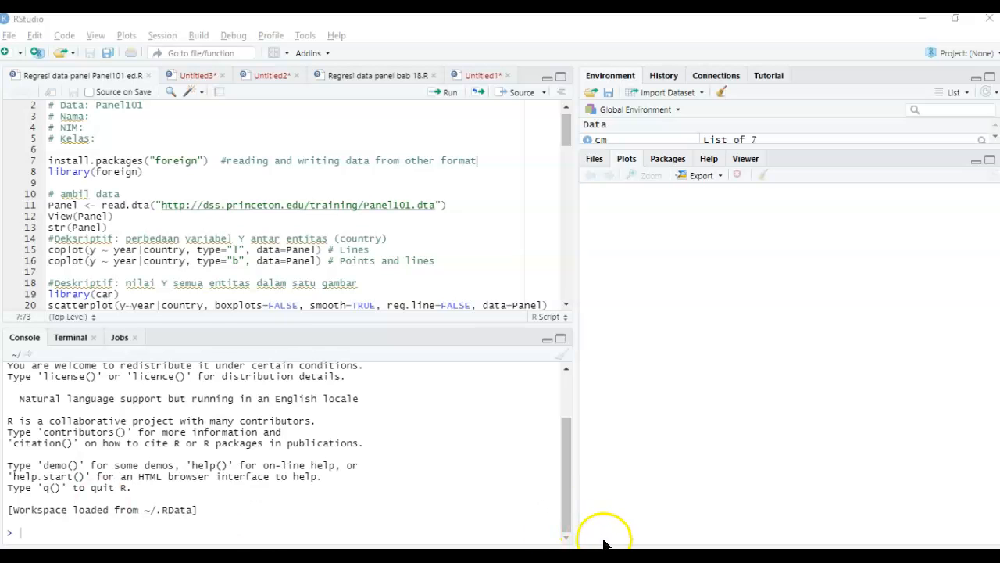
- Switch to Foxit Reader, show the first page of Panel101R.pdf, and return to RStudio
{"action": "mouse_move", "coordinate": [631, 557]}
{"action": "left_click", "coordinate": [616, 510]}
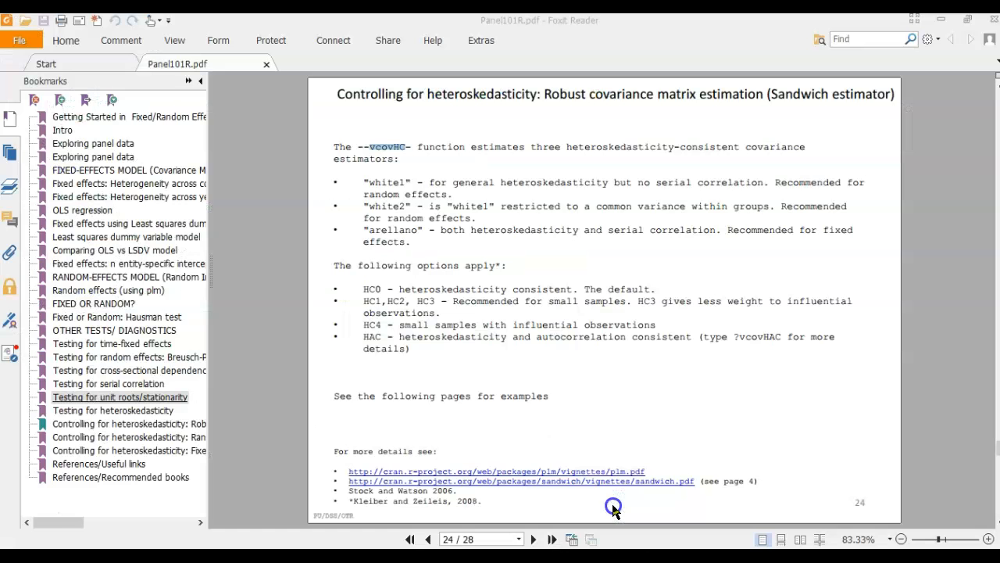
{"action": "key", "text": "Home"}
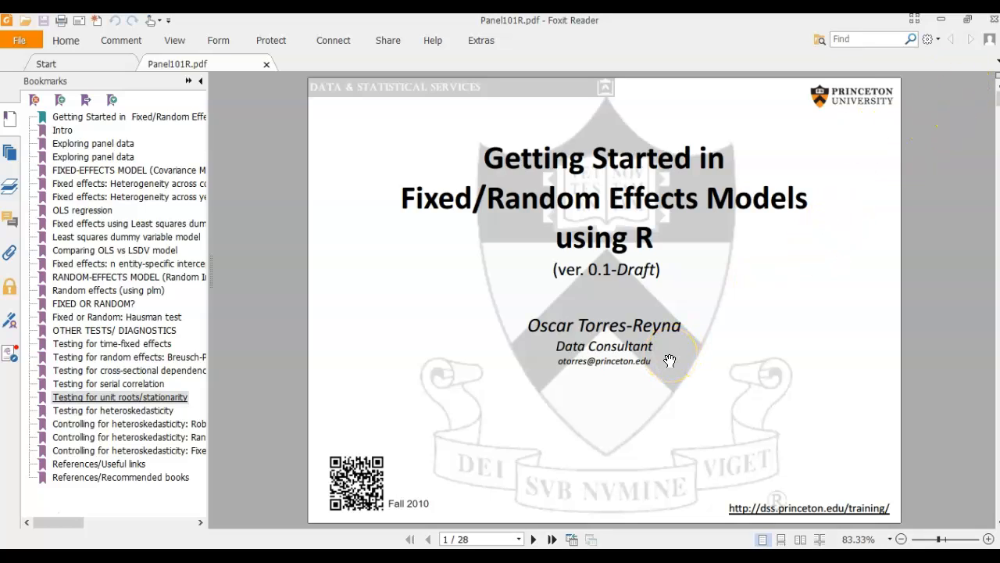
{"action": "key", "text": "alt+Tab"}
{"action": "key", "text": "alt+Tab"}
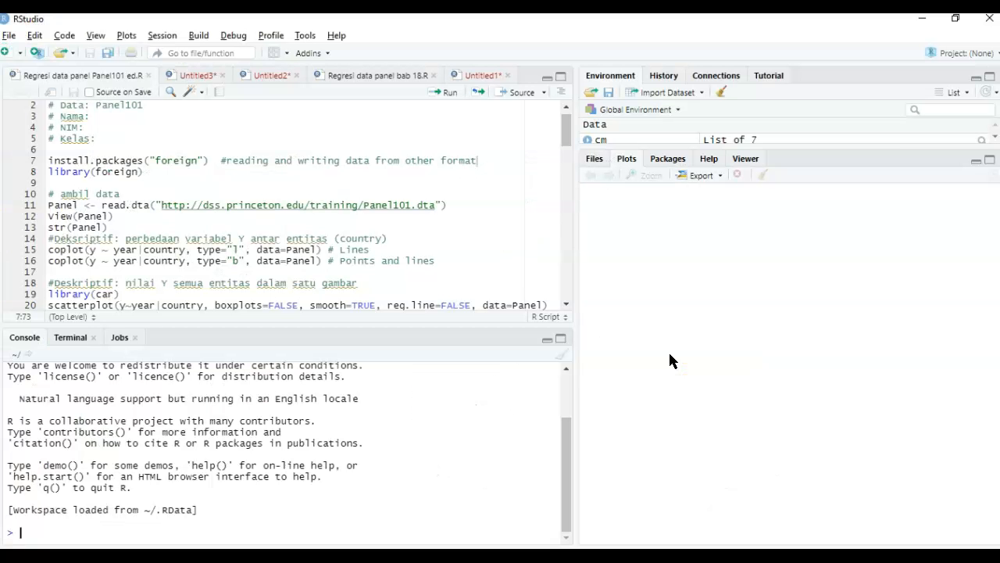
- Examine the read.dta function and the Panel101.dta web address in the data-loading line of the script
{"action": "double_click", "coordinate": [132, 204]}
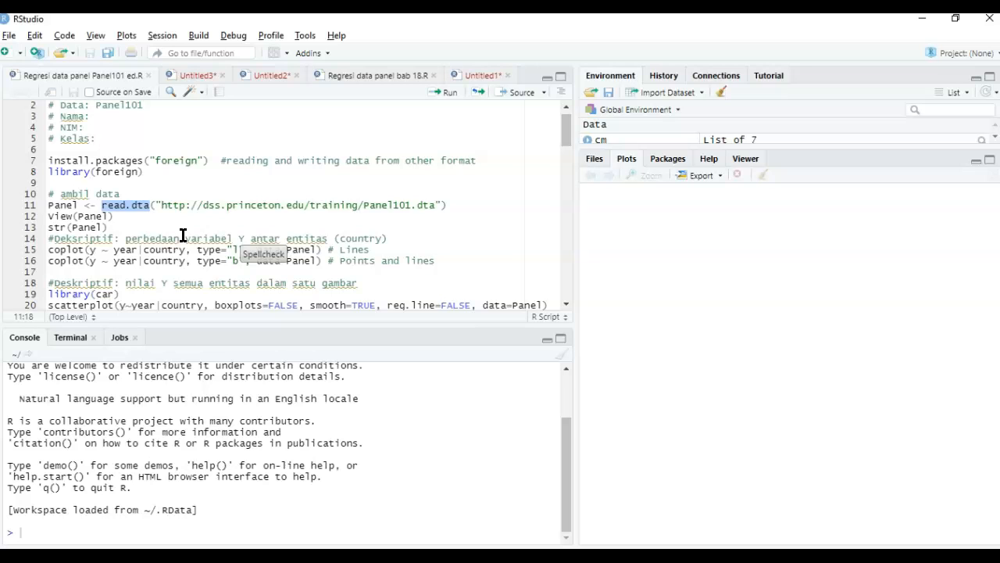
{"action": "left_click", "coordinate": [124, 207]}
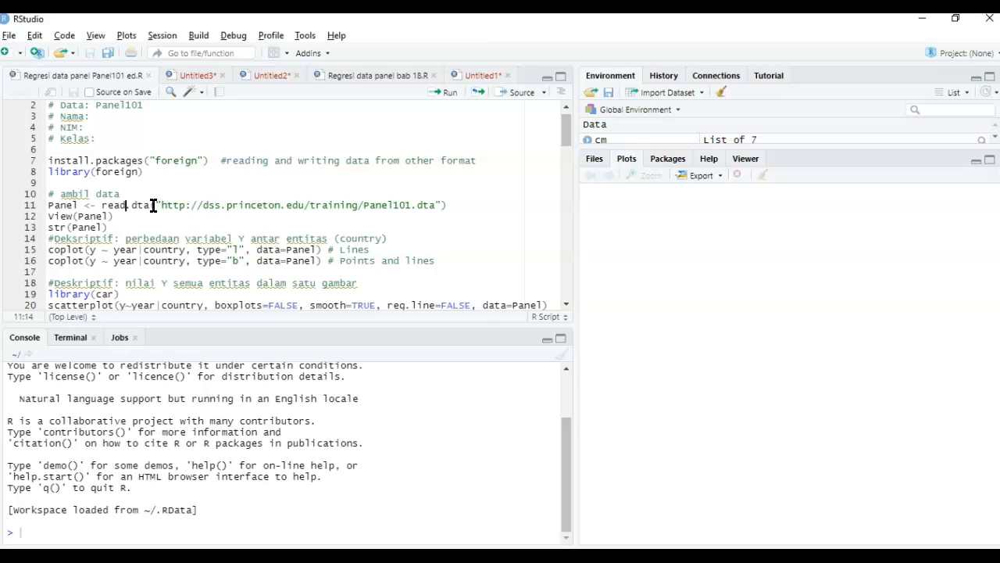
{"action": "left_click_drag", "start_coordinate": [155, 205], "coordinate": [439, 201]}
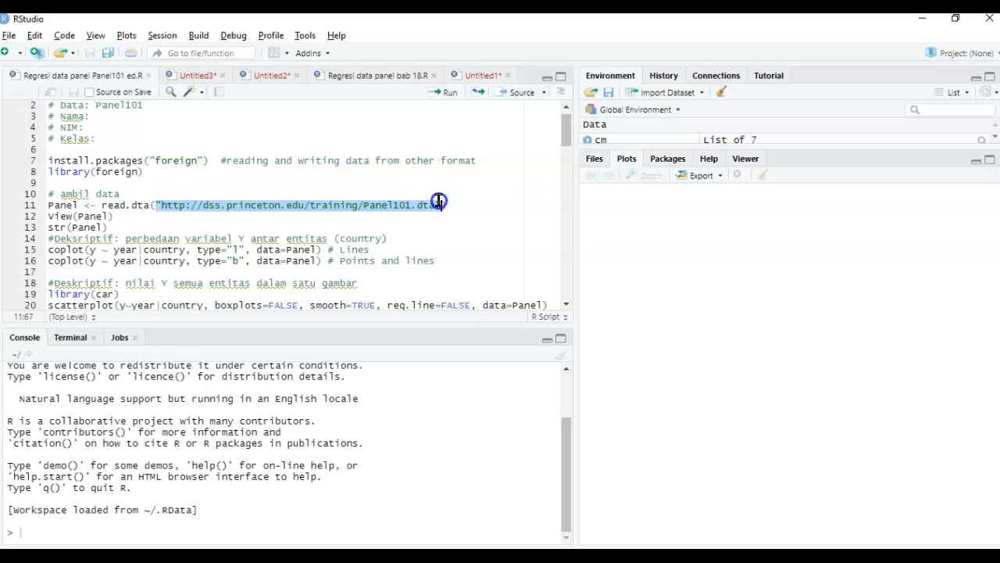
{"action": "left_click", "coordinate": [452, 205]}
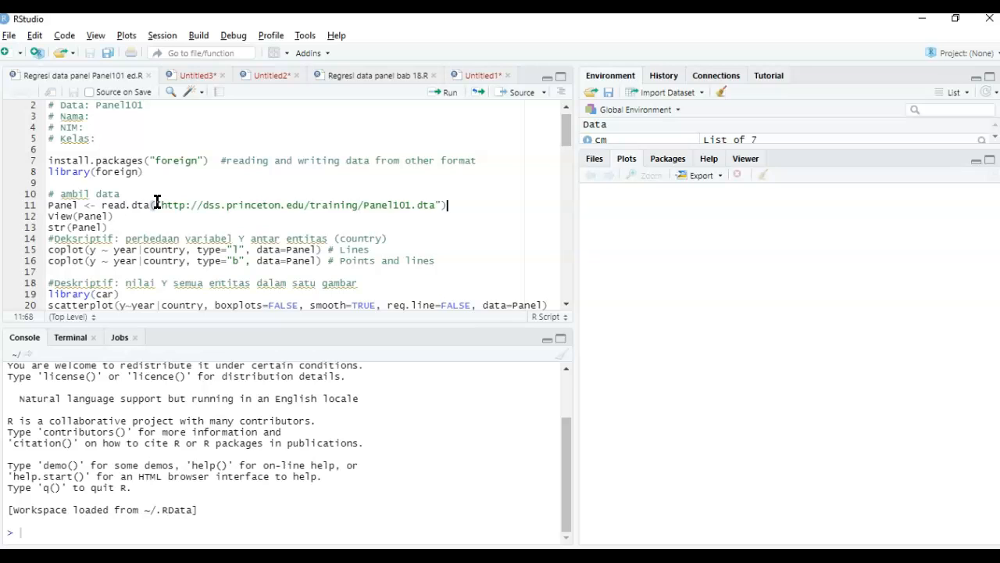
{"action": "left_click_drag", "start_coordinate": [156, 202], "coordinate": [440, 206]}
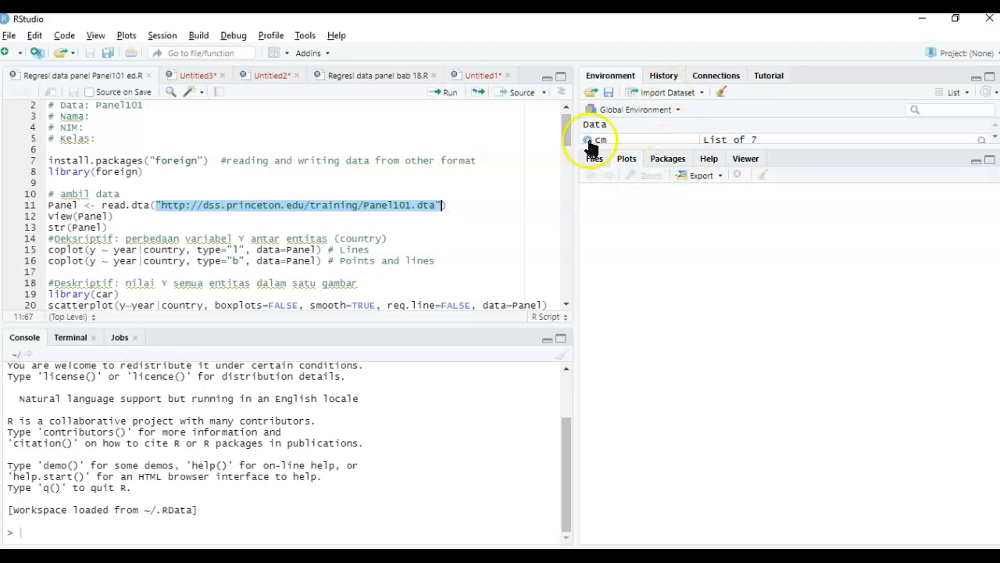
{"action": "left_click", "coordinate": [397, 212]}
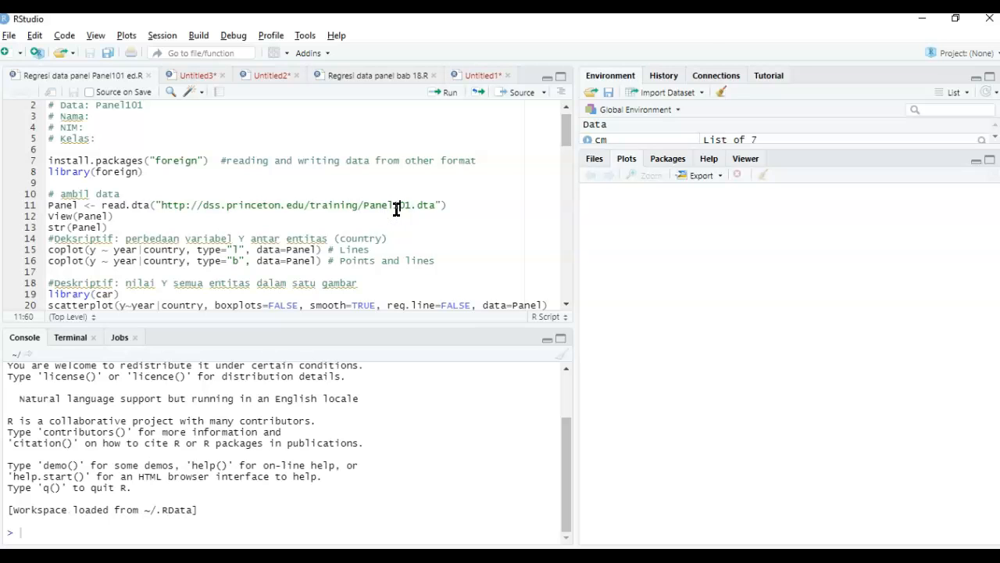
- Look at the dataset import formats, including Stata, and close the list without importing anything
{"action": "left_click", "coordinate": [695, 93]}
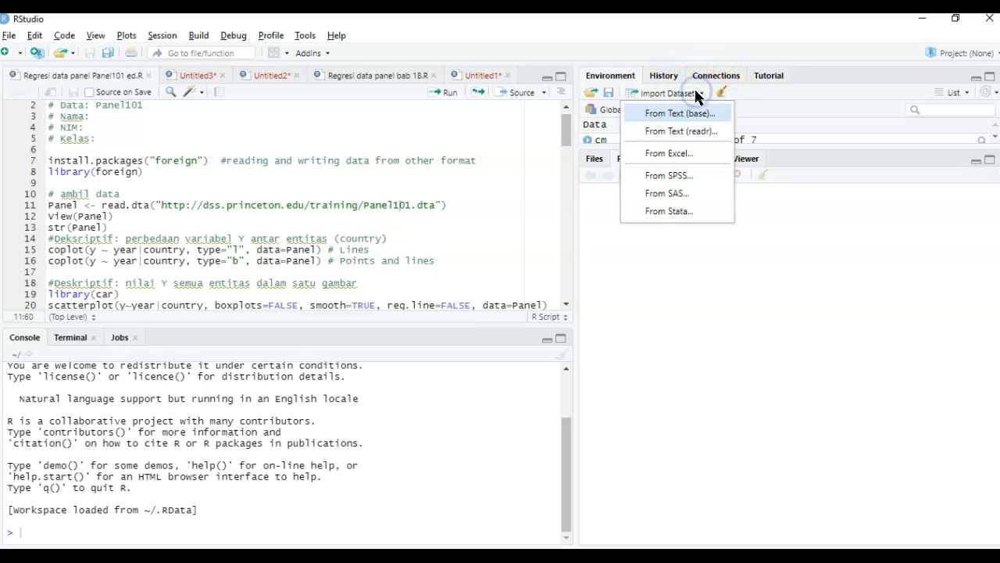
{"action": "left_click", "coordinate": [672, 211]}
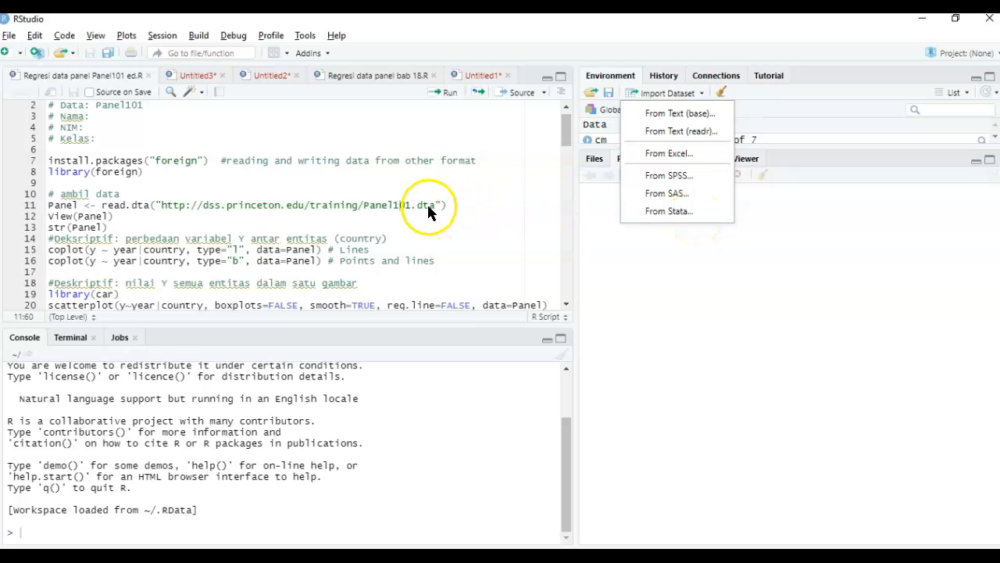
{"action": "left_click", "coordinate": [451, 204]}
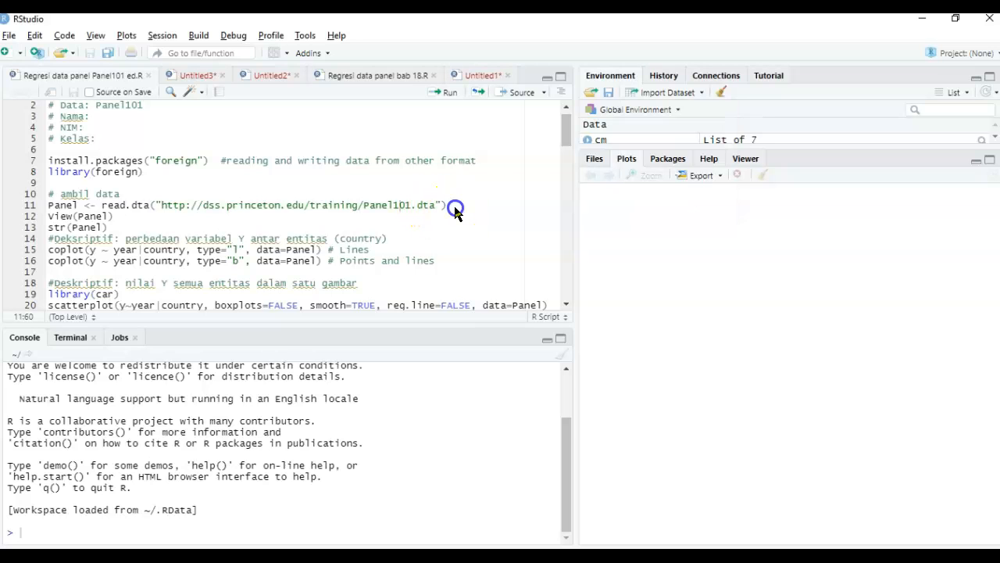
- Point out read.dta and its foreign package in the script, and run the library(foreign) line
{"action": "left_click", "coordinate": [141, 208]}
{"action": "left_click_drag", "start_coordinate": [101, 207], "coordinate": [150, 207]}
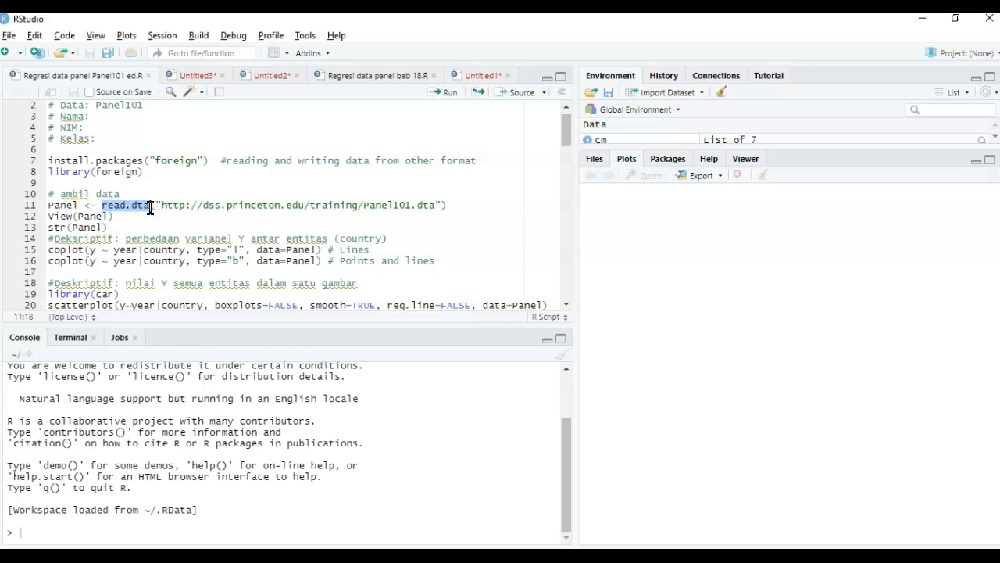
{"action": "double_click", "coordinate": [175, 162]}
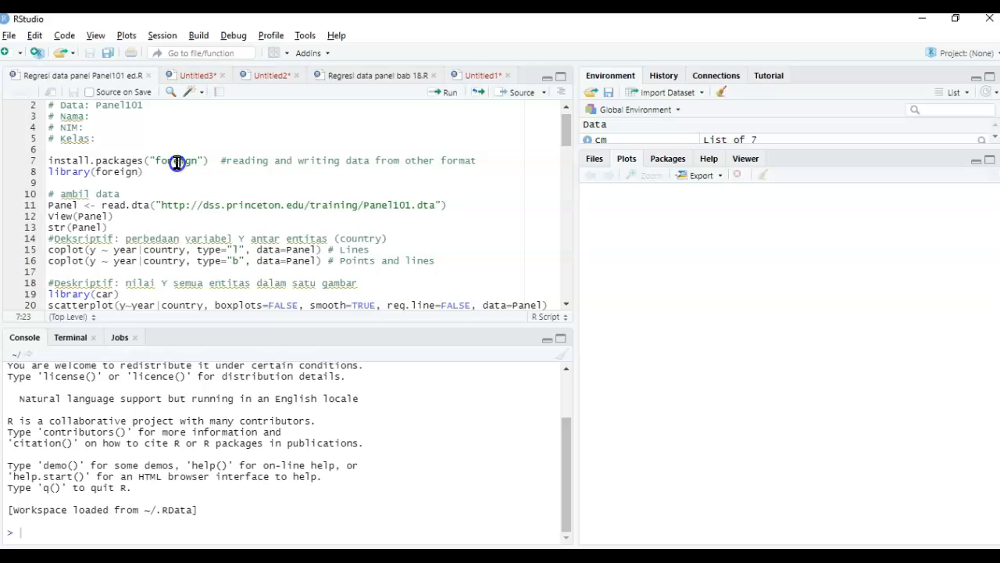
{"action": "left_click", "coordinate": [79, 171]}
{"action": "left_click", "coordinate": [439, 92]}
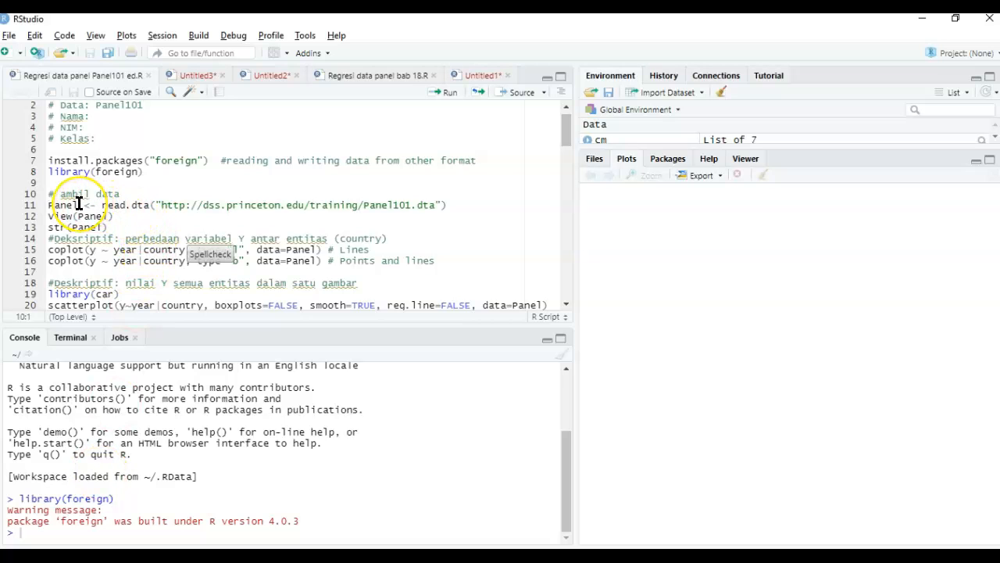
- Run the read.dta line to load Panel101.dta from the Princeton address into Panel, and display it with View(Panel)
{"action": "left_click_drag", "start_coordinate": [79, 204], "coordinate": [43, 208]}
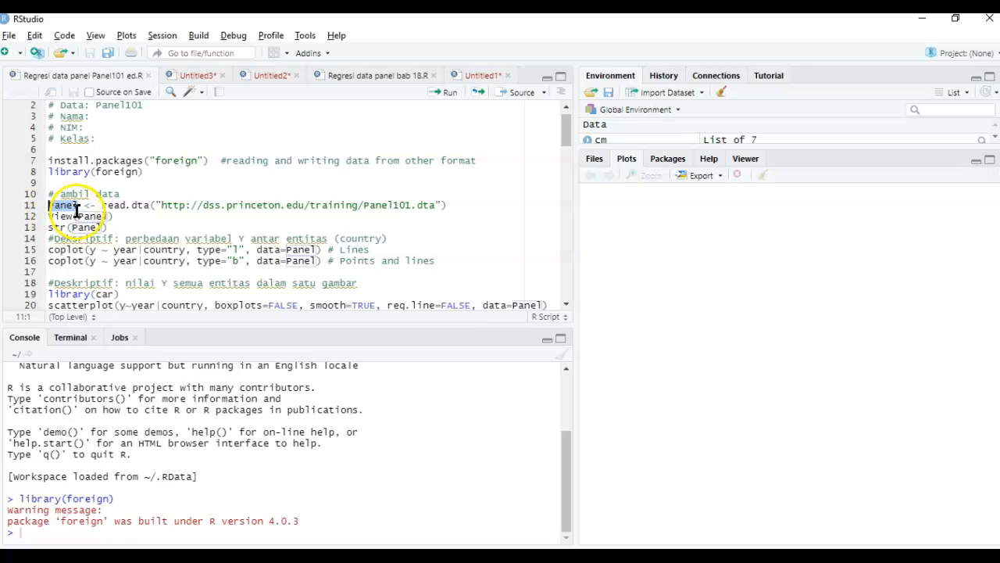
{"action": "left_click_drag", "start_coordinate": [103, 206], "coordinate": [480, 210]}
{"action": "left_click", "coordinate": [480, 207]}
{"action": "left_click", "coordinate": [451, 97]}
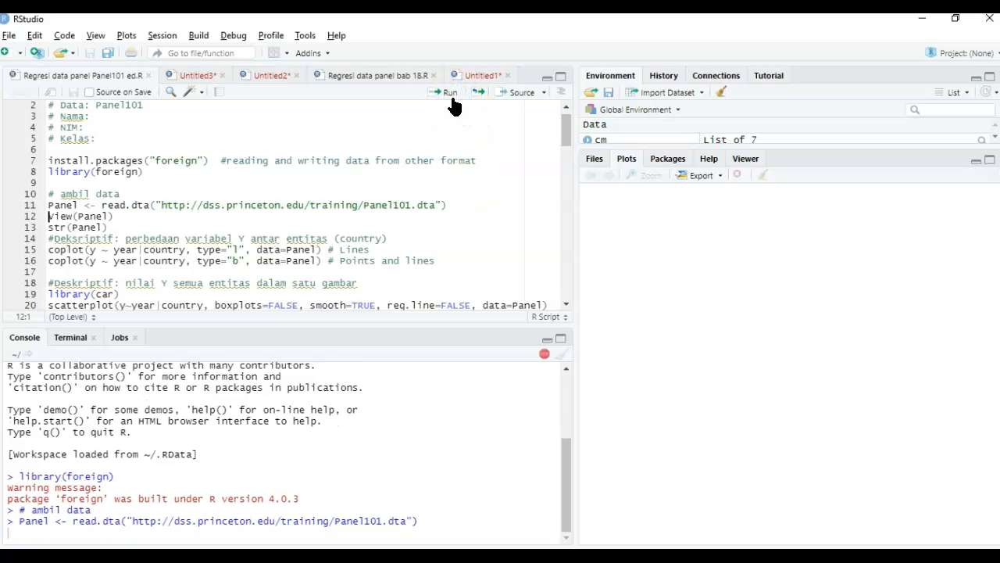
{"action": "left_click", "coordinate": [452, 98]}
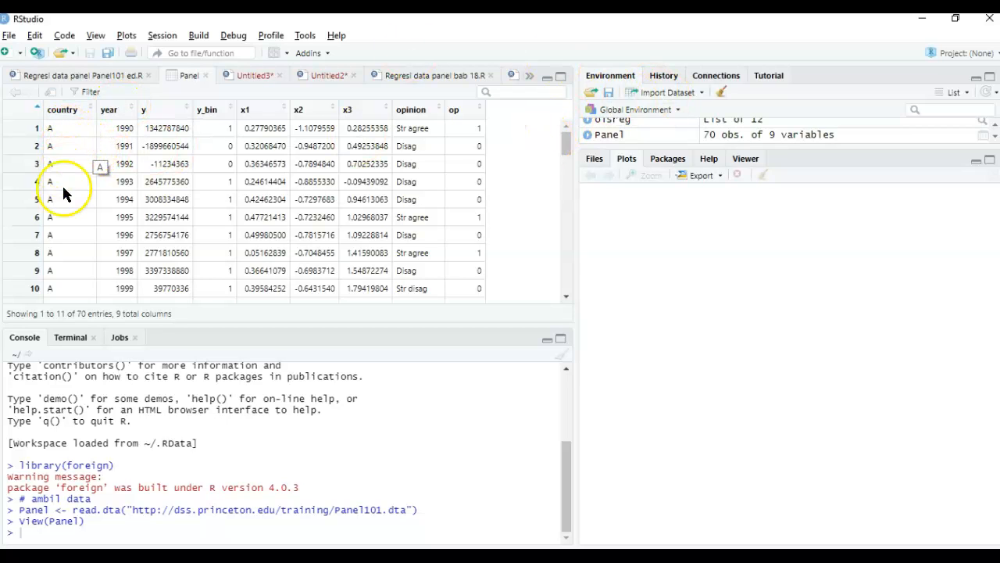
- Examine the Panel table from its first to its last row, including the country, year, y and y_bin columns
{"action": "left_click_drag", "start_coordinate": [567, 143], "coordinate": [554, 303]}
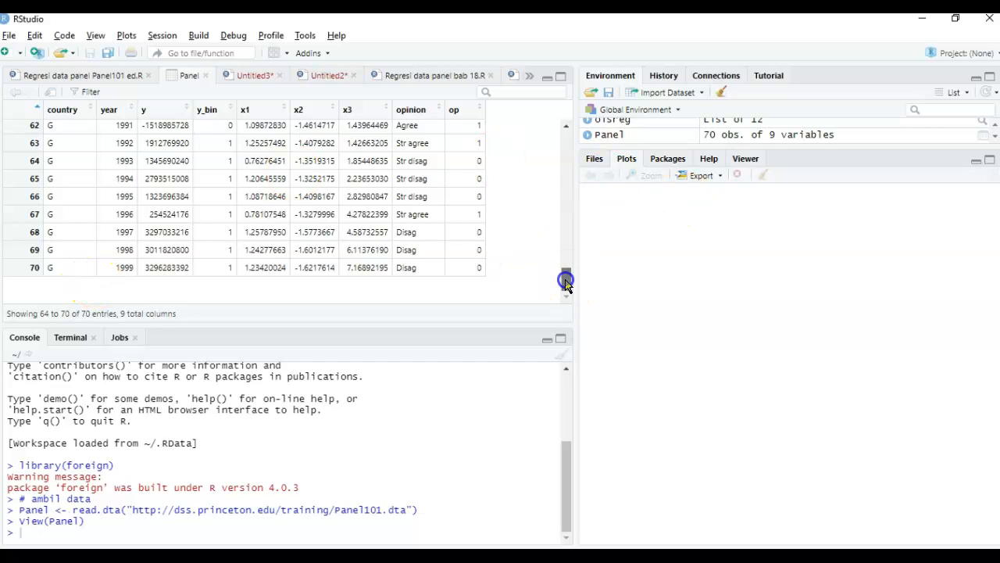
{"action": "left_click_drag", "start_coordinate": [566, 281], "coordinate": [561, 129]}
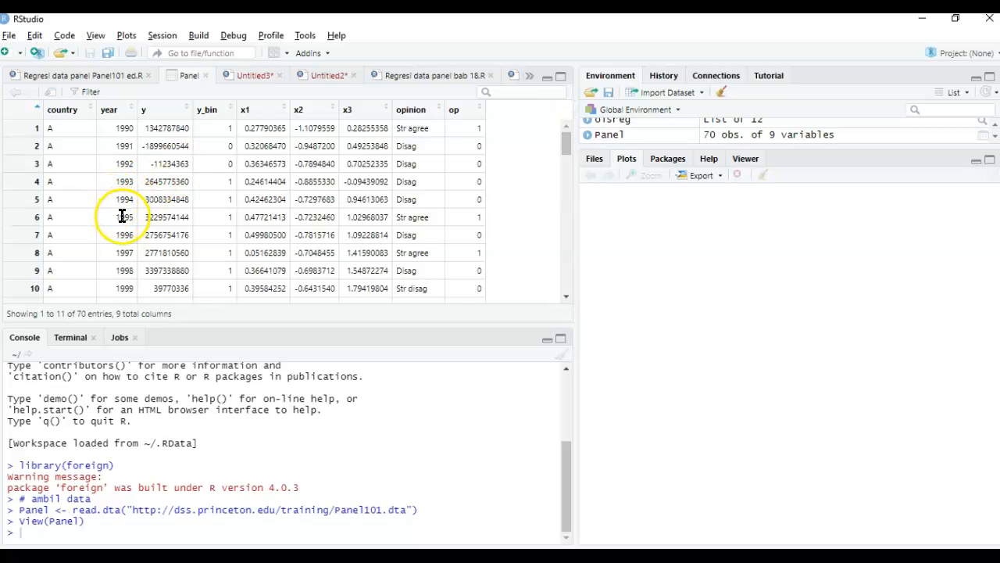
{"action": "scroll", "coordinate": [122, 215], "scroll_direction": "down", "scroll_amount": 1}
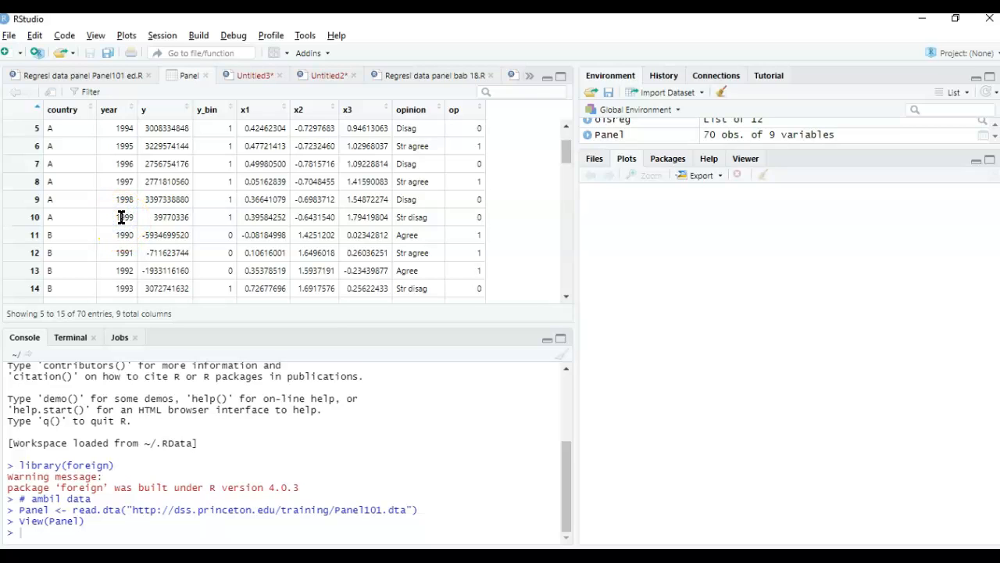
{"action": "left_click", "coordinate": [68, 214]}
{"action": "left_click", "coordinate": [123, 219]}
{"action": "left_click_drag", "start_coordinate": [569, 156], "coordinate": [565, 287]}
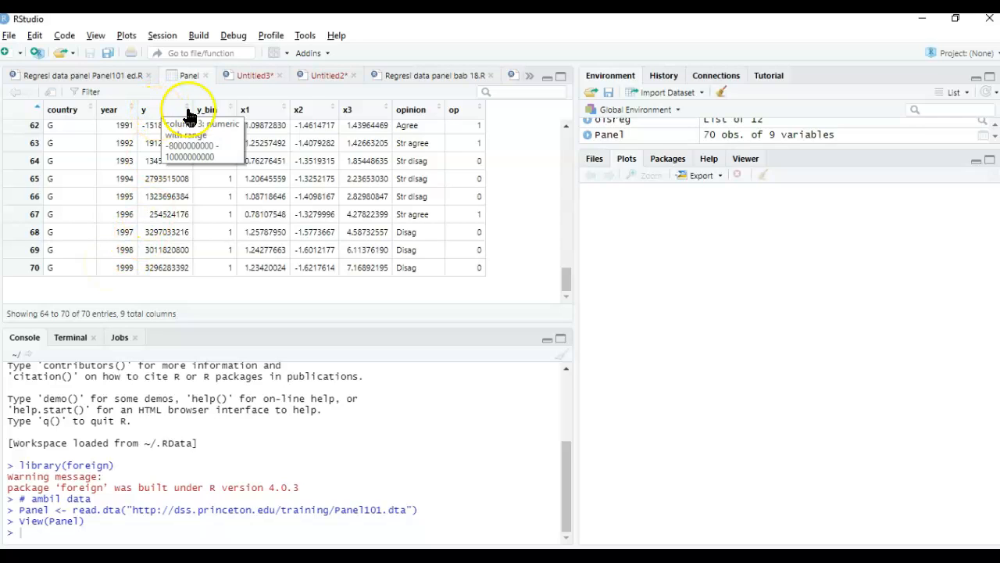
{"action": "left_click", "coordinate": [261, 123]}
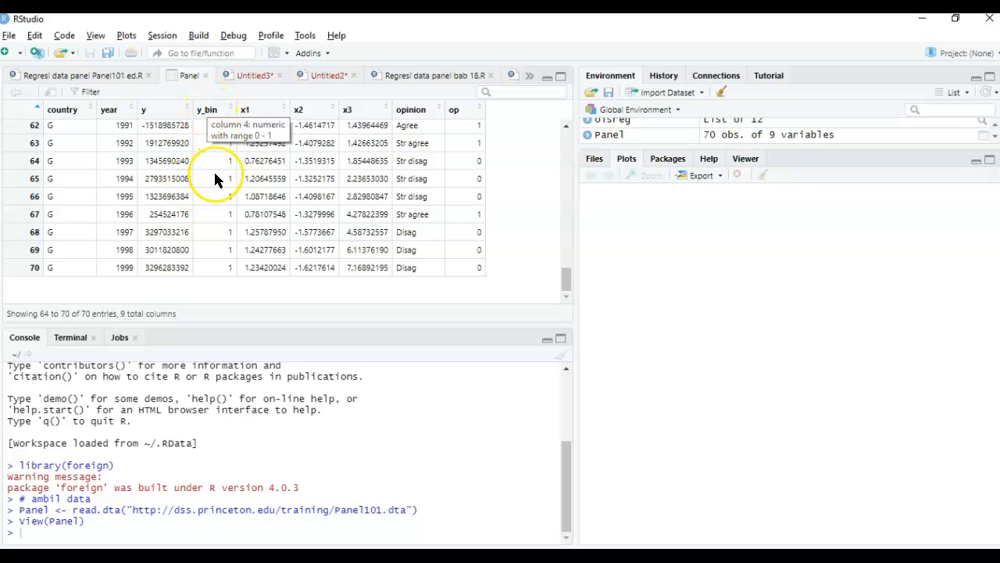
{"action": "scroll", "coordinate": [214, 181], "scroll_direction": "up", "scroll_amount": 2}
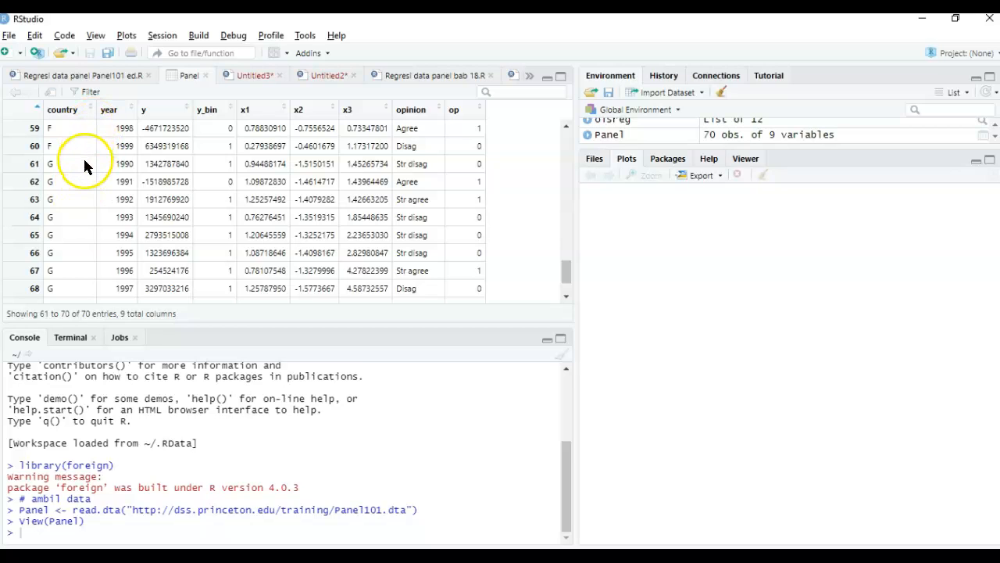
- Return to the Panel101 script and run the coplot of y by year for each country with type="l"
{"action": "left_click", "coordinate": [106, 75]}
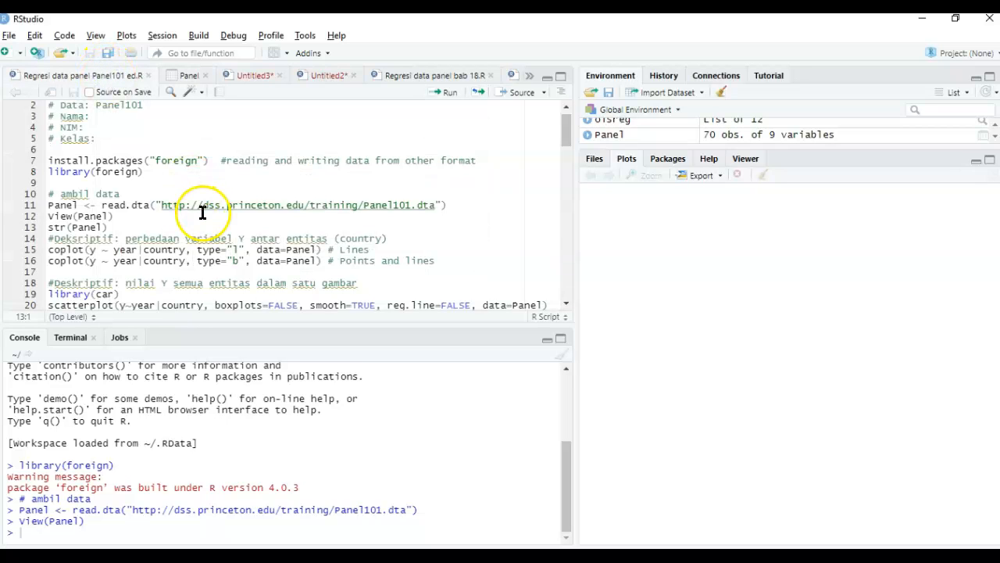
{"action": "scroll", "coordinate": [232, 226], "scroll_direction": "down", "scroll_amount": 1}
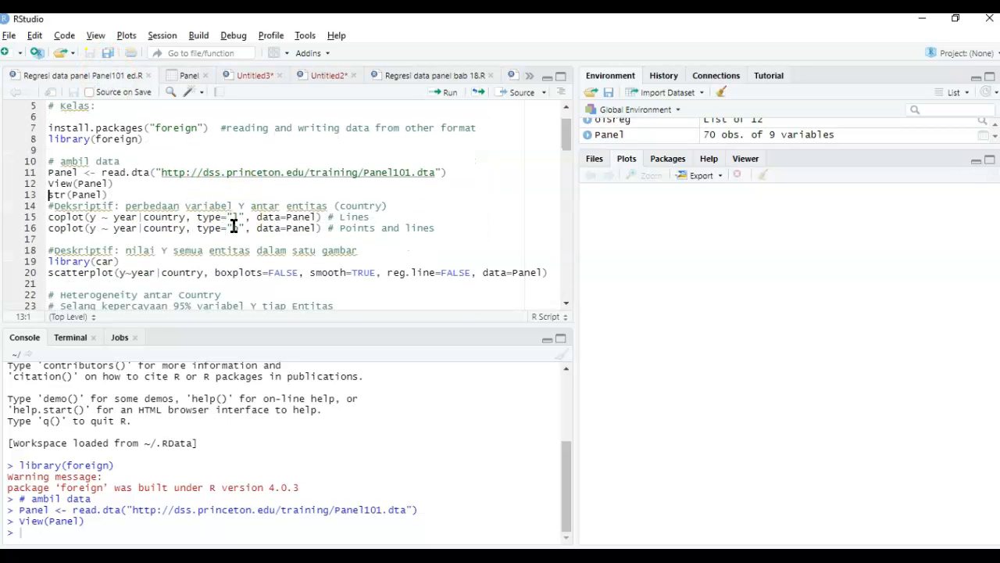
{"action": "scroll", "coordinate": [234, 225], "scroll_direction": "down", "scroll_amount": 2}
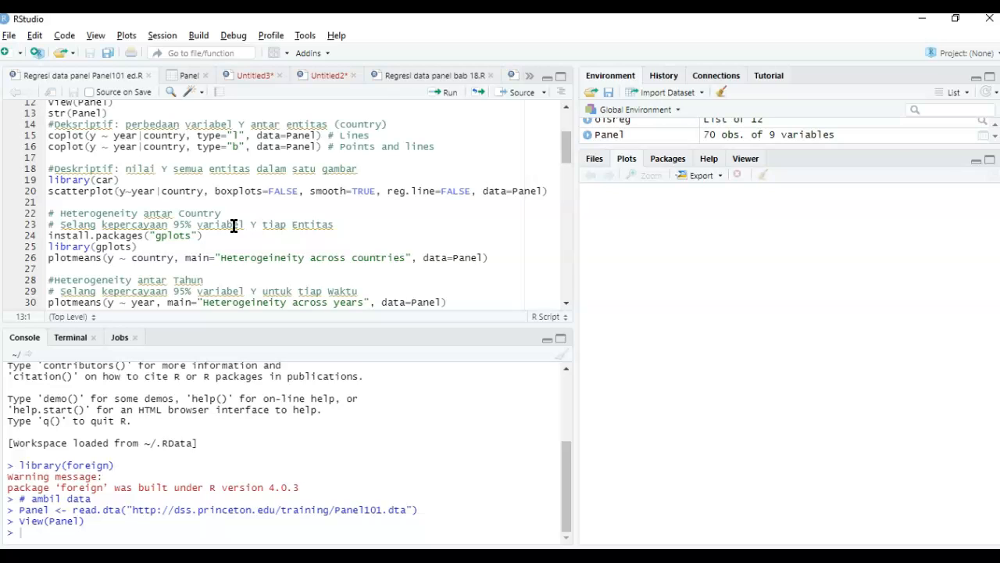
{"action": "left_click", "coordinate": [91, 126]}
{"action": "left_click", "coordinate": [59, 134]}
{"action": "scroll", "coordinate": [60, 135], "scroll_direction": "up", "scroll_amount": 2}
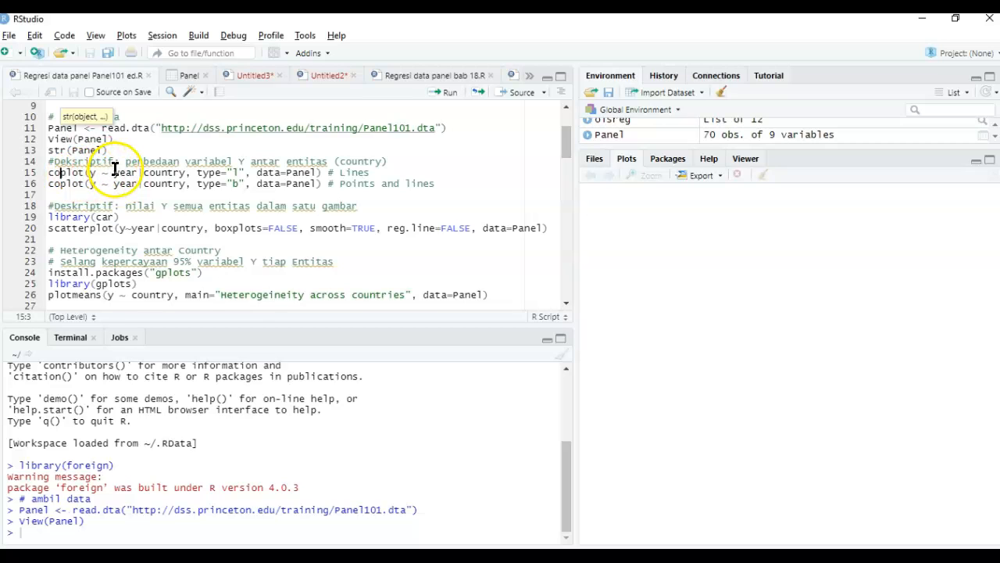
{"action": "left_click", "coordinate": [243, 160]}
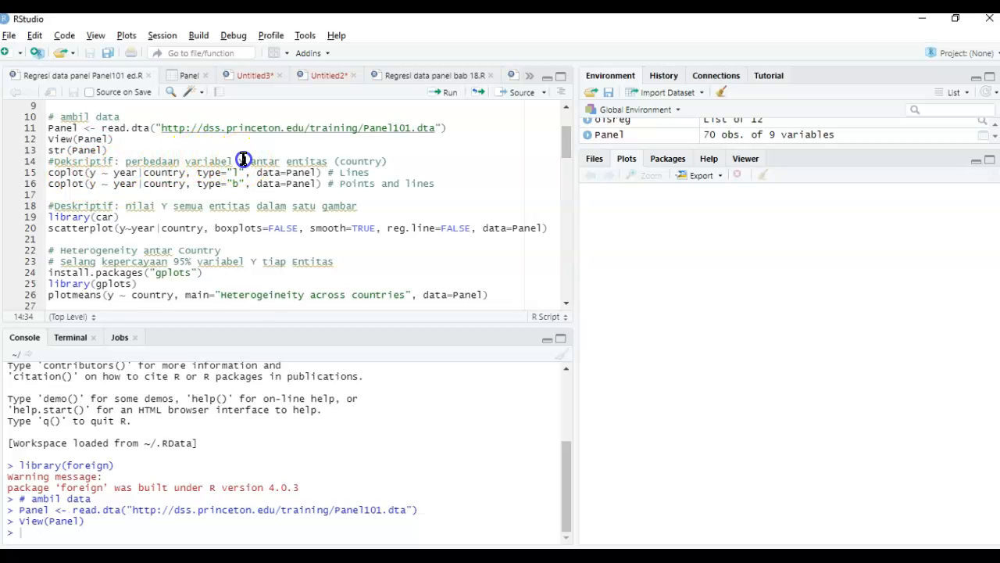
{"action": "double_click", "coordinate": [306, 160]}
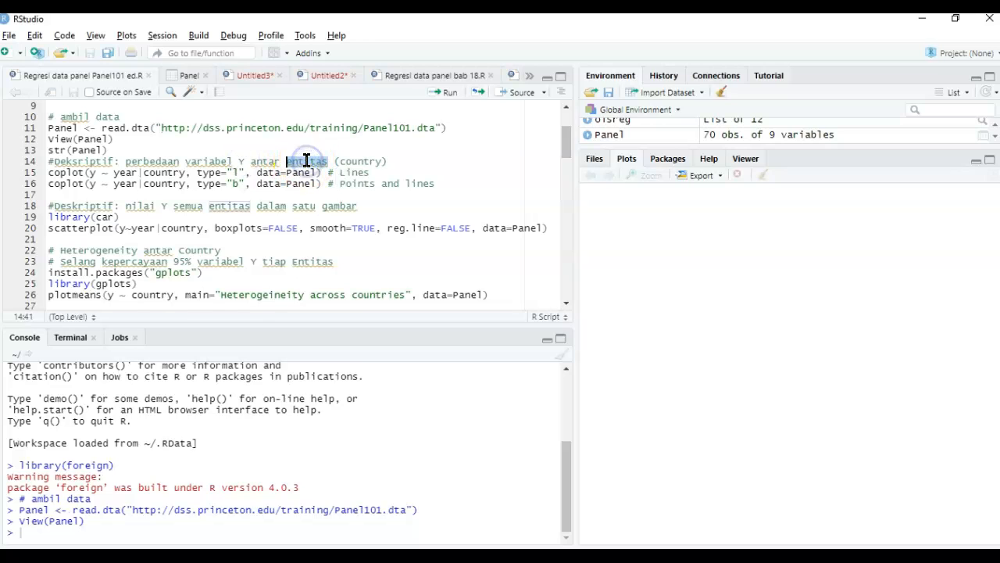
{"action": "left_click", "coordinate": [363, 162]}
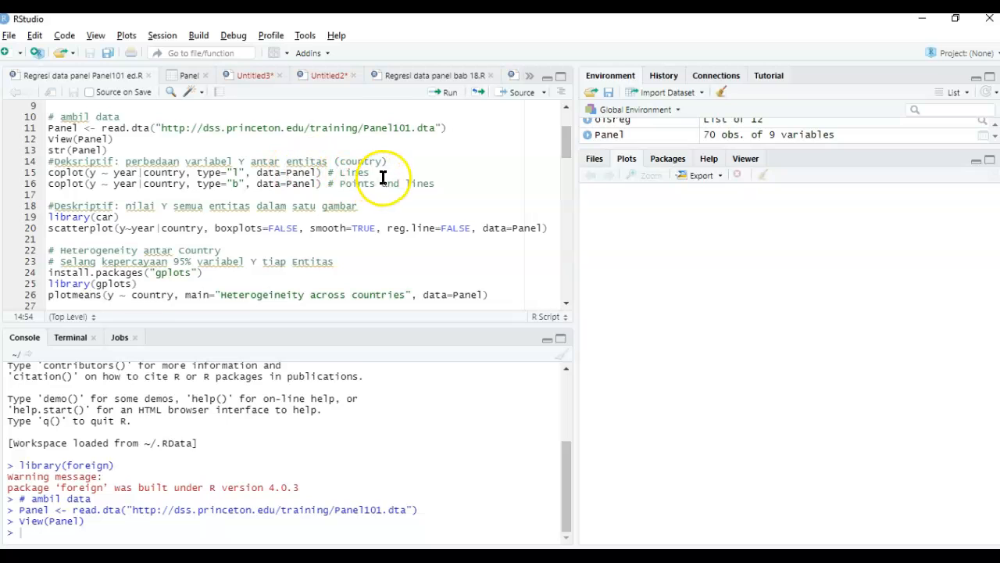
{"action": "left_click", "coordinate": [389, 172]}
{"action": "left_click", "coordinate": [446, 93]}
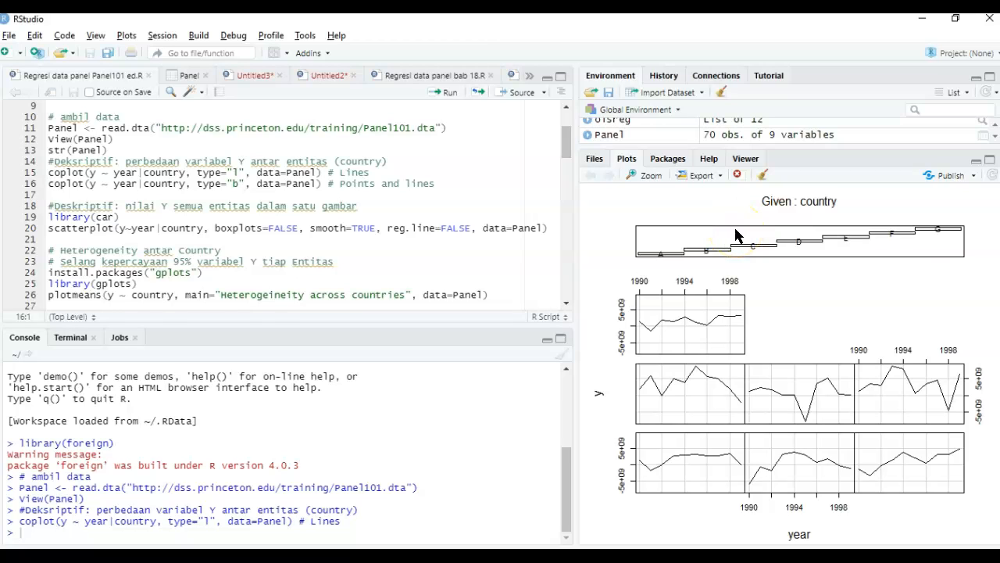
- Switch to the PowerPoint file Regresi Data Panel R Panel101.pptx and present slide 4 with the country line plots full screen
{"action": "mouse_move", "coordinate": [595, 557]}
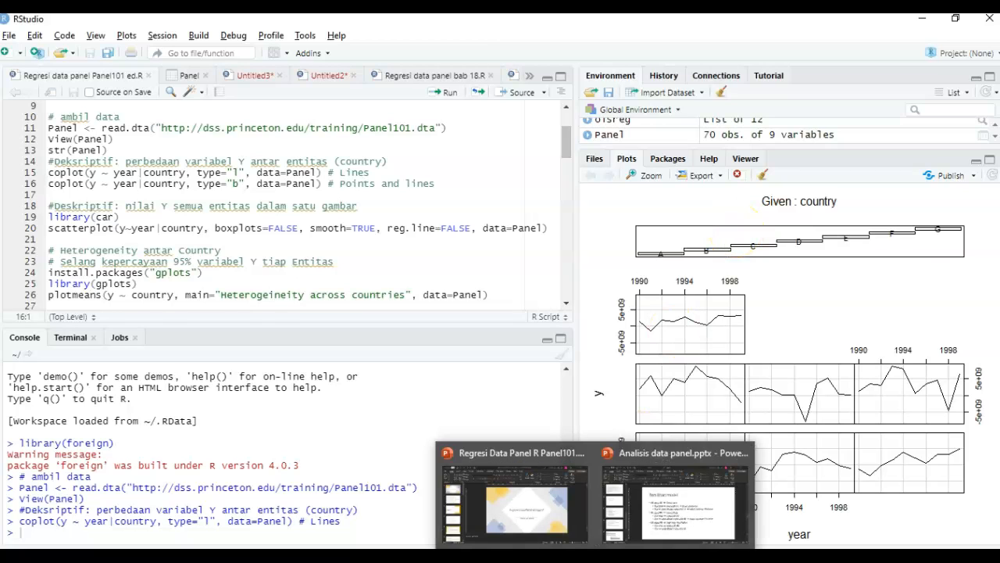
{"action": "left_click", "coordinate": [562, 518]}
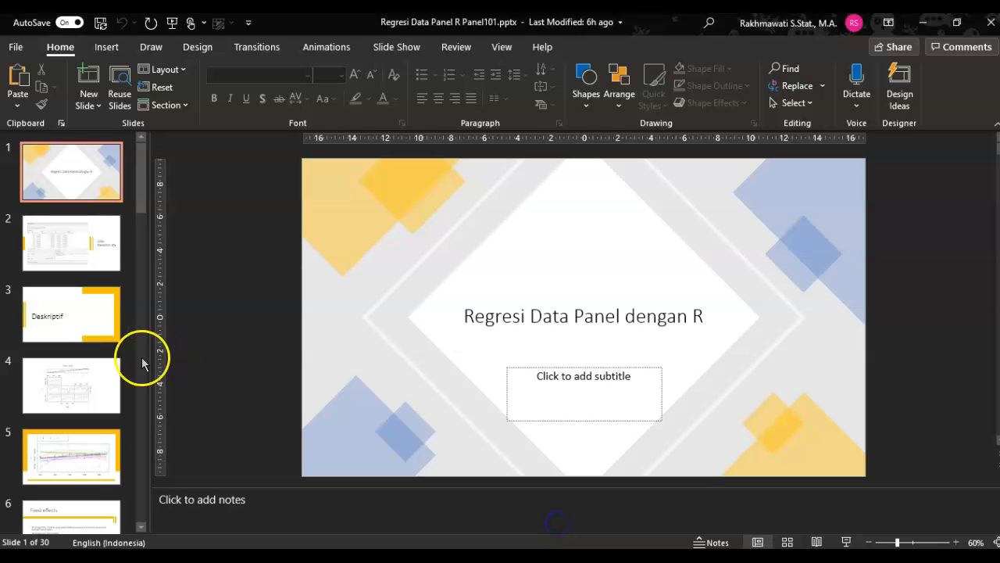
{"action": "left_click", "coordinate": [78, 429]}
{"action": "key", "text": "Up"}
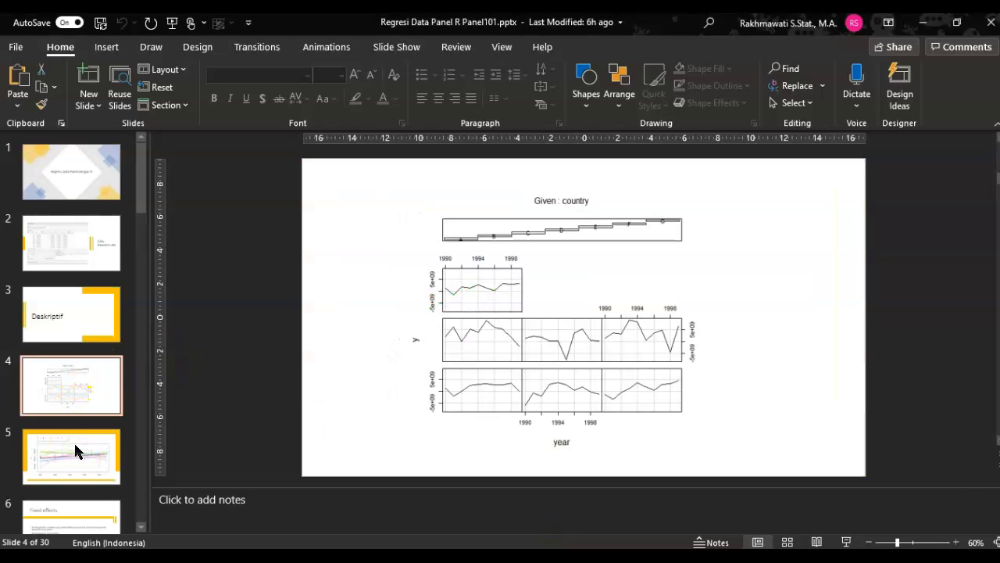
{"action": "left_click", "coordinate": [845, 541]}
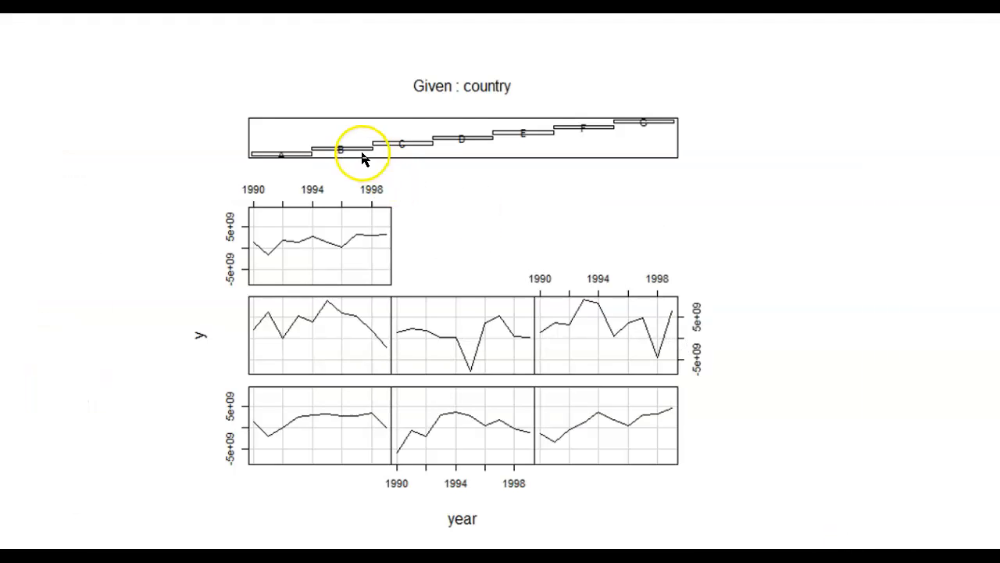
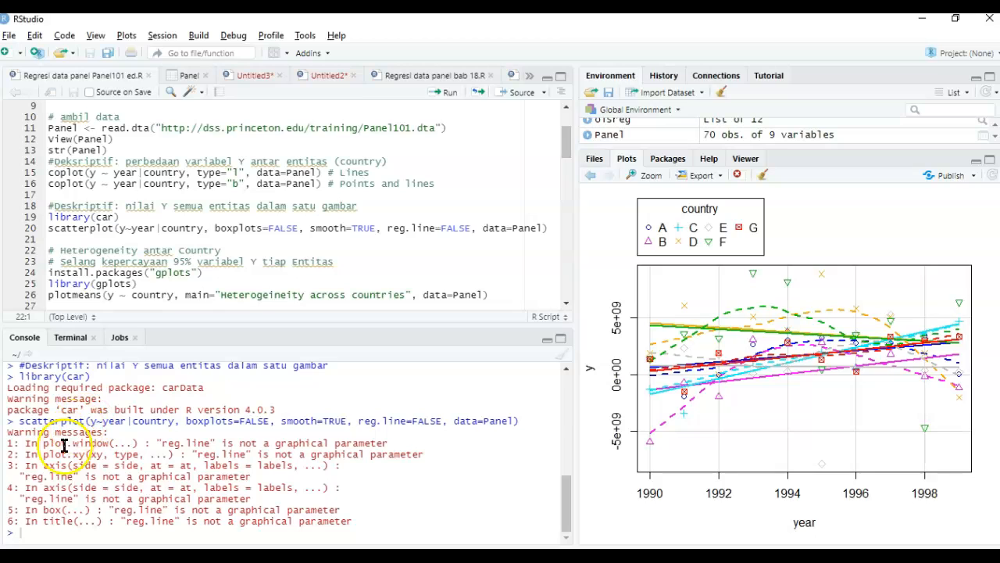
- Run the library(gplots) line of the script to load the gplots package
{"action": "left_click", "coordinate": [28, 514]}
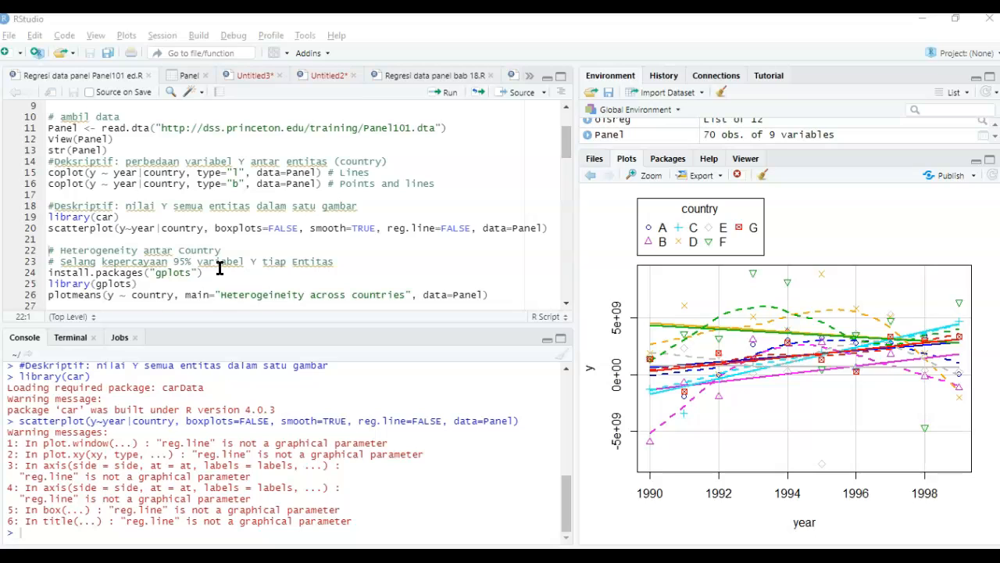
{"action": "left_click", "coordinate": [89, 297]}
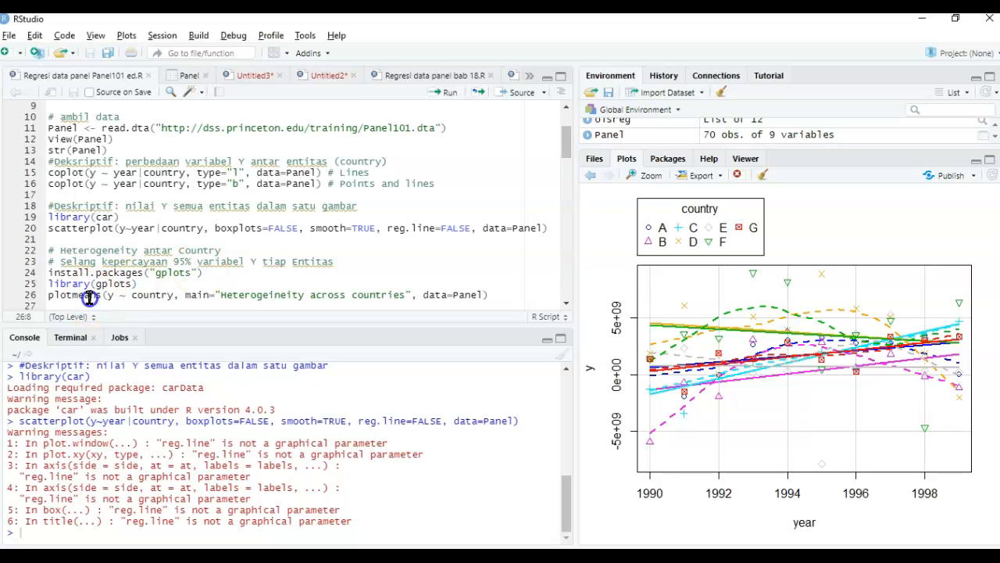
{"action": "left_click", "coordinate": [177, 286]}
{"action": "key", "text": "ctrl+Return"}
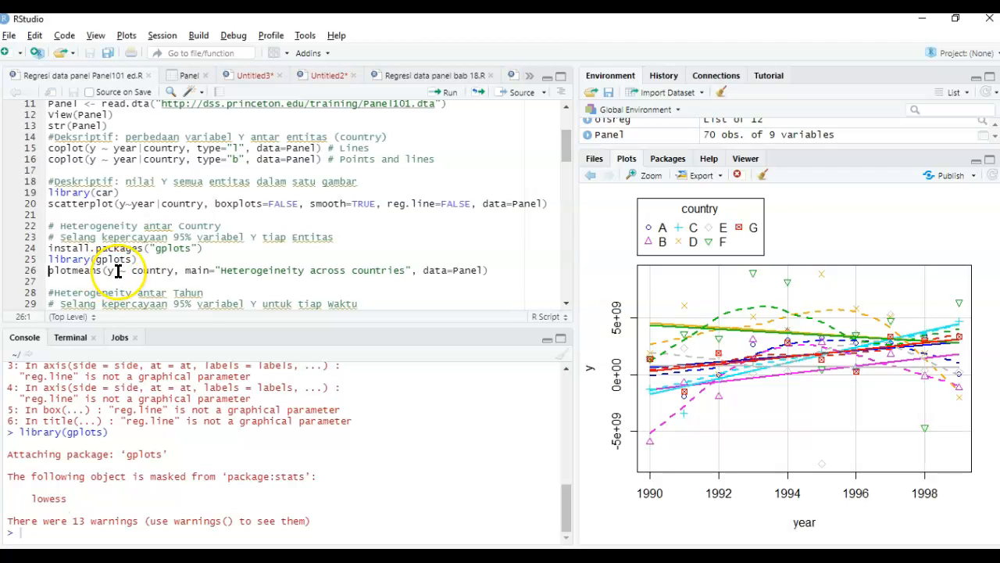
- Run the plotmeans lines for y by country, "Heterogeineity across countries", and y by year, "Heterogeineity across years", using the Panel data
{"action": "double_click", "coordinate": [143, 269]}
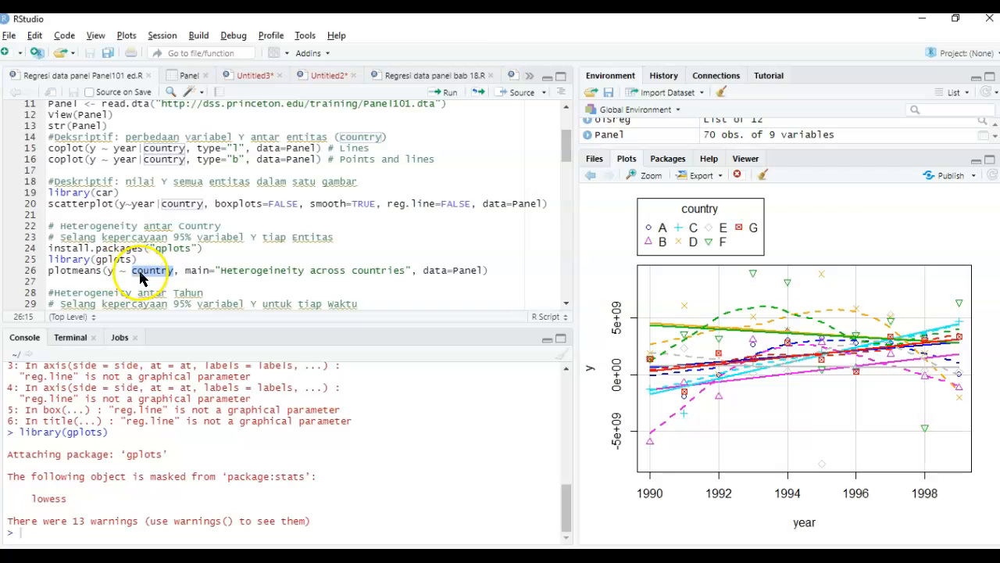
{"action": "left_click", "coordinate": [221, 270]}
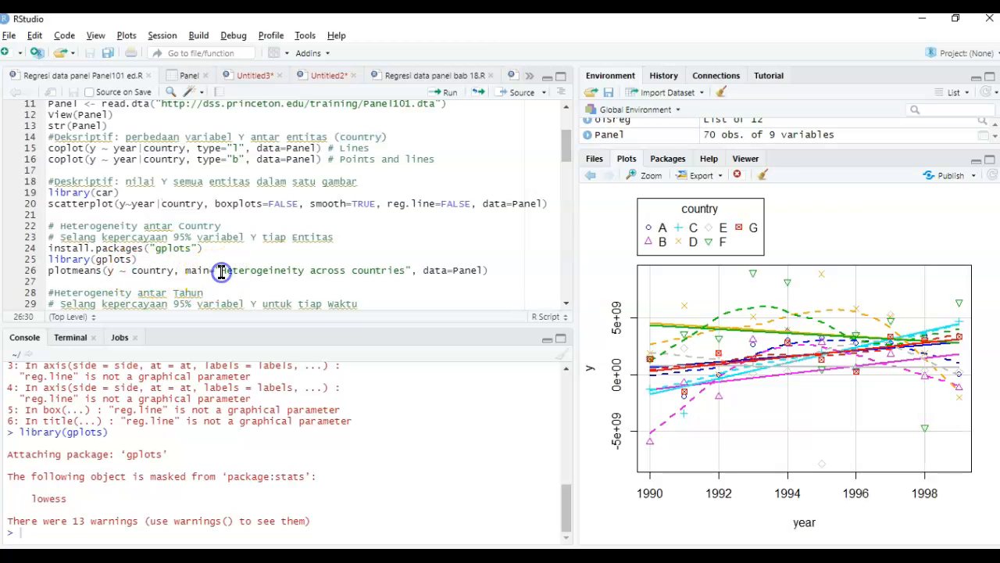
{"action": "double_click", "coordinate": [436, 271]}
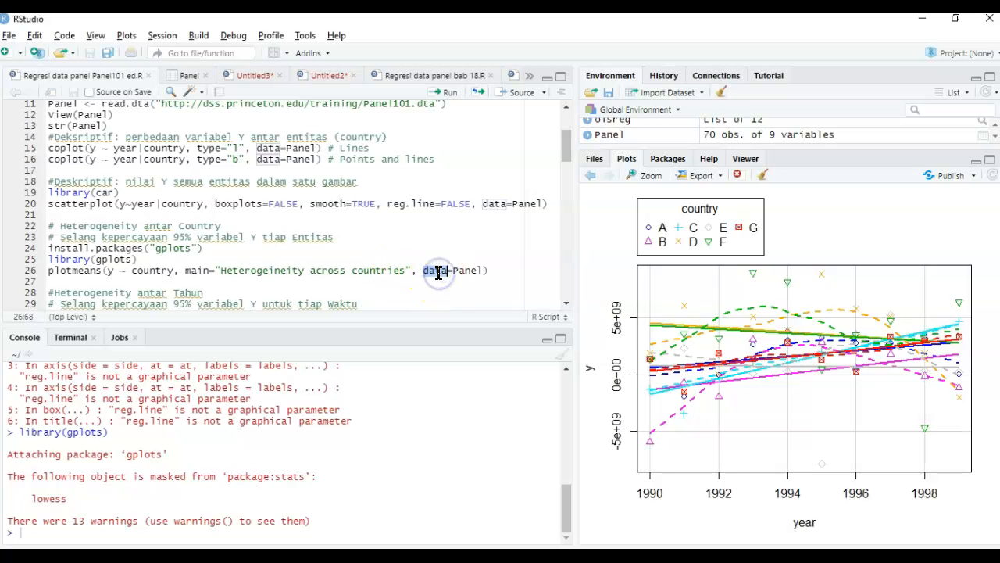
{"action": "left_click", "coordinate": [507, 268]}
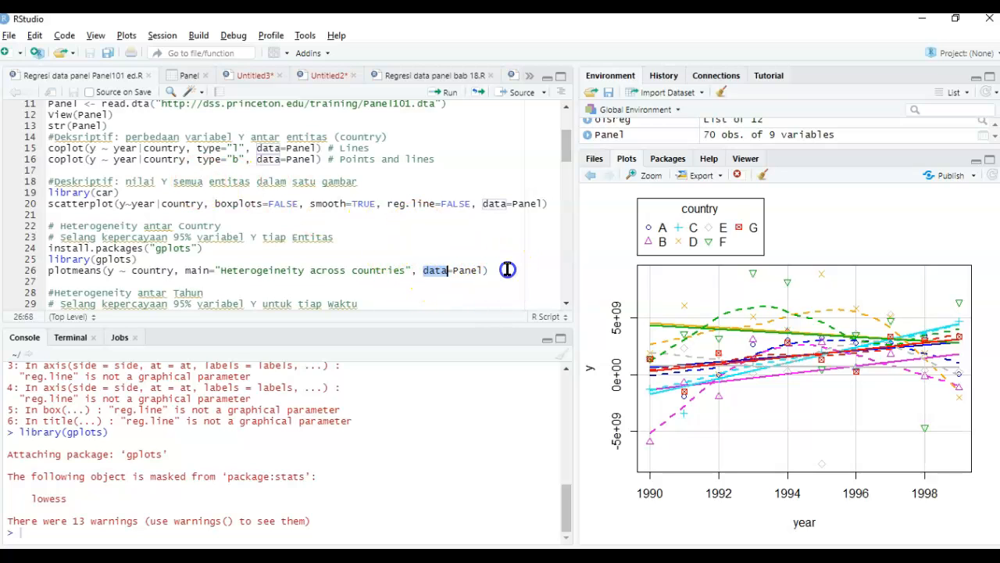
{"action": "key", "text": "ctrl+Return"}
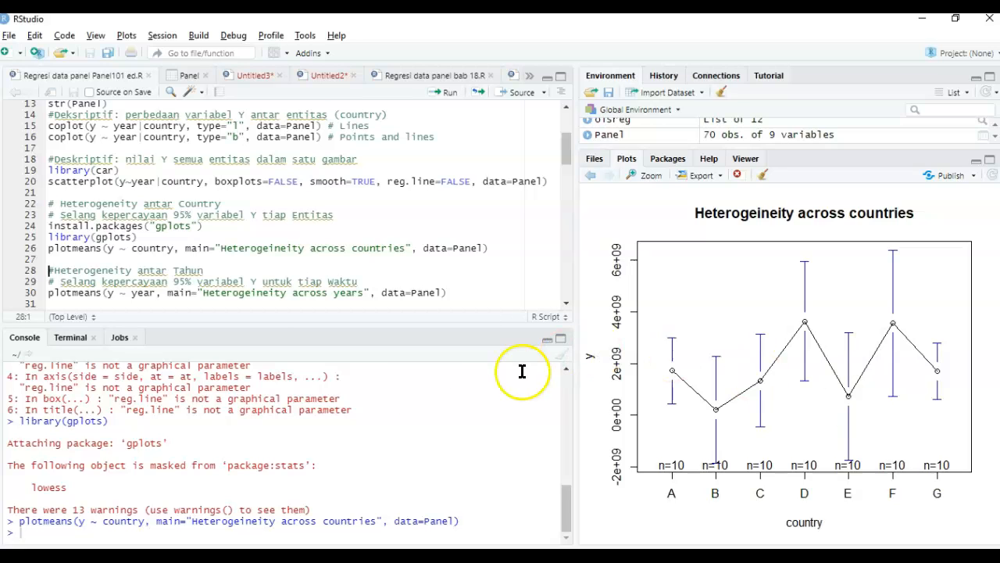
{"action": "left_click", "coordinate": [211, 298]}
{"action": "key", "text": "ctrl+Return"}
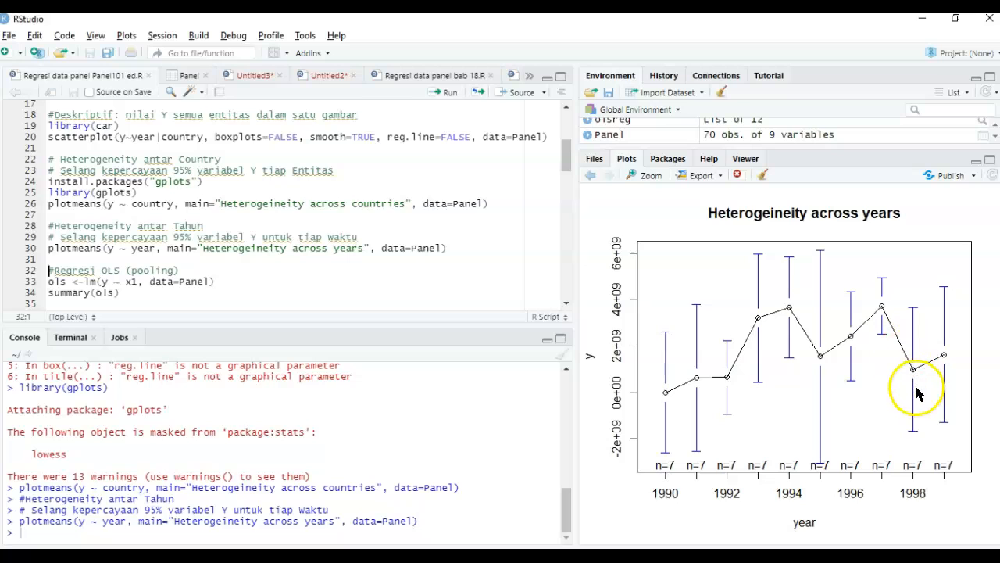
- Fit the pooled OLS regression ols of y on x1 with the Panel data and print its summary
{"action": "left_click", "coordinate": [208, 279]}
{"action": "scroll", "coordinate": [208, 279], "scroll_direction": "down", "scroll_amount": 3}
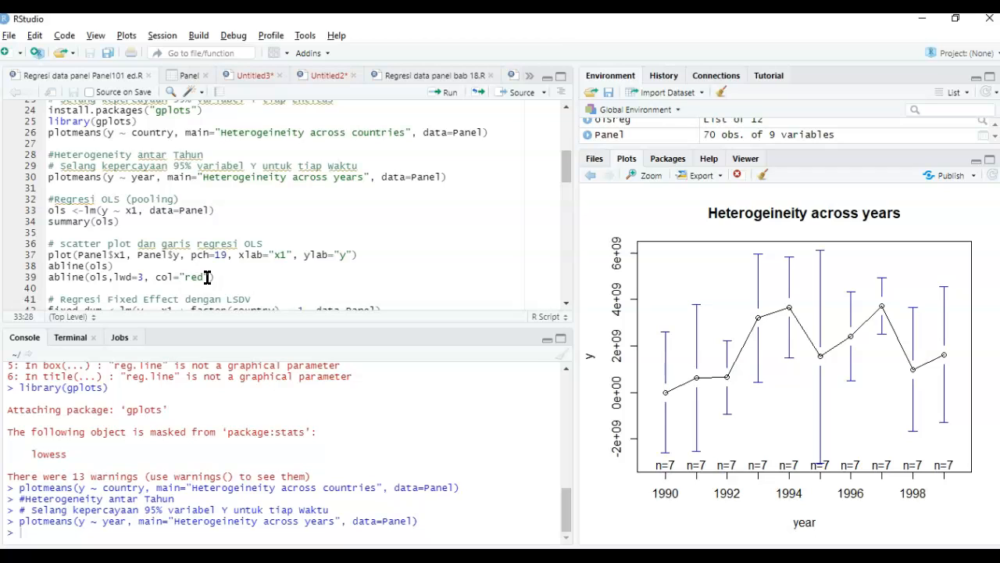
{"action": "left_click", "coordinate": [205, 199]}
{"action": "double_click", "coordinate": [117, 200]}
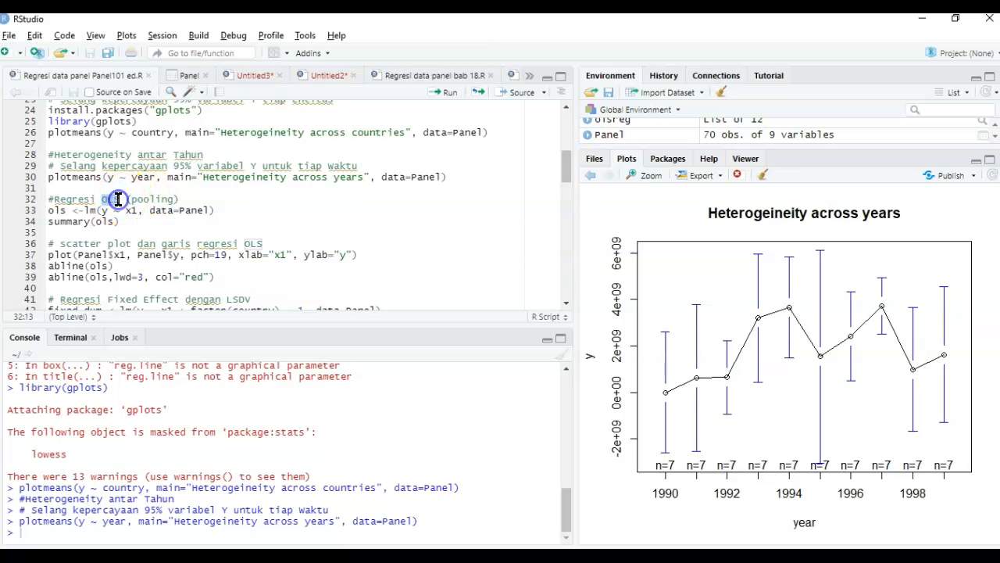
{"action": "double_click", "coordinate": [146, 200]}
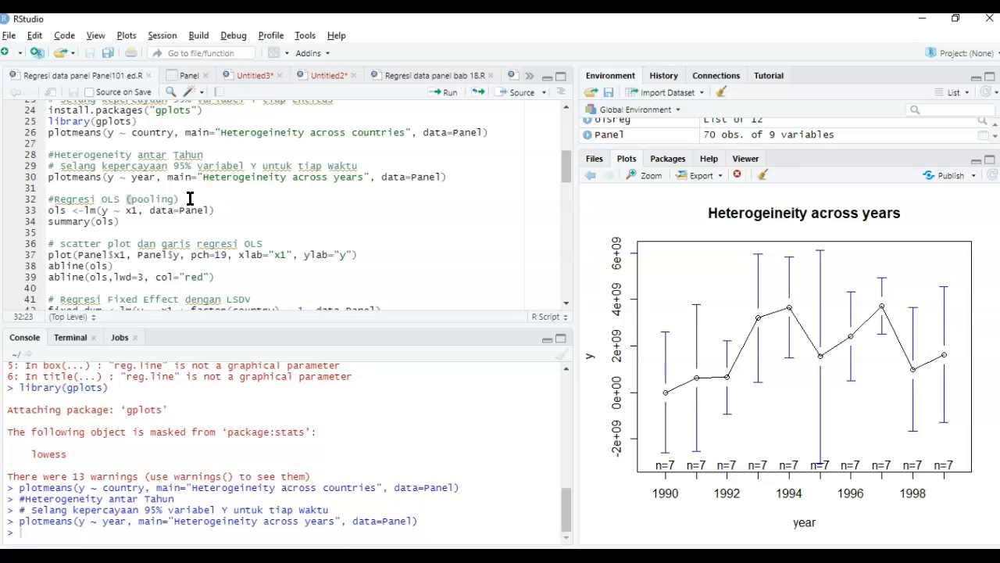
{"action": "left_click", "coordinate": [93, 211]}
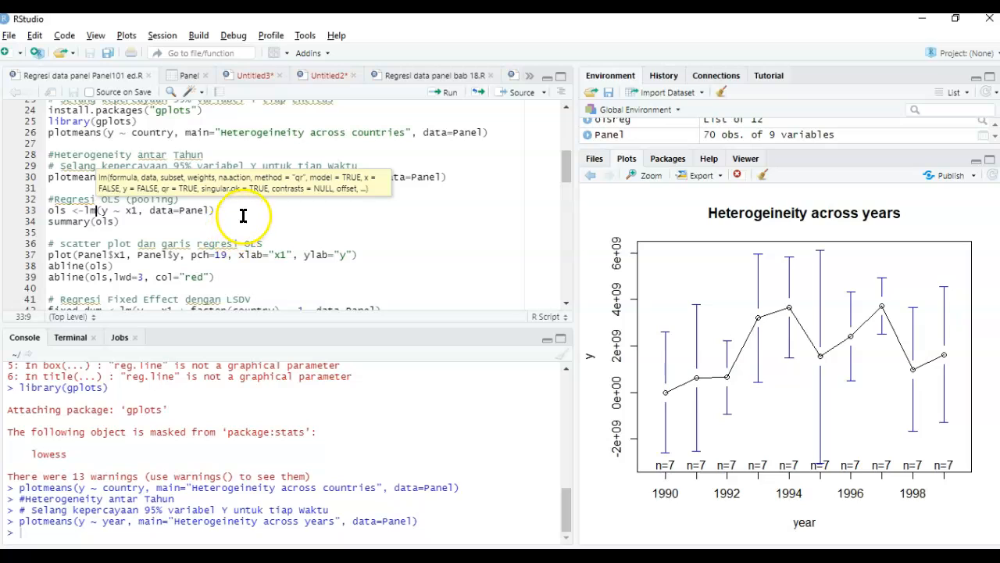
{"action": "double_click", "coordinate": [93, 210]}
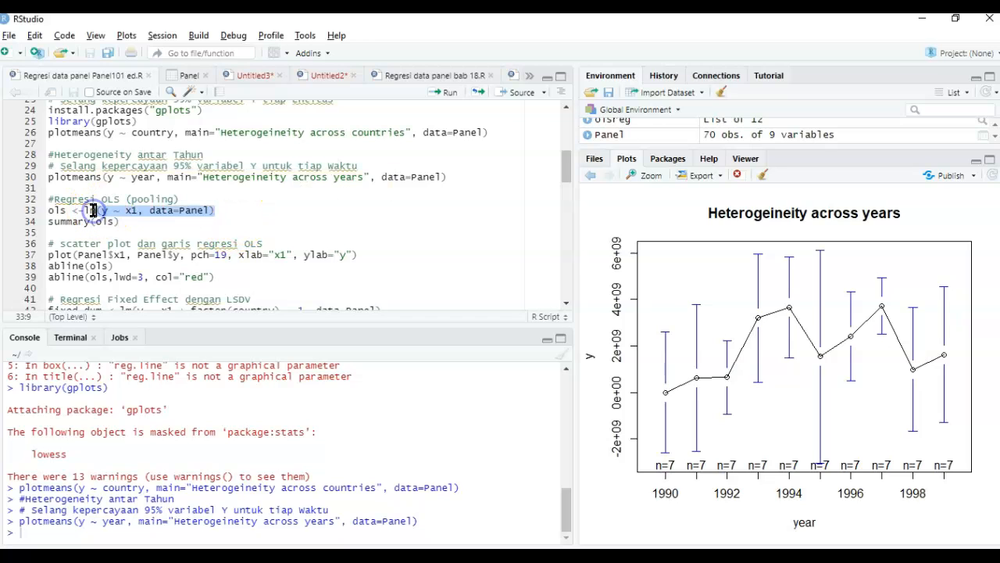
{"action": "left_click", "coordinate": [106, 211]}
{"action": "left_click", "coordinate": [137, 210]}
{"action": "left_click", "coordinate": [252, 216]}
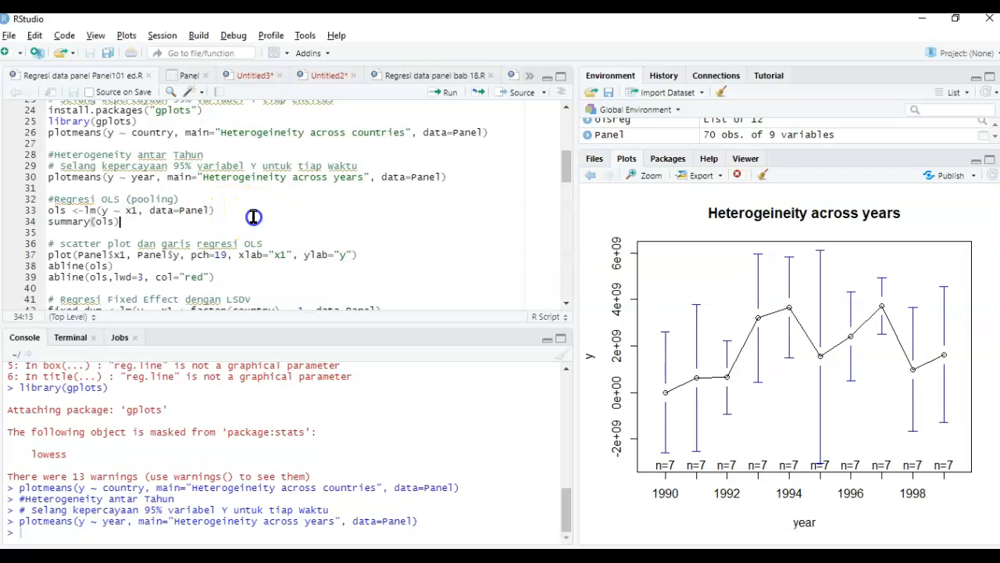
{"action": "key", "text": "Up"}
{"action": "key", "text": "Up"}
{"action": "key", "text": "ctrl+Return"}
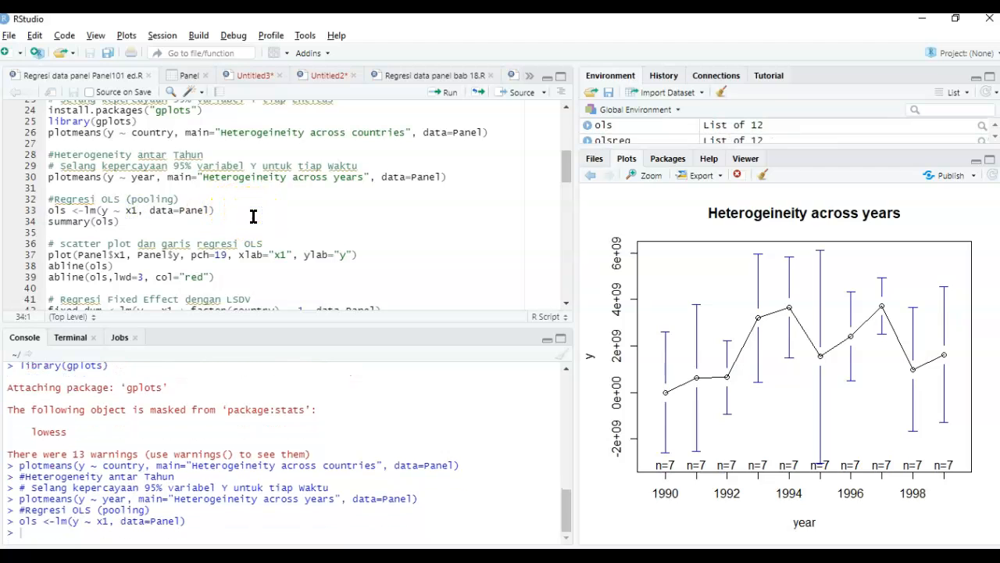
{"action": "key", "text": "ctrl+Return"}
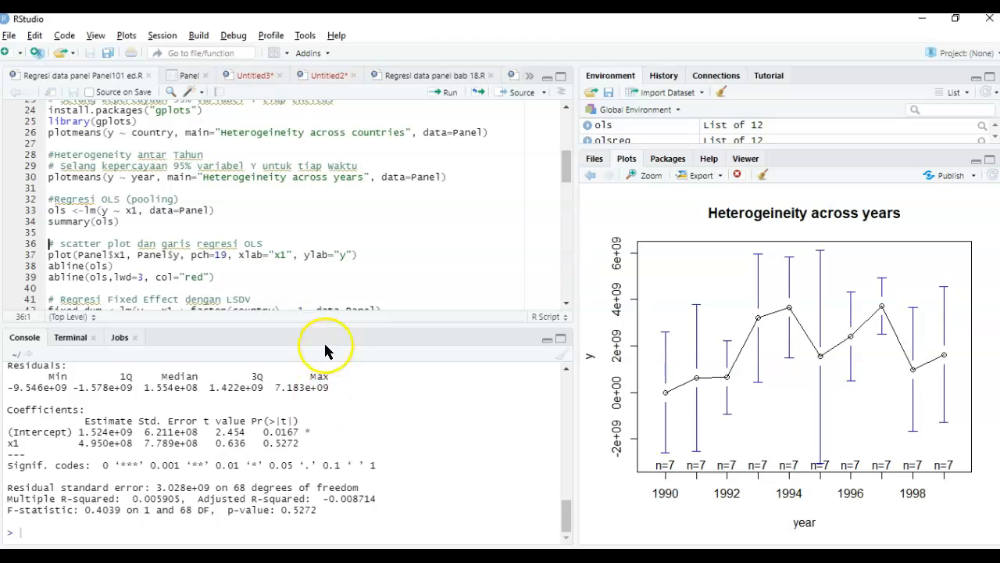
- Examine the arguments of the OLS scatter plot line, including the pch, xlab and ylab settings
{"action": "left_click", "coordinate": [306, 242]}
{"action": "key", "text": "Down"}
{"action": "key", "text": "Left"}
{"action": "key", "text": "Left"}
{"action": "key", "text": "Left"}
{"action": "key", "text": "Left"}
{"action": "key", "text": "Left"}
{"action": "key", "text": "Left"}
{"action": "key", "text": "Left"}
{"action": "key", "text": "Left"}
{"action": "key", "text": "Left"}
{"action": "key", "text": "Left"}
{"action": "key", "text": "Left"}
{"action": "key", "text": "Left"}
{"action": "key", "text": "Left"}
{"action": "key", "text": "Left"}
{"action": "key", "text": "Left"}
{"action": "key", "text": "Left"}
{"action": "key", "text": "Left"}
{"action": "key", "text": "shift+Left"}
{"action": "key", "text": "shift+Left"}
{"action": "key", "text": "Right"}
{"action": "key", "text": "Right"}
{"action": "key", "text": "Right"}
{"action": "key", "text": "Right"}
{"action": "key", "text": "Right"}
{"action": "key", "text": "Right"}
{"action": "key", "text": "Right"}
{"action": "key", "text": "Right"}
{"action": "key", "text": "Right"}
{"action": "key", "text": "Right"}
{"action": "key", "text": "Right"}
{"action": "key", "text": "shift+Right"}
{"action": "key", "text": "shift+Right"}
{"action": "key", "text": "shift+Right"}
{"action": "key", "text": "shift+Right"}
{"action": "key", "text": "shift+Right"}
{"action": "key", "text": "shift+Right"}
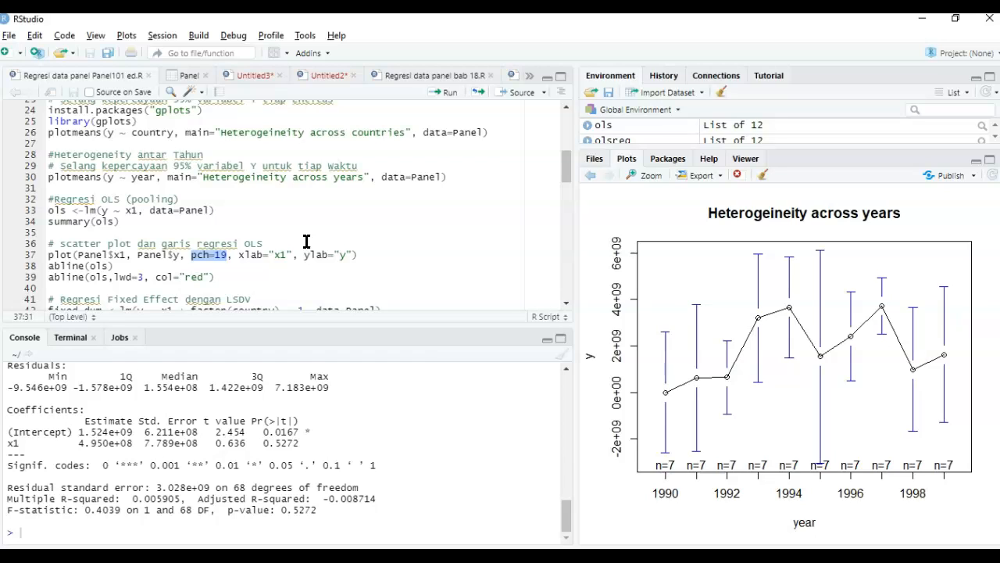
{"action": "key", "text": "Right"}
{"action": "key", "text": "Right"}
{"action": "key", "text": "Right"}
{"action": "key", "text": "ctrl+shift+Right"}
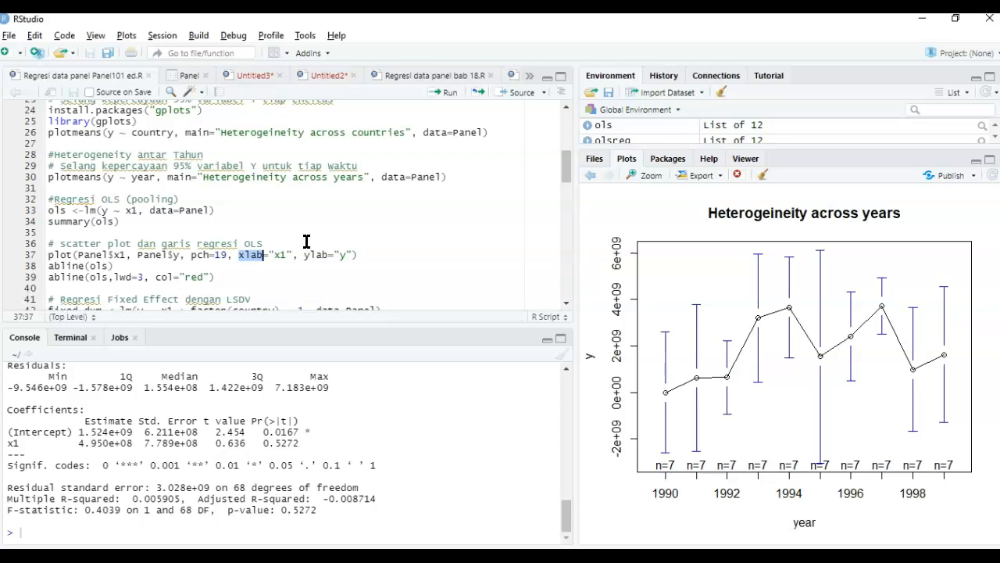
{"action": "key", "text": "Right"}
{"action": "key", "text": "Right"}
{"action": "key", "text": "Right"}
{"action": "key", "text": "Right"}
{"action": "key", "text": "Right"}
{"action": "key", "text": "Right"}
{"action": "key", "text": "Right"}
{"action": "key", "text": "Right"}
{"action": "key", "text": "ctrl+shift+Right"}
{"action": "key", "text": "ctrl+shift+Right"}
{"action": "key", "text": "ctrl+shift+Right"}
- Run the scatter plot of Panel$y against Panel$x1 with pch=19 and axis labels x1 and y
{"action": "left_click", "coordinate": [306, 242]}
{"action": "key", "text": "ctrl+Return"}
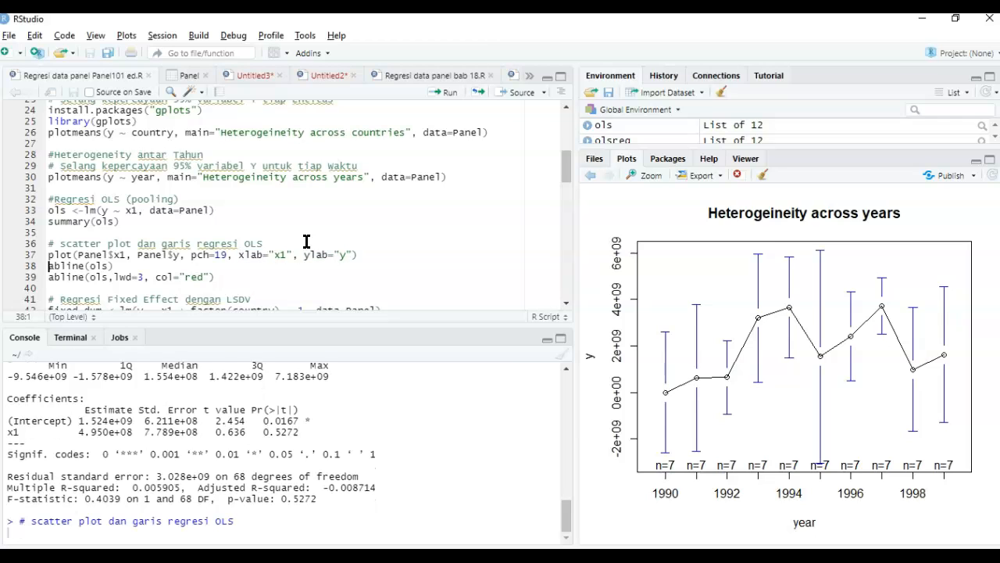
{"action": "key", "text": "ctrl+Return"}
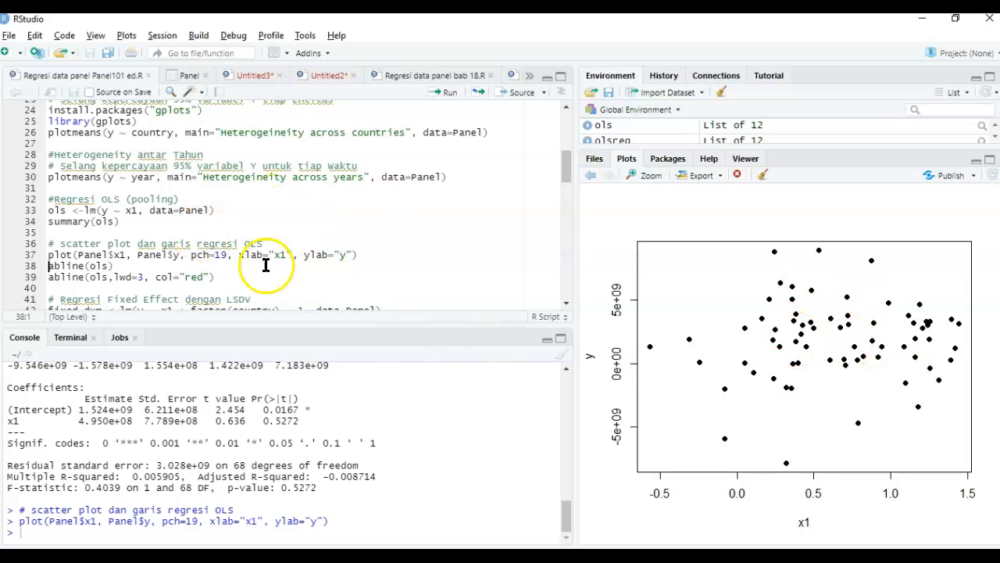
- Add the OLS regression line to the scatter plot by running abline(ols)
{"action": "left_click", "coordinate": [117, 266]}
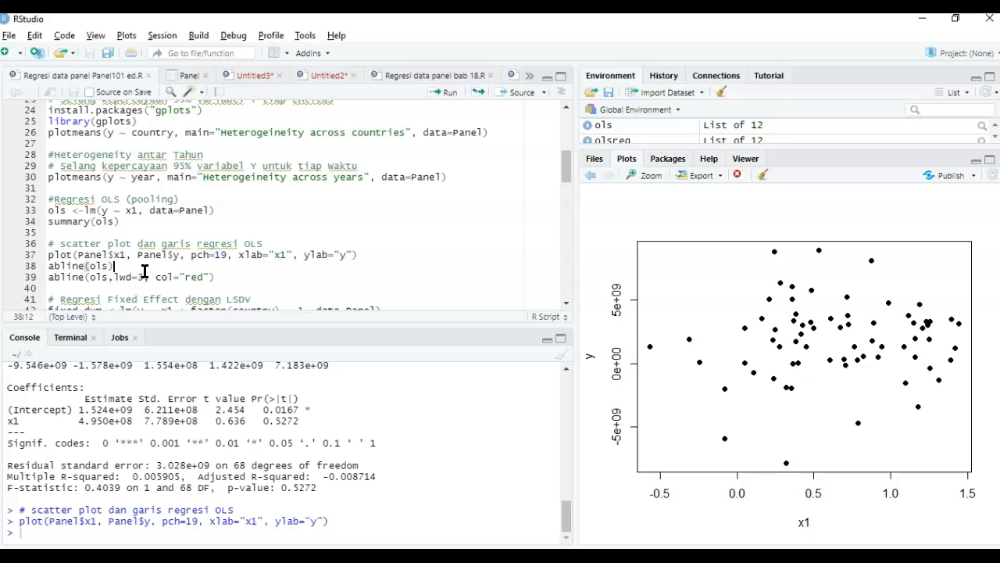
{"action": "double_click", "coordinate": [72, 267]}
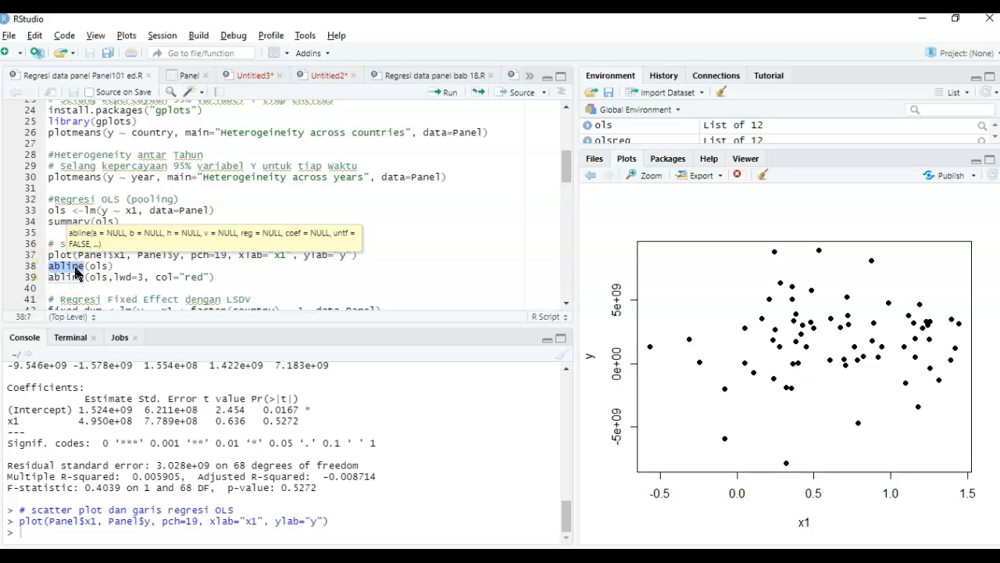
{"action": "left_click_drag", "start_coordinate": [107, 267], "coordinate": [93, 268]}
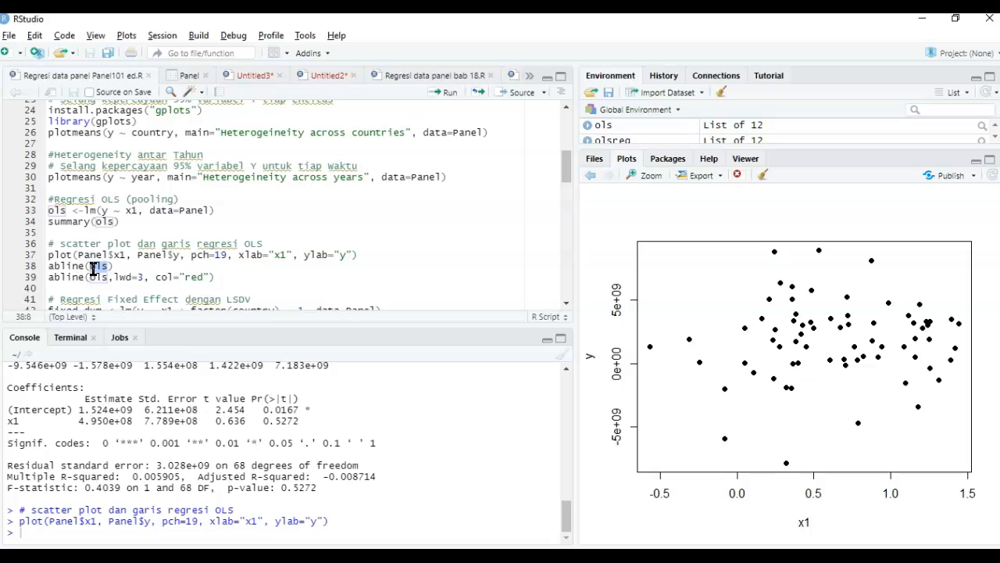
{"action": "double_click", "coordinate": [56, 211]}
{"action": "left_click", "coordinate": [139, 265]}
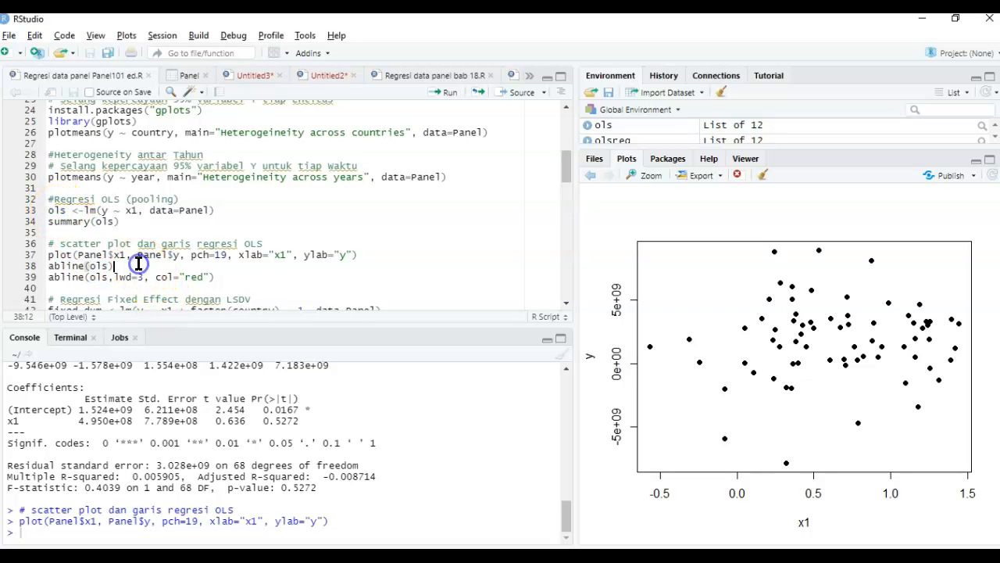
{"action": "key", "text": "ctrl+Return"}
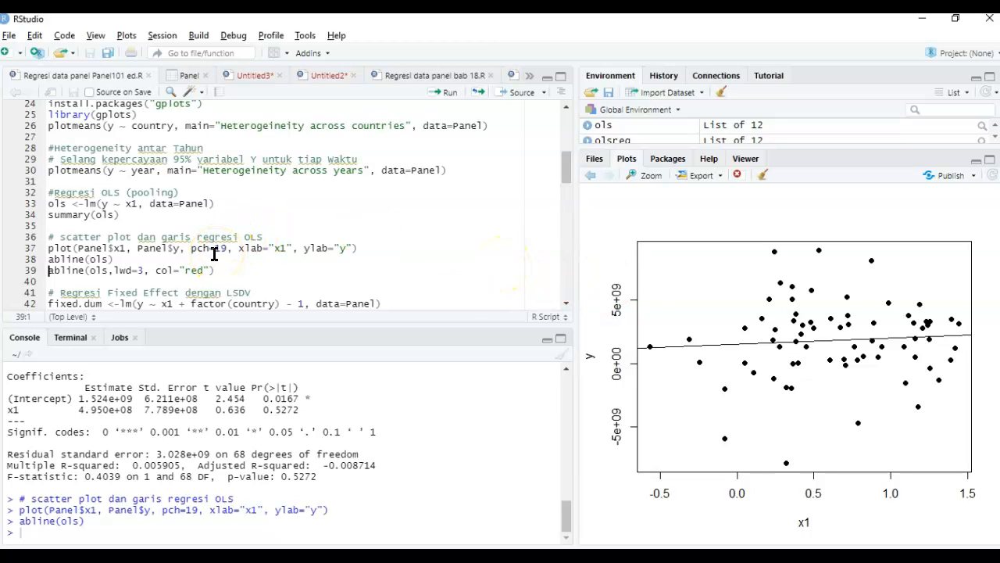
- Redraw the OLS regression line on the scatter plot with lwd=3 and col="red"
{"action": "left_click", "coordinate": [117, 269]}
{"action": "left_click_drag", "start_coordinate": [118, 271], "coordinate": [137, 271]}
{"action": "left_click", "coordinate": [167, 278]}
{"action": "left_click", "coordinate": [228, 271]}
{"action": "key", "text": "ctrl+Return"}
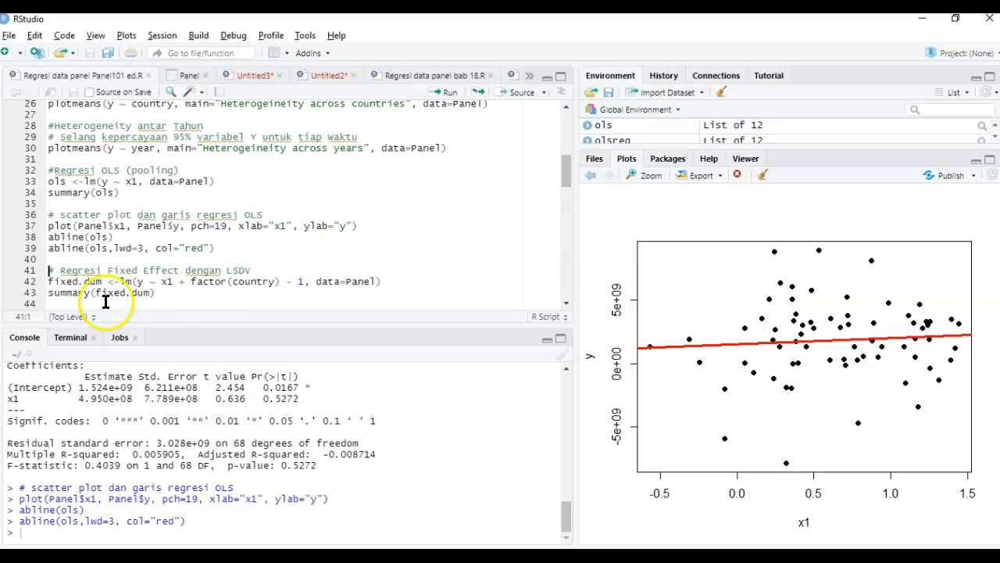
- Examine the LSDV fixed effect model line, including the lm function, the x1 regressor and the factor(country) term
{"action": "left_click", "coordinate": [266, 269]}
{"action": "key", "text": "Down"}
{"action": "key", "text": "Down"}
{"action": "key", "text": "Down"}
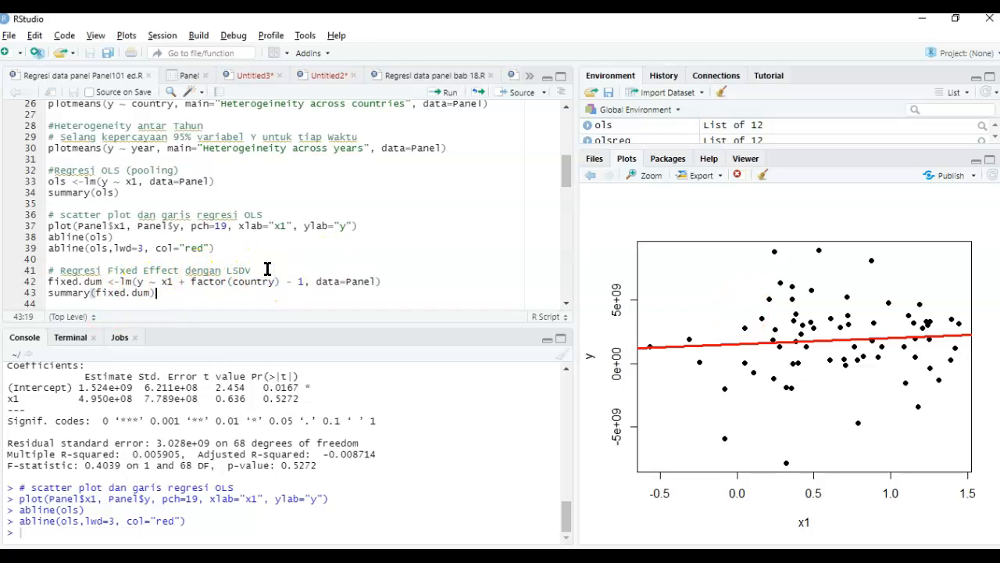
{"action": "key", "text": "Up"}
{"action": "left_click", "coordinate": [266, 269]}
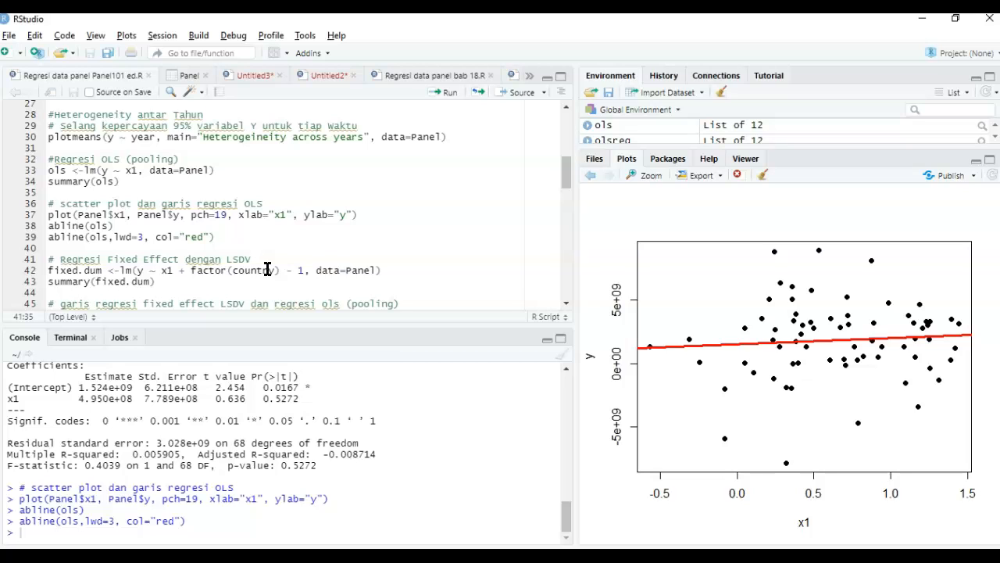
{"action": "left_click", "coordinate": [121, 273]}
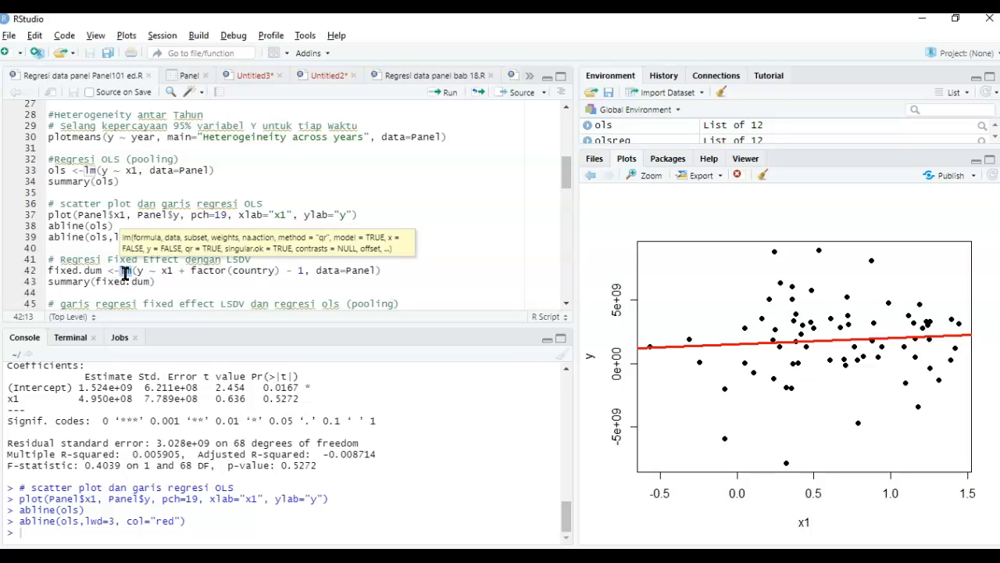
{"action": "left_click", "coordinate": [143, 271]}
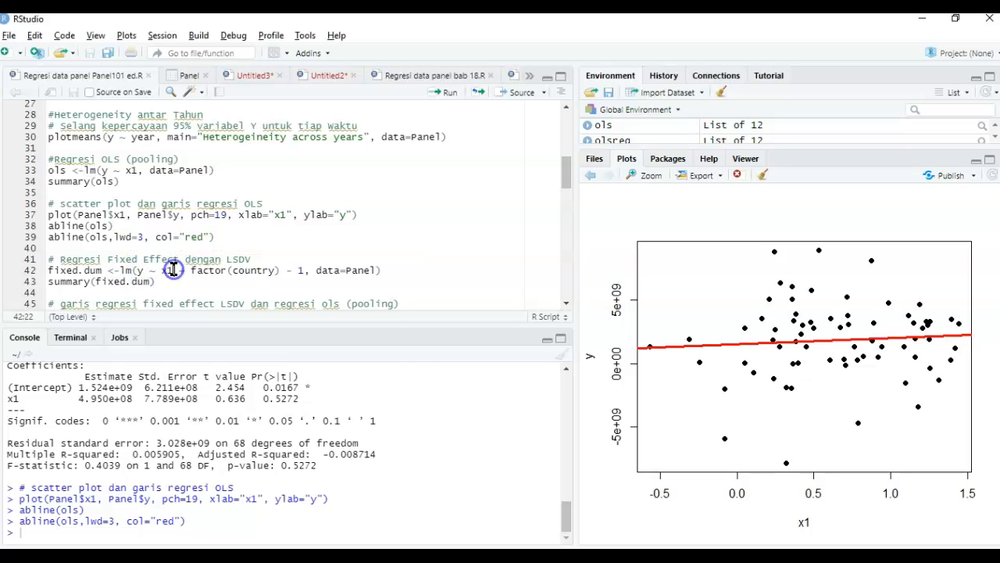
{"action": "left_click", "coordinate": [174, 269]}
{"action": "left_click_drag", "start_coordinate": [192, 271], "coordinate": [275, 272]}
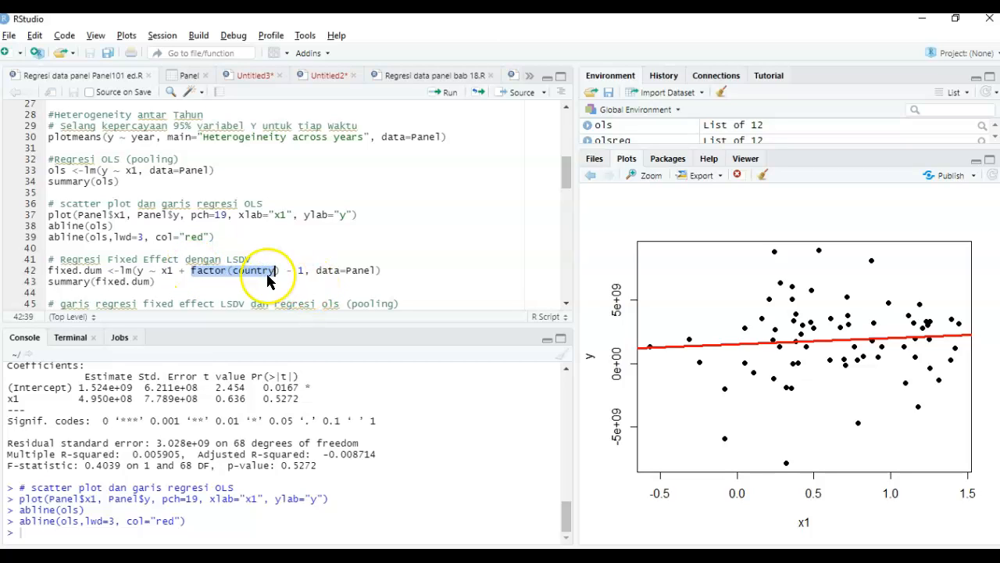
{"action": "double_click", "coordinate": [260, 273]}
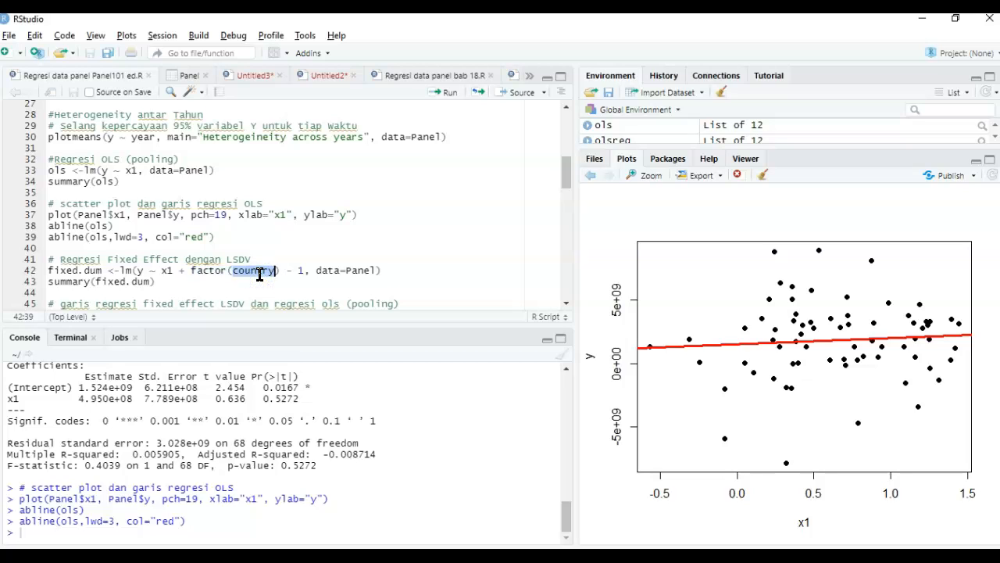
- Append "(least square dummy variable)" to the comment heading of the LSDV fixed effect regression
{"action": "left_click", "coordinate": [90, 258]}
{"action": "double_click", "coordinate": [90, 259]}
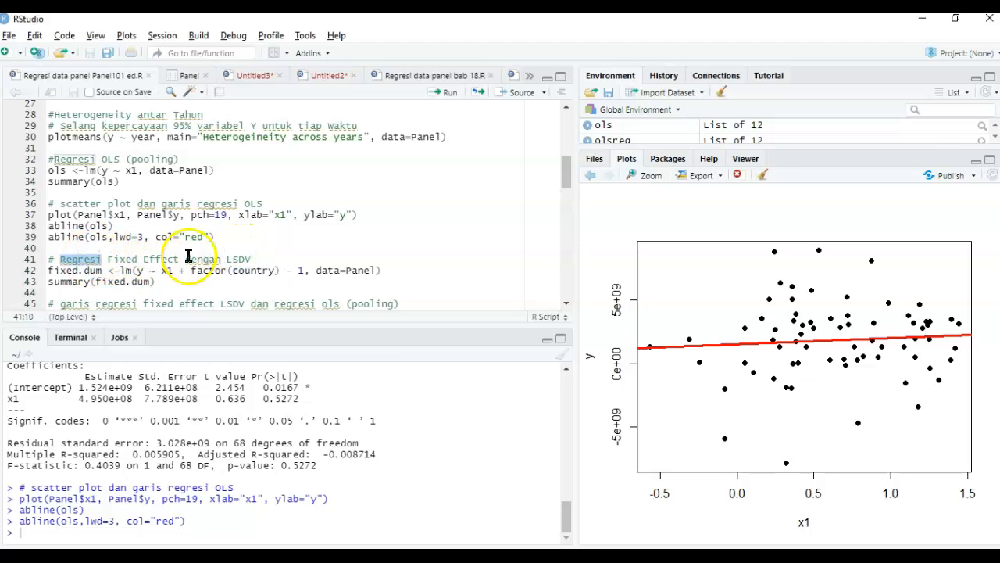
{"action": "double_click", "coordinate": [236, 259]}
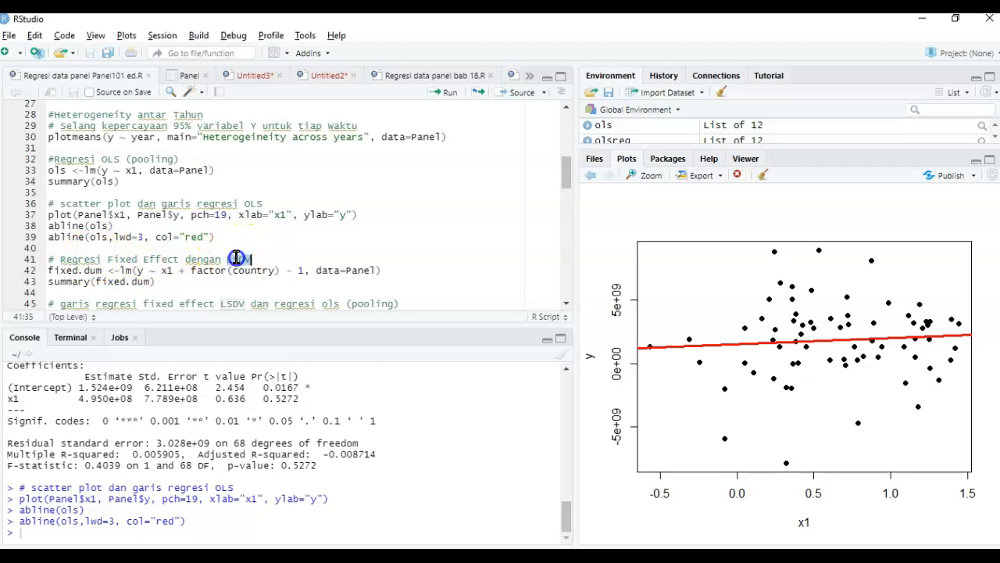
{"action": "left_click", "coordinate": [107, 260]}
{"action": "left_click_drag", "start_coordinate": [107, 260], "coordinate": [178, 259]}
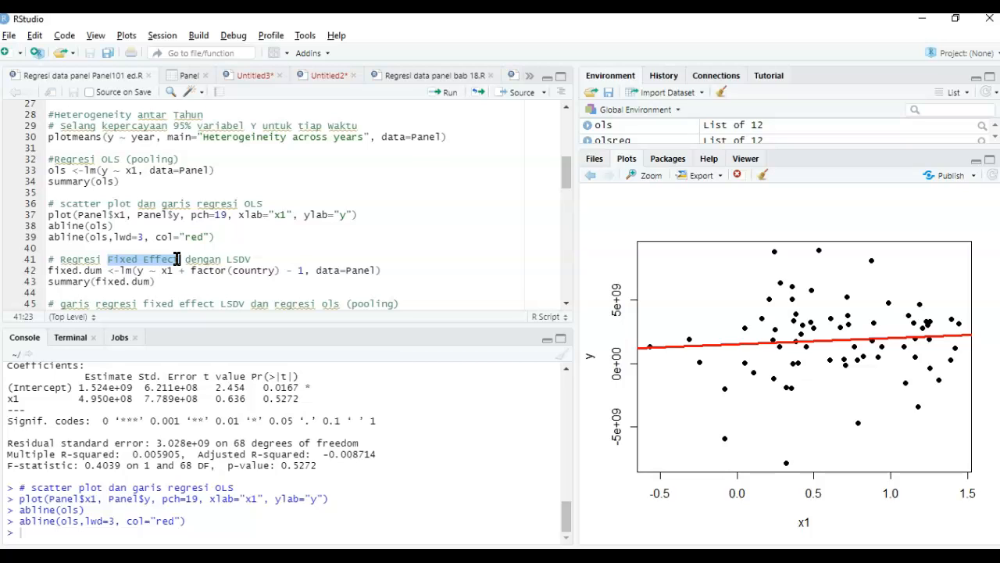
{"action": "left_click", "coordinate": [178, 259]}
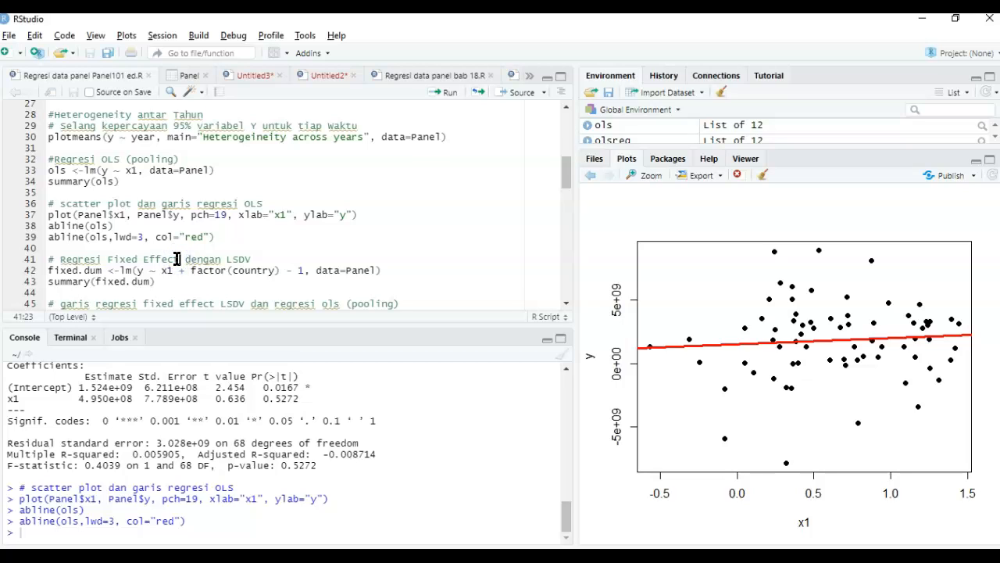
{"action": "double_click", "coordinate": [250, 257]}
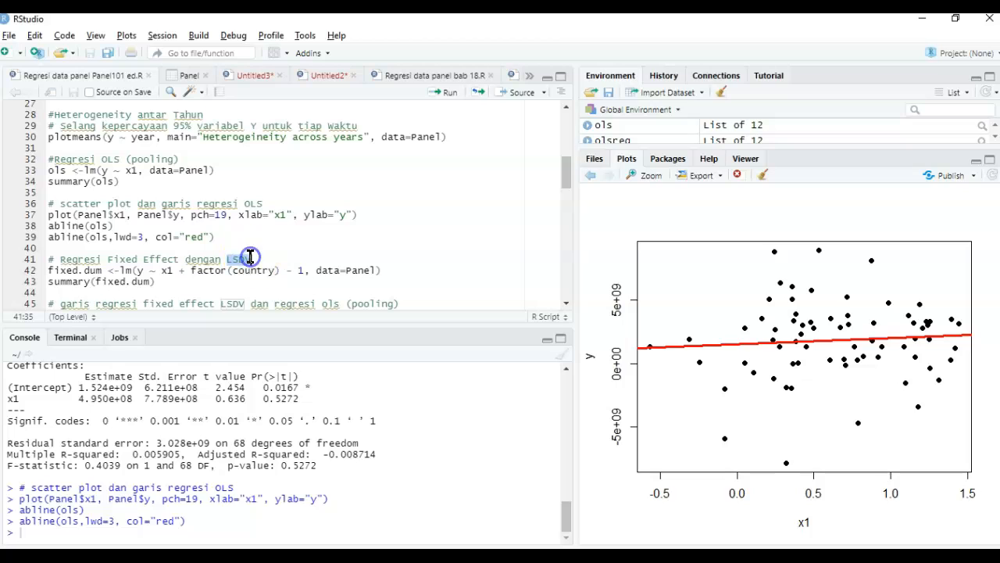
{"action": "left_click", "coordinate": [260, 259]}
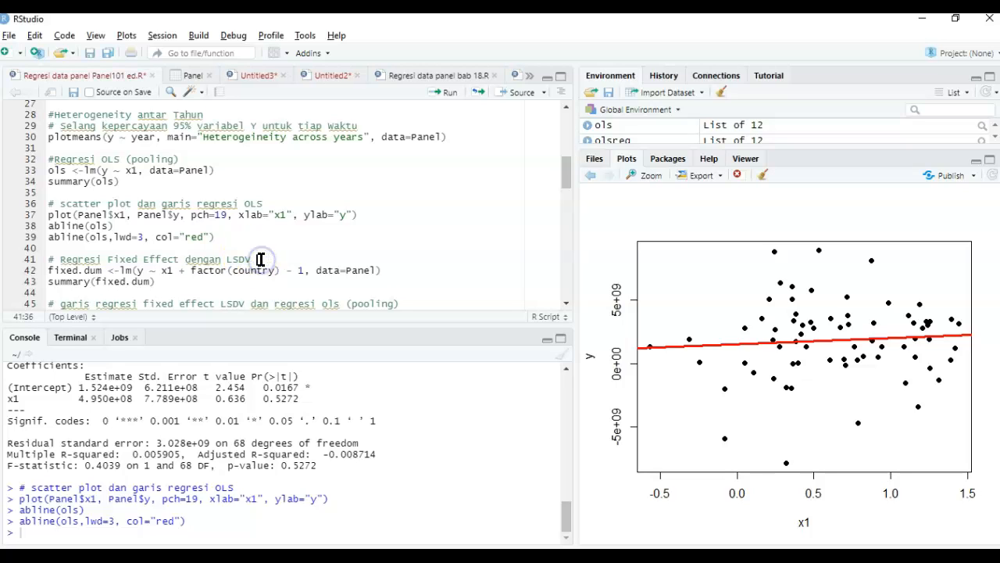
{"action": "type", "text": "(least square dummy variable"}
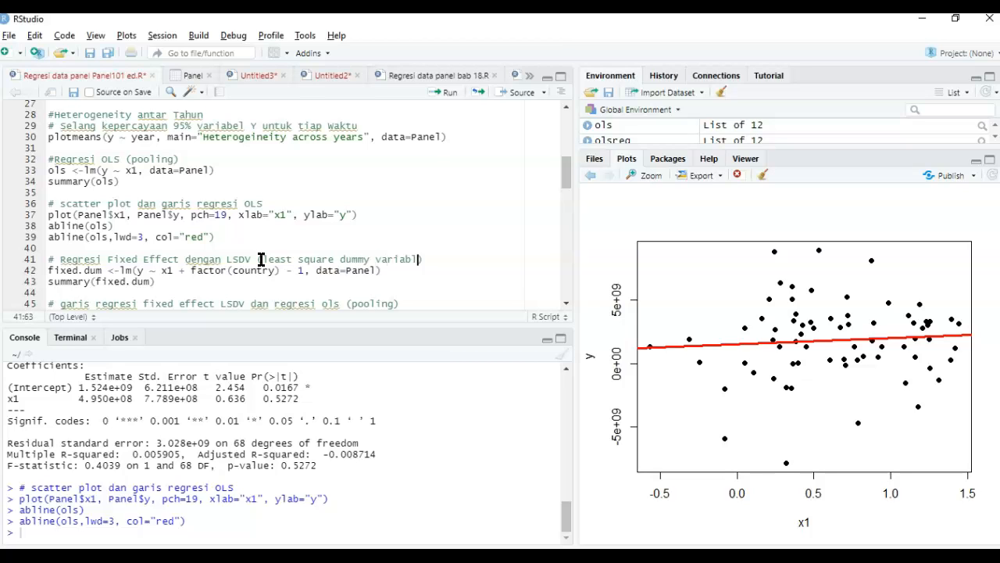
- Fit the LSDV model fixed.dum with y ~ x1 + factor(country) - 1 on Panel and print its summary
{"action": "left_click", "coordinate": [279, 260]}
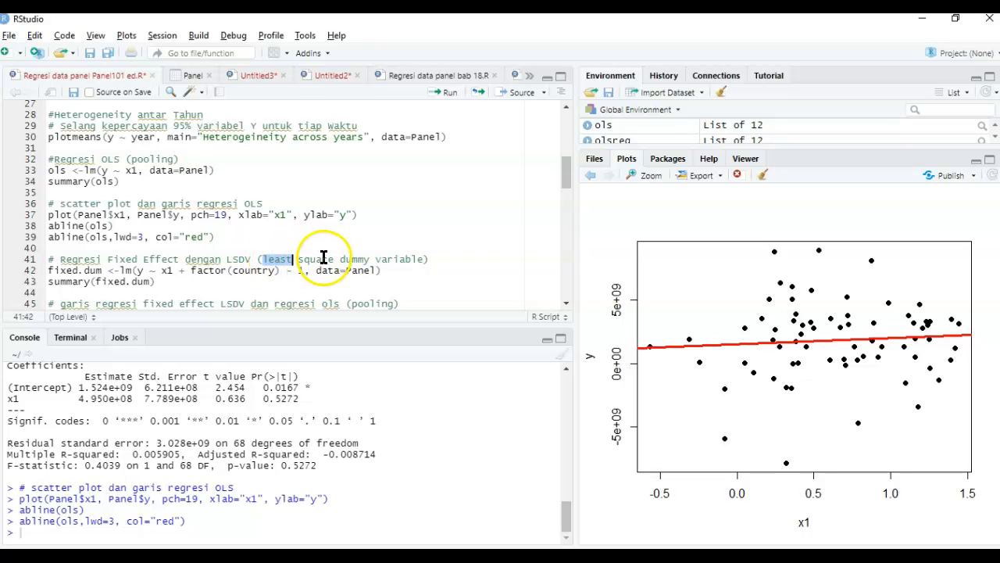
{"action": "left_click_drag", "start_coordinate": [339, 259], "coordinate": [414, 258]}
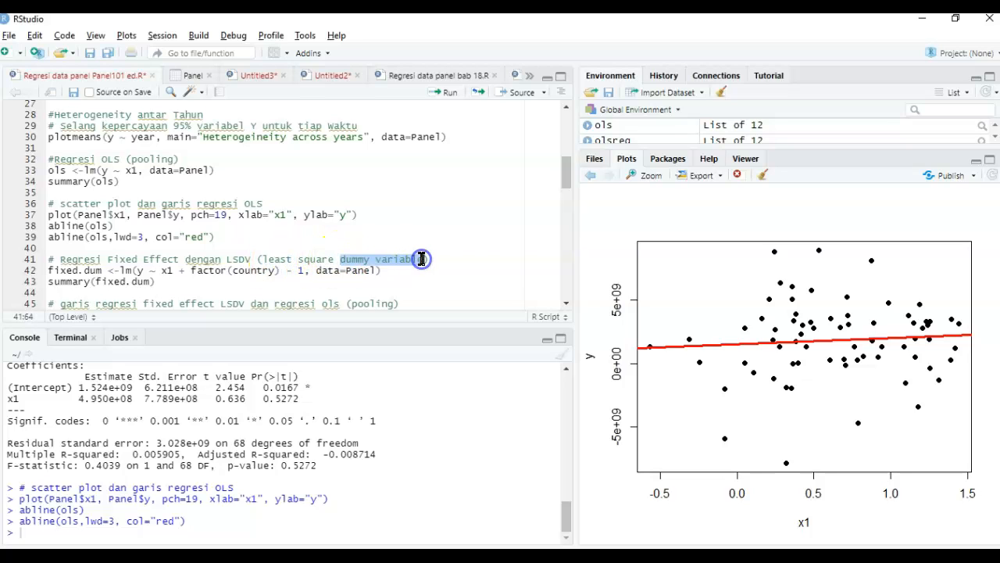
{"action": "double_click", "coordinate": [270, 270]}
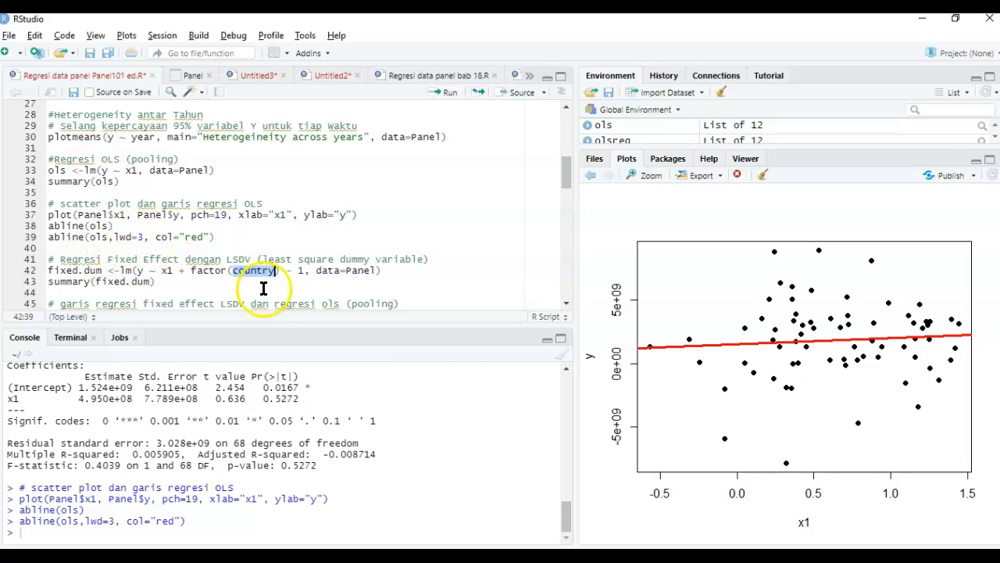
{"action": "left_click_drag", "start_coordinate": [285, 270], "coordinate": [305, 270]}
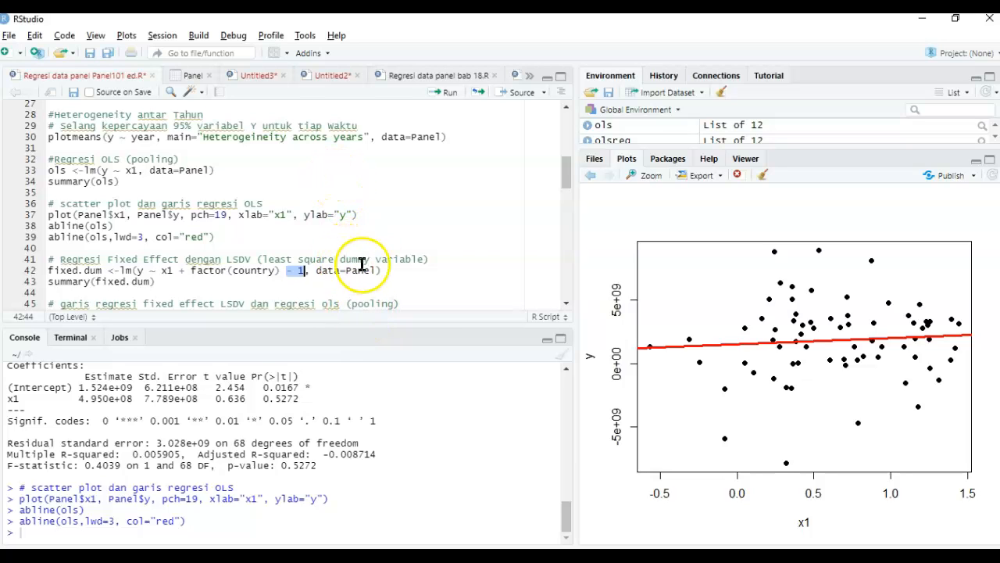
{"action": "left_click", "coordinate": [386, 268]}
{"action": "key", "text": "ctrl+Return"}
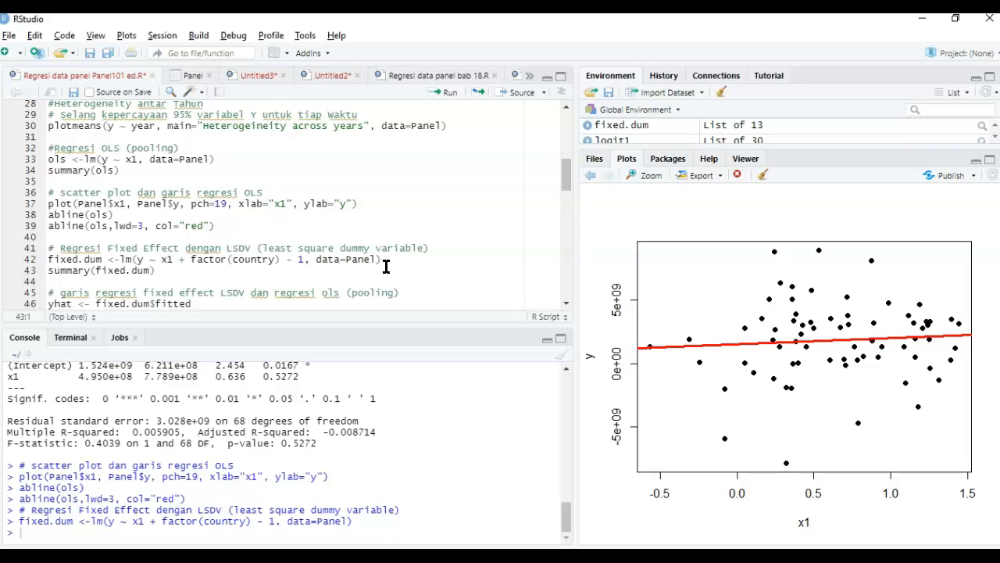
{"action": "key", "text": "ctrl+Return"}
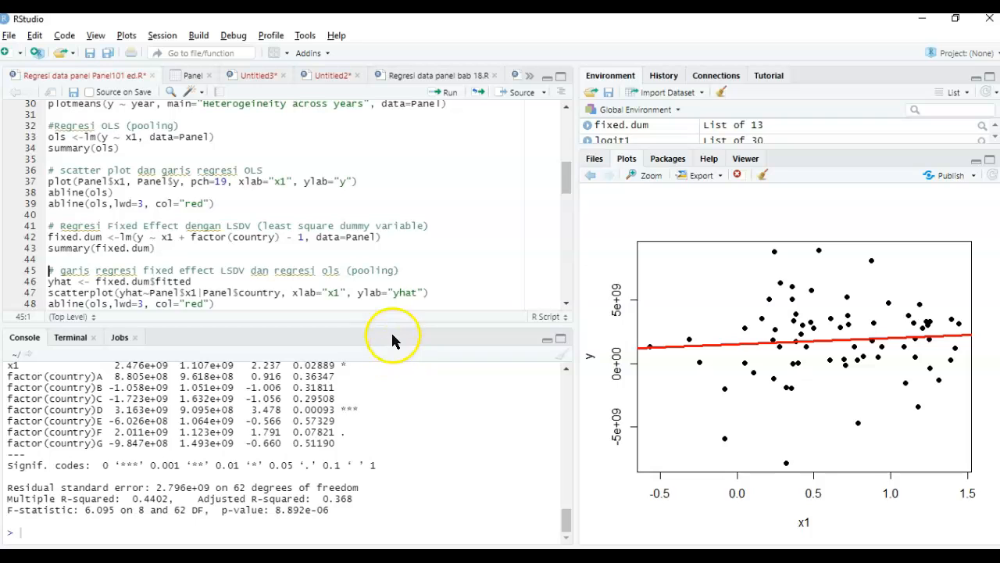
- Enlarge the console and compare the x1 estimate and significance between the LSDV and pooled OLS summaries
{"action": "left_click_drag", "start_coordinate": [392, 325], "coordinate": [390, 227]}
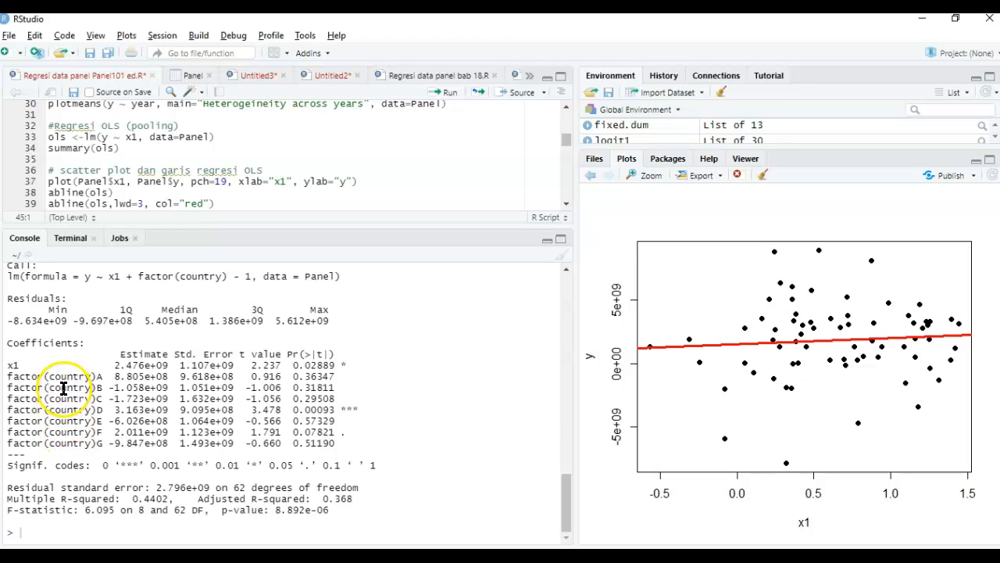
{"action": "left_click", "coordinate": [352, 365]}
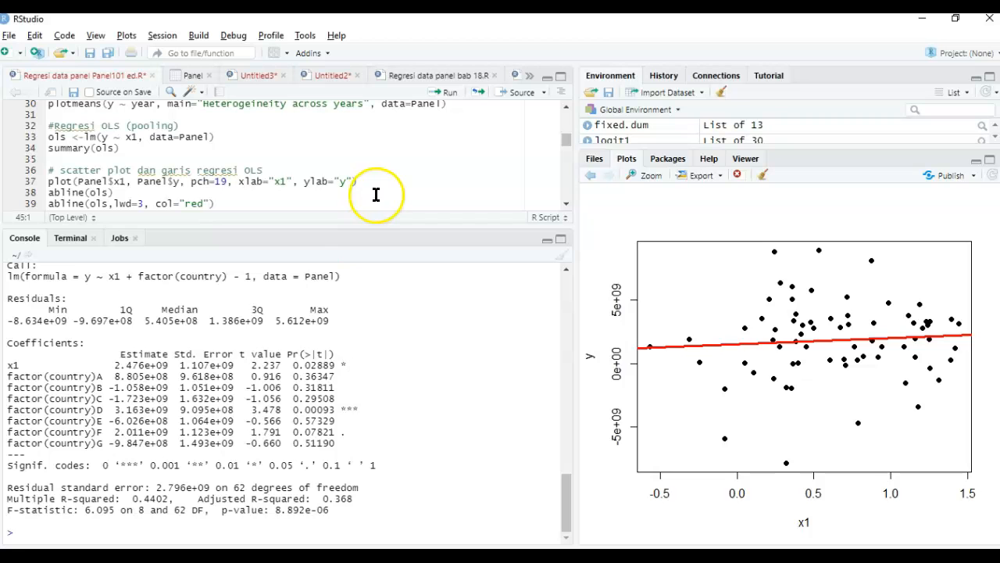
{"action": "scroll", "coordinate": [337, 319], "scroll_direction": "up", "scroll_amount": 5}
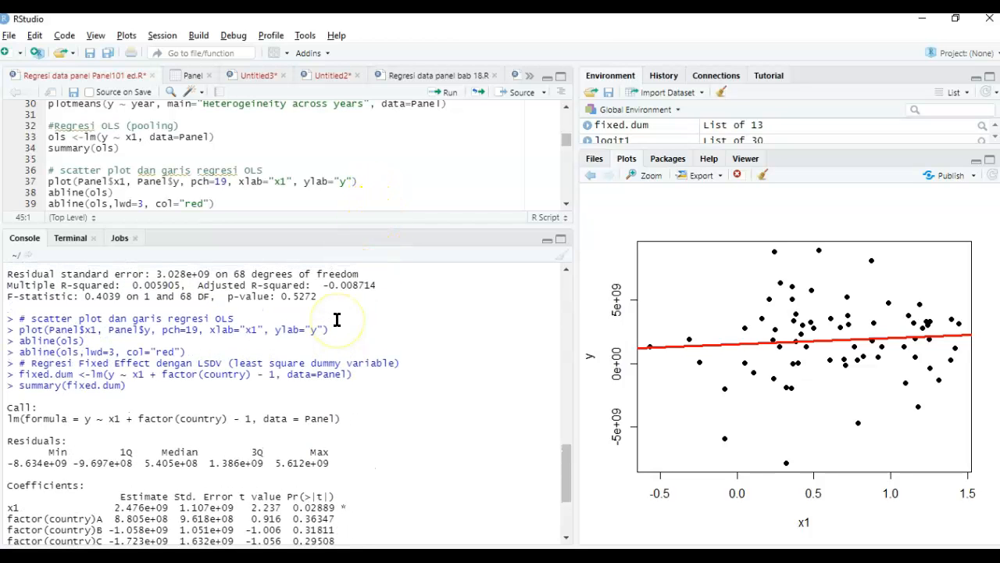
{"action": "scroll", "coordinate": [337, 319], "scroll_direction": "up", "scroll_amount": 5}
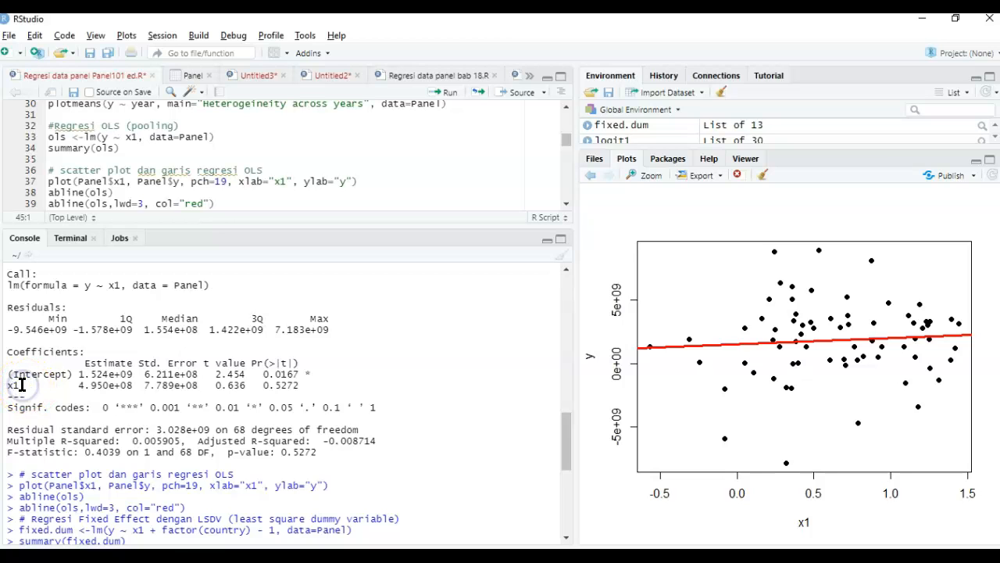
{"action": "left_click", "coordinate": [294, 390]}
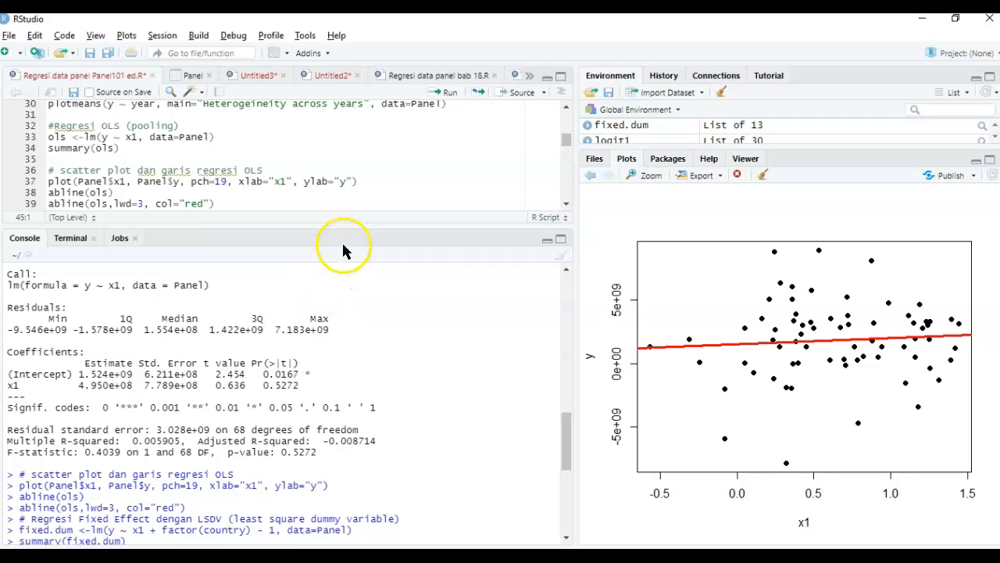
- Enlarge the script editor and examine how yhat is defined from the fitted values of fixed.dum
{"action": "left_click_drag", "start_coordinate": [345, 225], "coordinate": [341, 383]}
{"action": "left_click", "coordinate": [316, 292]}
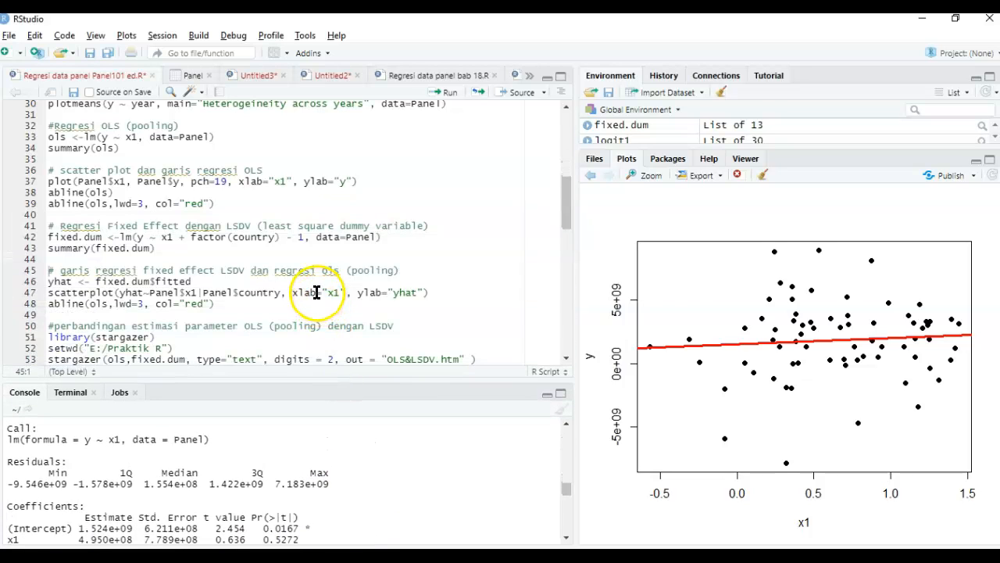
{"action": "key", "text": "Up"}
{"action": "key", "text": "Up"}
{"action": "key", "text": "Up"}
{"action": "double_click", "coordinate": [55, 283]}
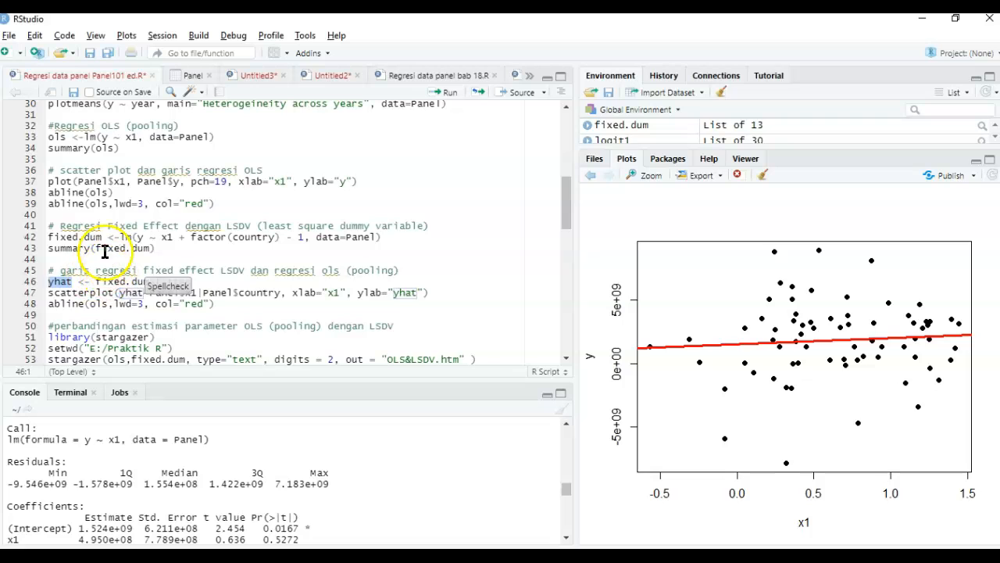
{"action": "left_click_drag", "start_coordinate": [100, 236], "coordinate": [49, 237]}
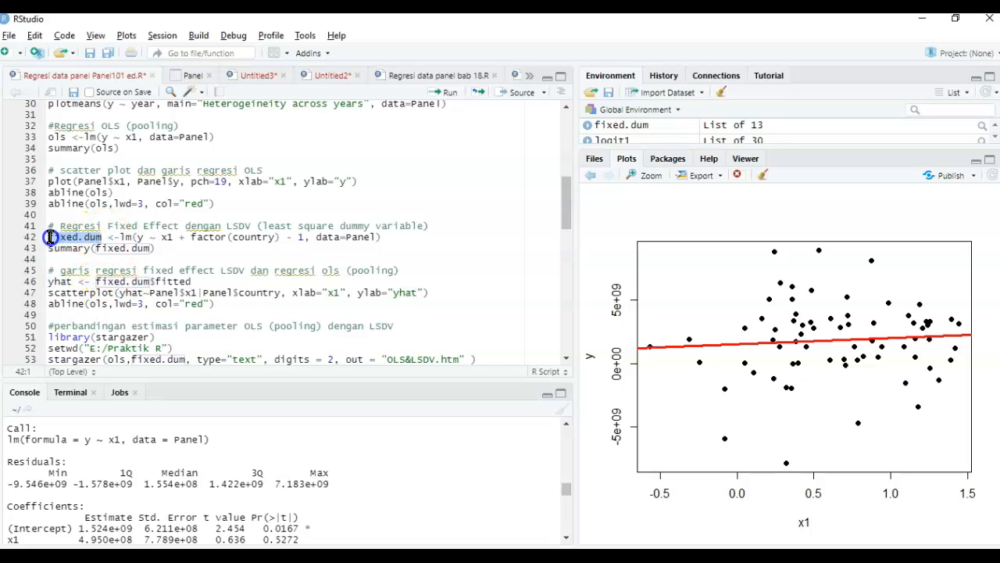
{"action": "left_click", "coordinate": [100, 235]}
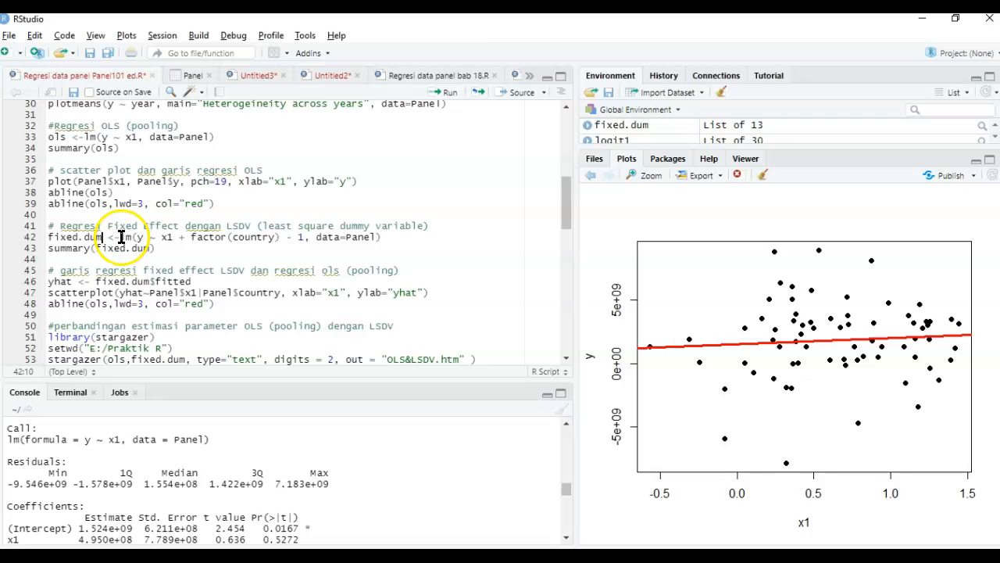
{"action": "left_click", "coordinate": [156, 281]}
{"action": "left_click_drag", "start_coordinate": [199, 283], "coordinate": [169, 282]}
{"action": "left_click_drag", "start_coordinate": [100, 238], "coordinate": [69, 240]}
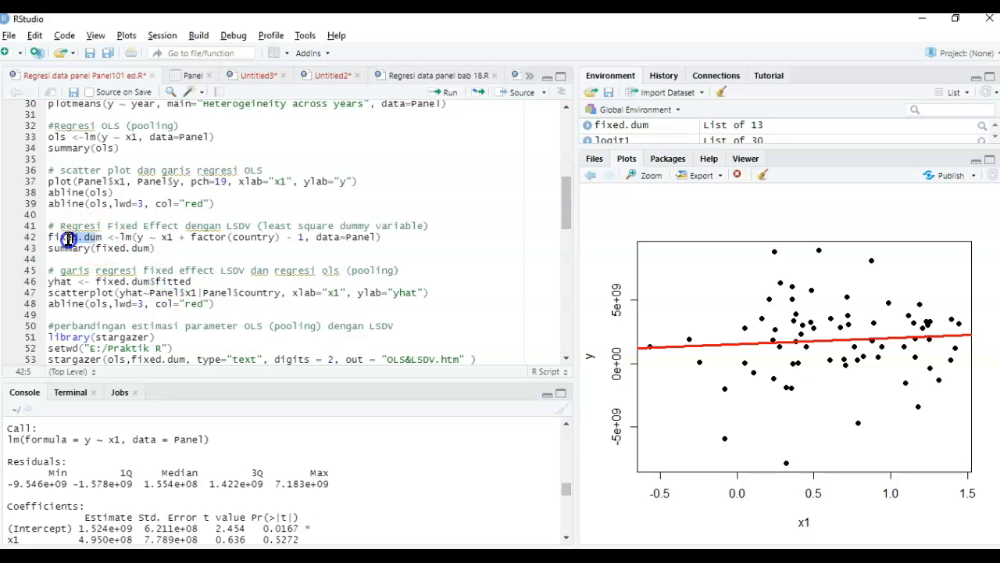
{"action": "double_click", "coordinate": [186, 283]}
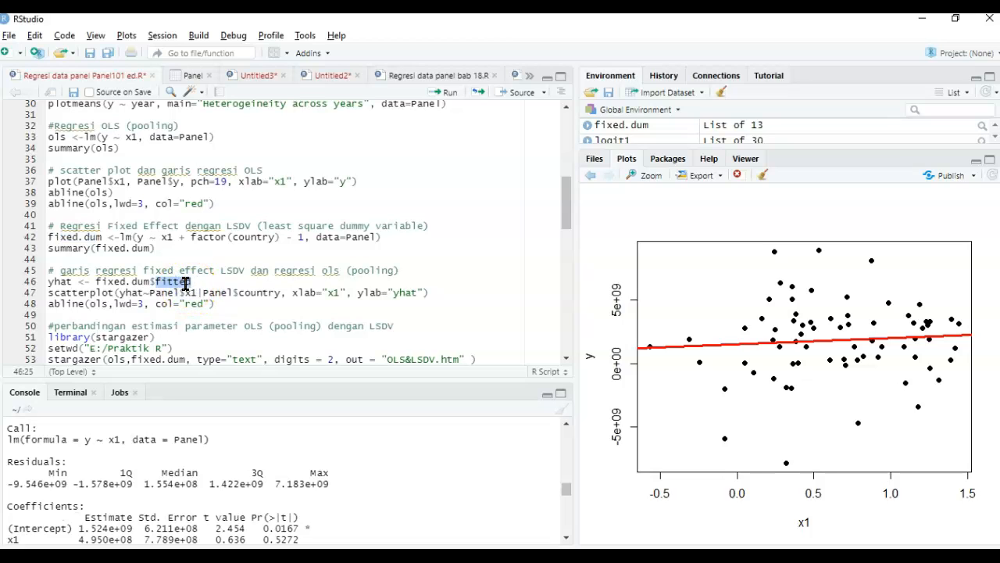
{"action": "left_click_drag", "start_coordinate": [102, 237], "coordinate": [38, 240]}
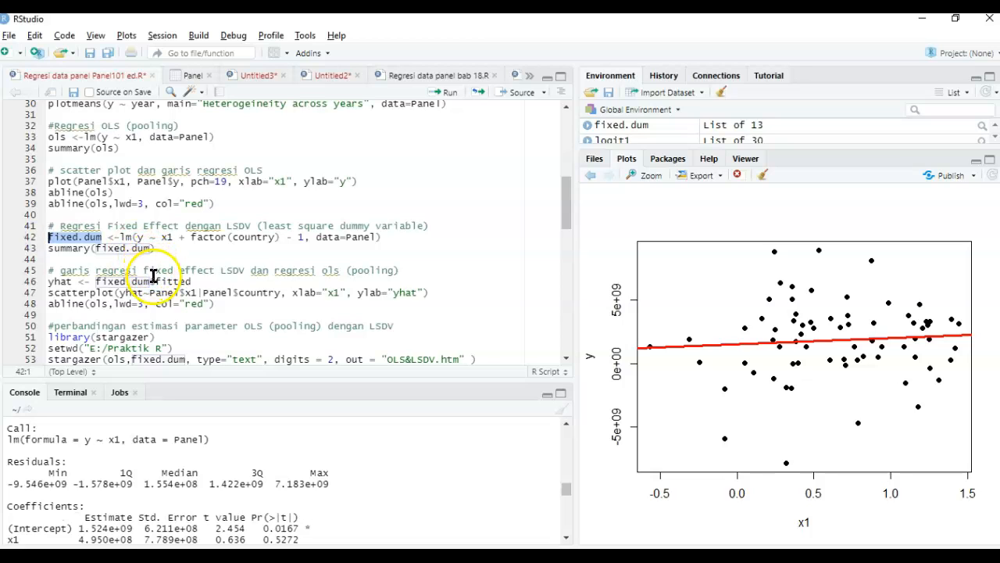
- Store the fitted values of fixed.dum as yhat and draw a scatterplot of yhat against x1 grouped by country
{"action": "left_click", "coordinate": [122, 292]}
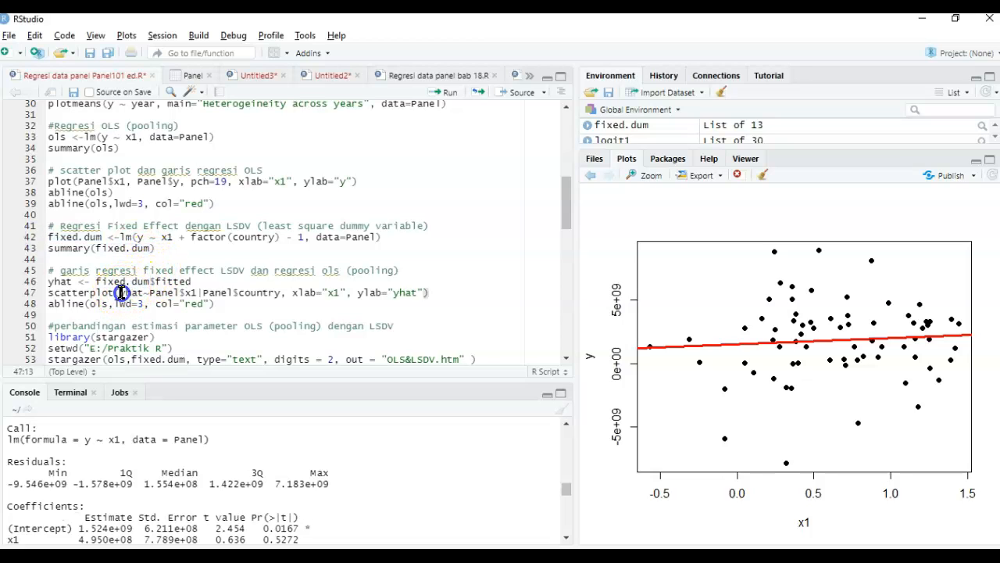
{"action": "left_click", "coordinate": [130, 294]}
{"action": "left_click_drag", "start_coordinate": [137, 295], "coordinate": [145, 294]}
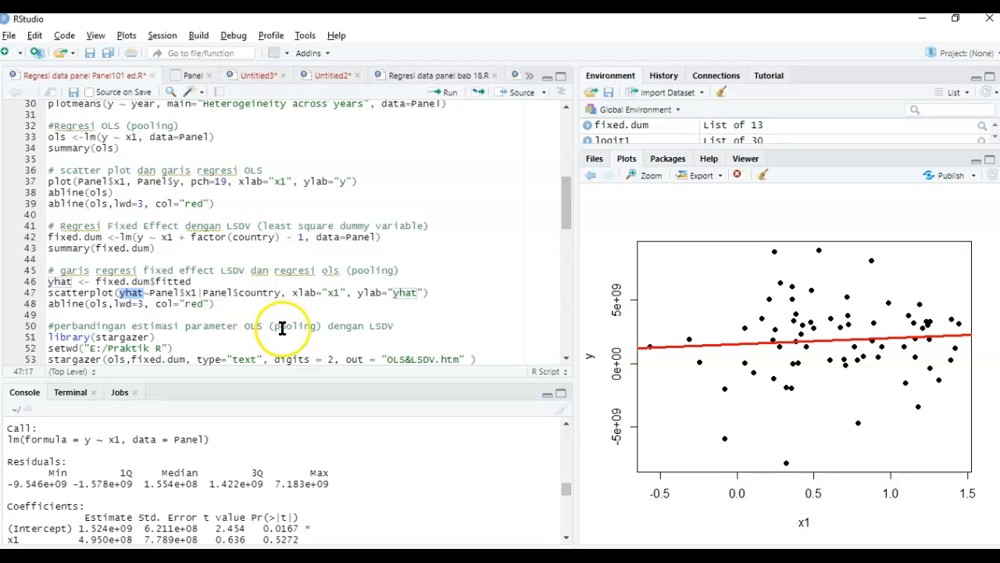
{"action": "double_click", "coordinate": [191, 292]}
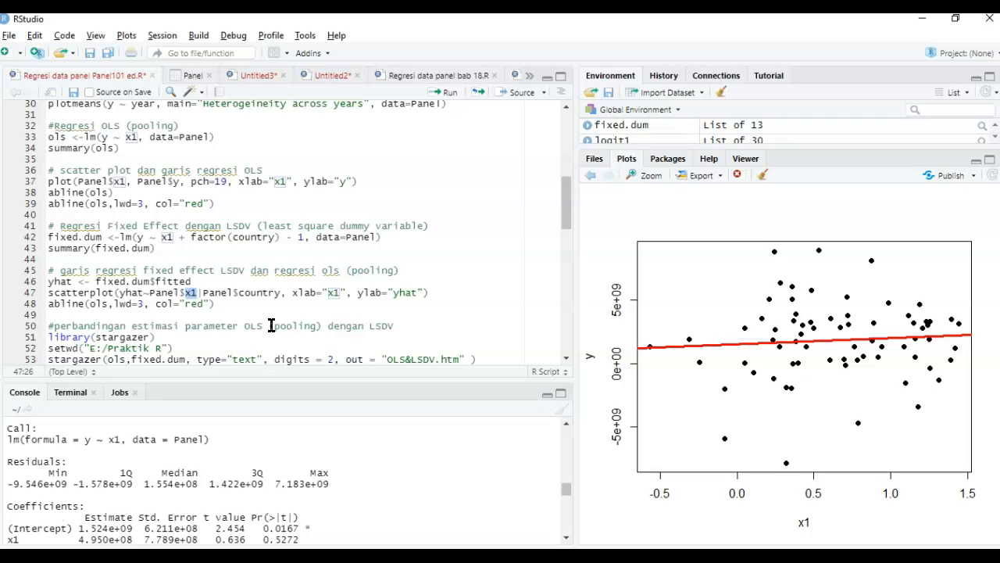
{"action": "left_click", "coordinate": [135, 270]}
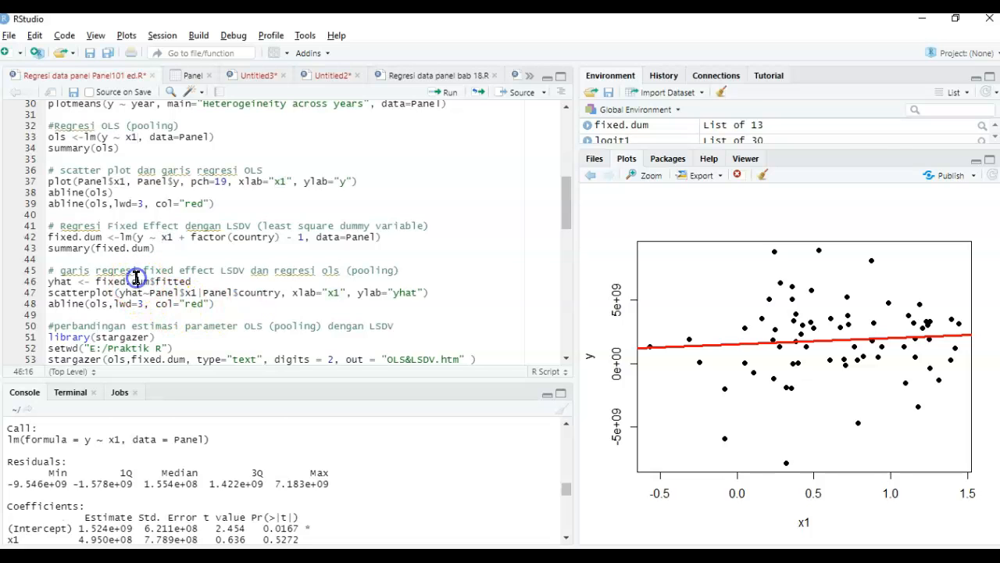
{"action": "key", "text": "ctrl+Return"}
{"action": "key", "text": "ctrl+Return"}
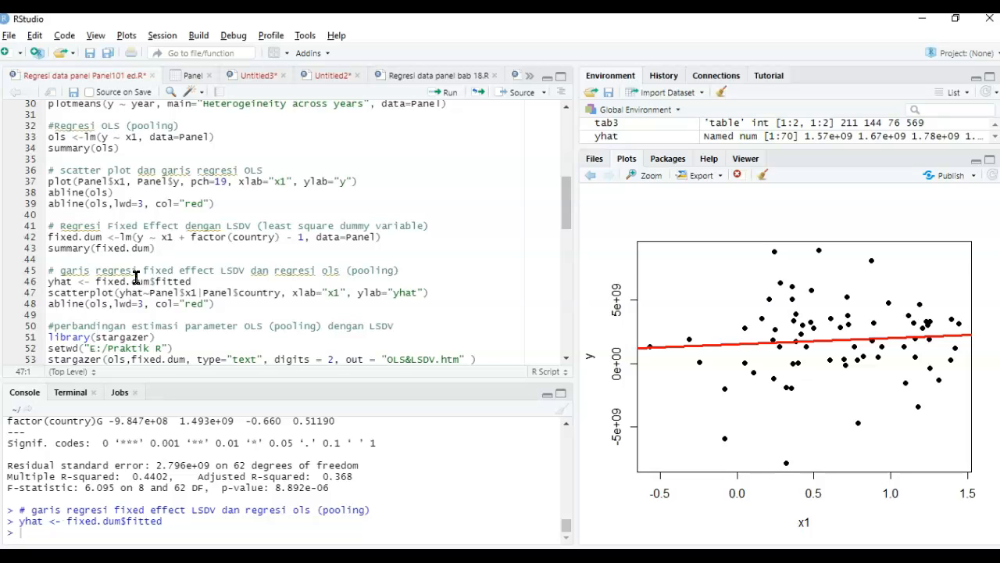
{"action": "key", "text": "ctrl+Return"}
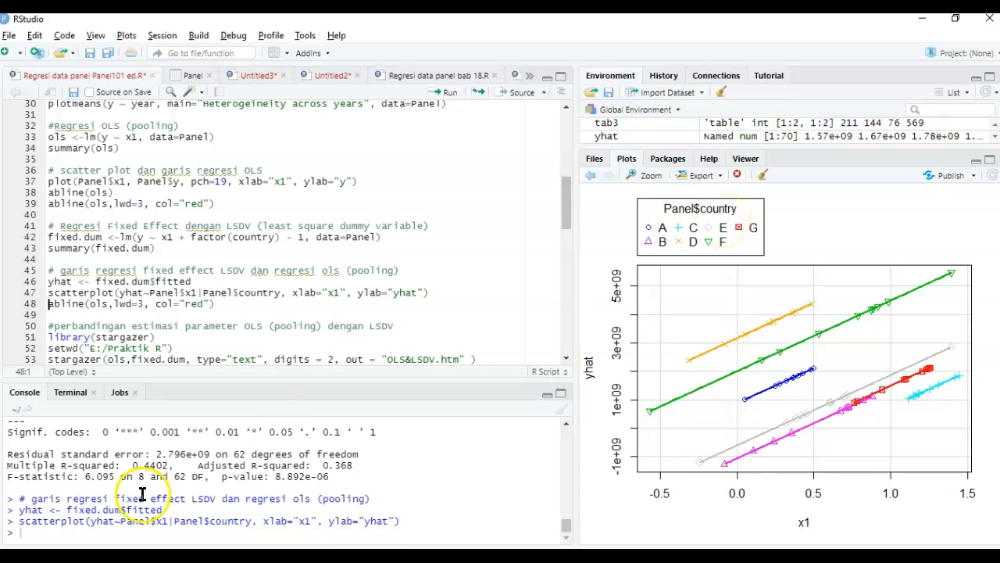
- Review the yhat, x1 and country terms in the scatterplot call and compare the new plot with the earlier OLS scatter plot
{"action": "double_click", "coordinate": [133, 292]}
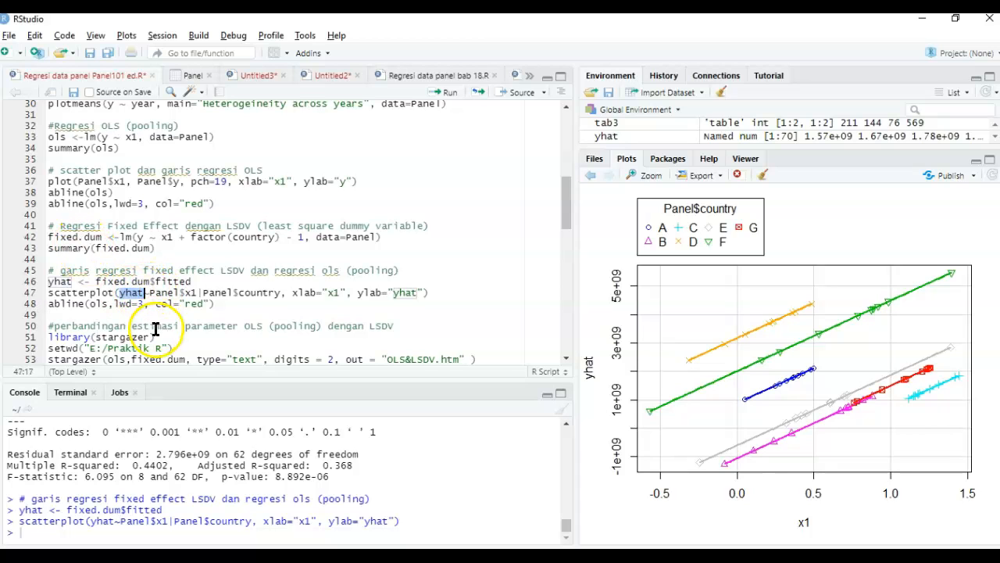
{"action": "double_click", "coordinate": [190, 292]}
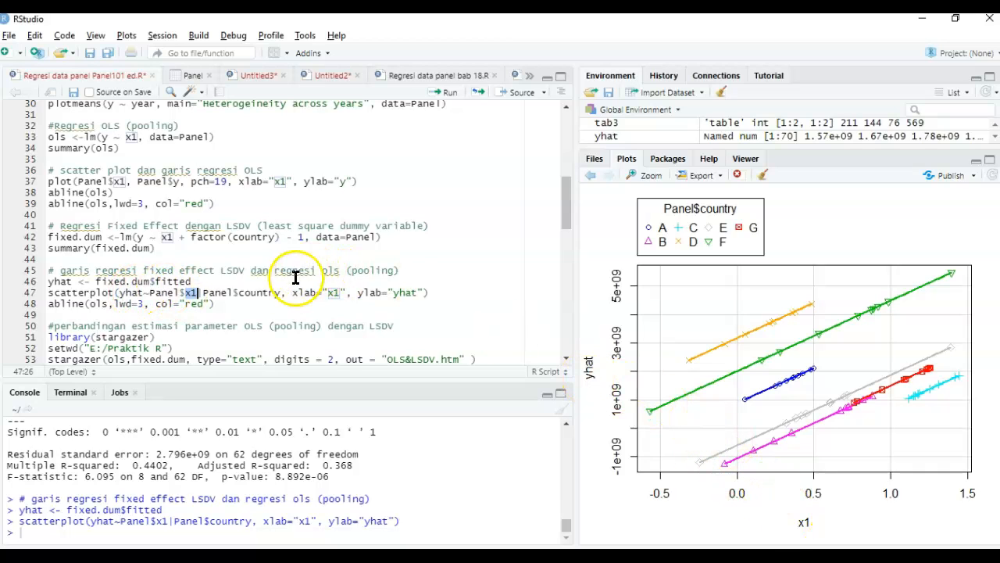
{"action": "double_click", "coordinate": [261, 294]}
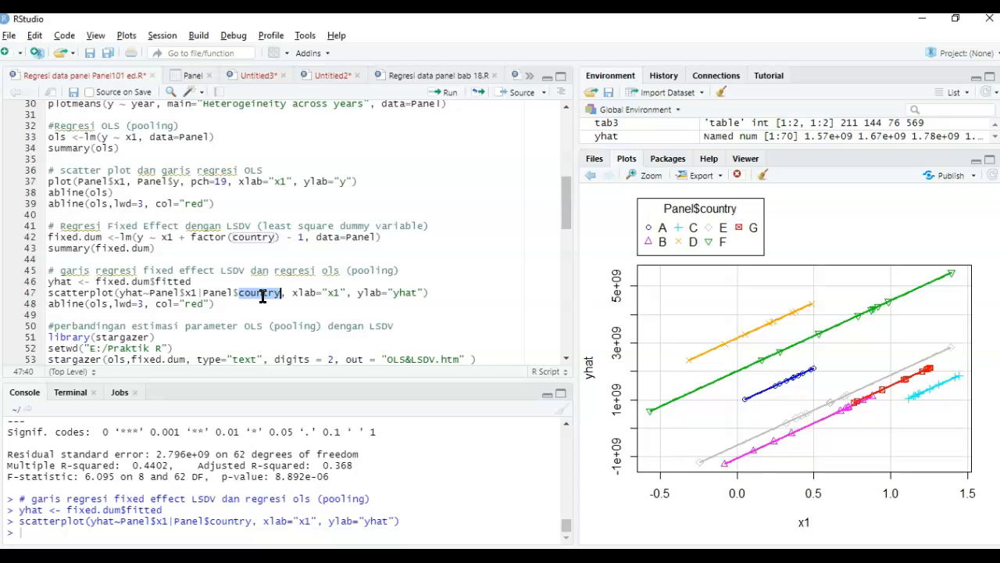
{"action": "left_click", "coordinate": [221, 304]}
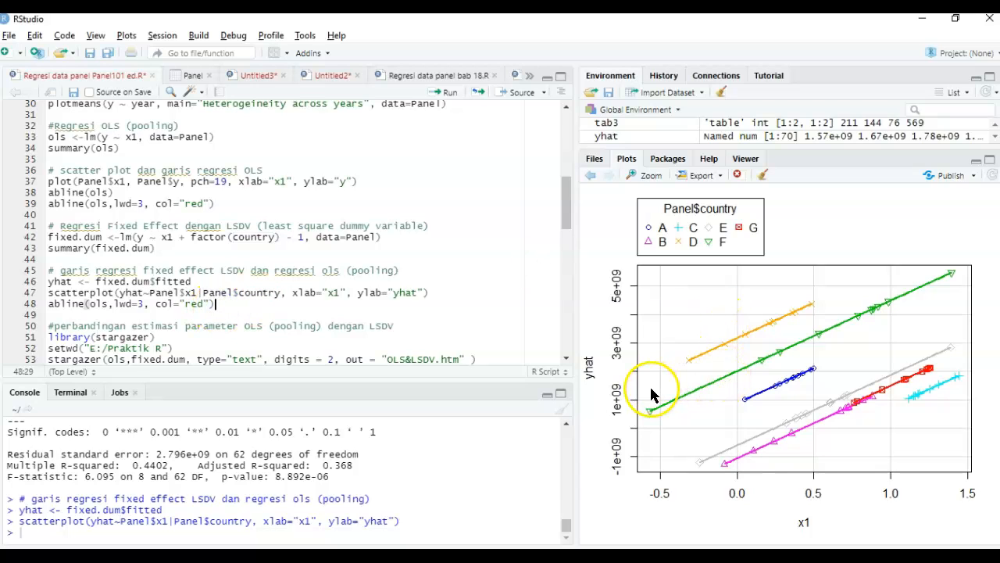
{"action": "left_click", "coordinate": [71, 303]}
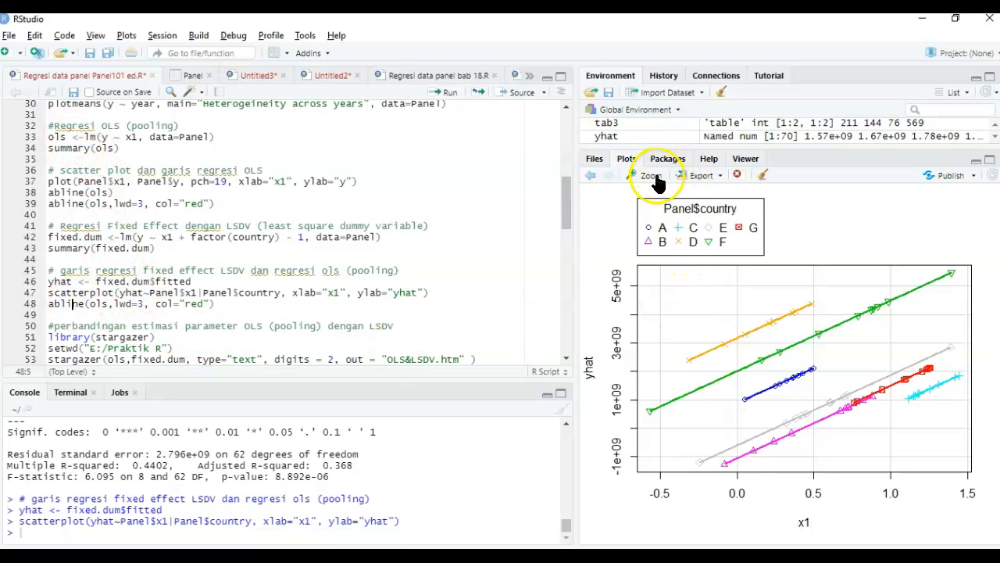
{"action": "left_click", "coordinate": [592, 177]}
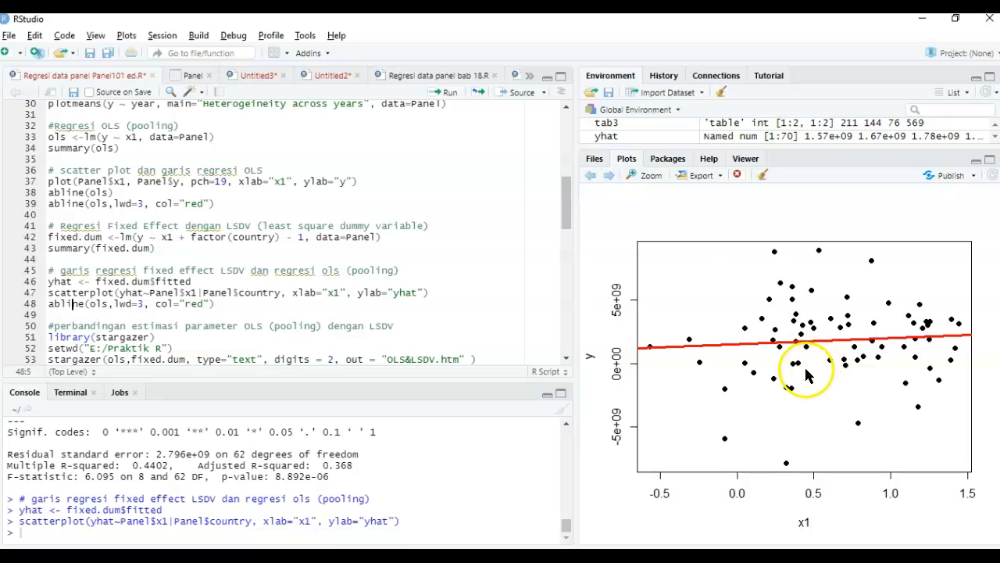
{"action": "left_click", "coordinate": [613, 178]}
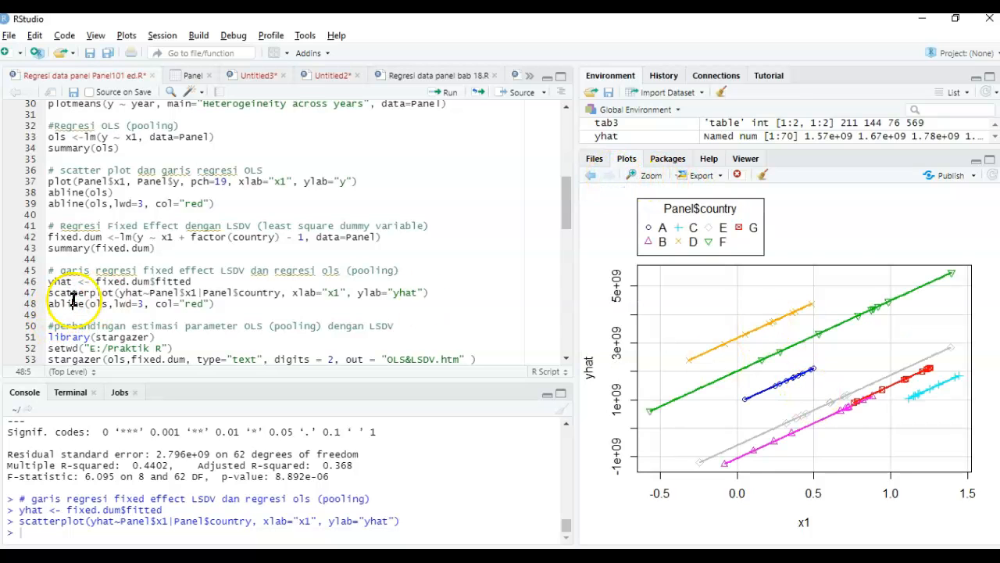
- Add the pooled OLS regression line to the country scatterplot in red with line width 3
{"action": "left_click", "coordinate": [102, 305]}
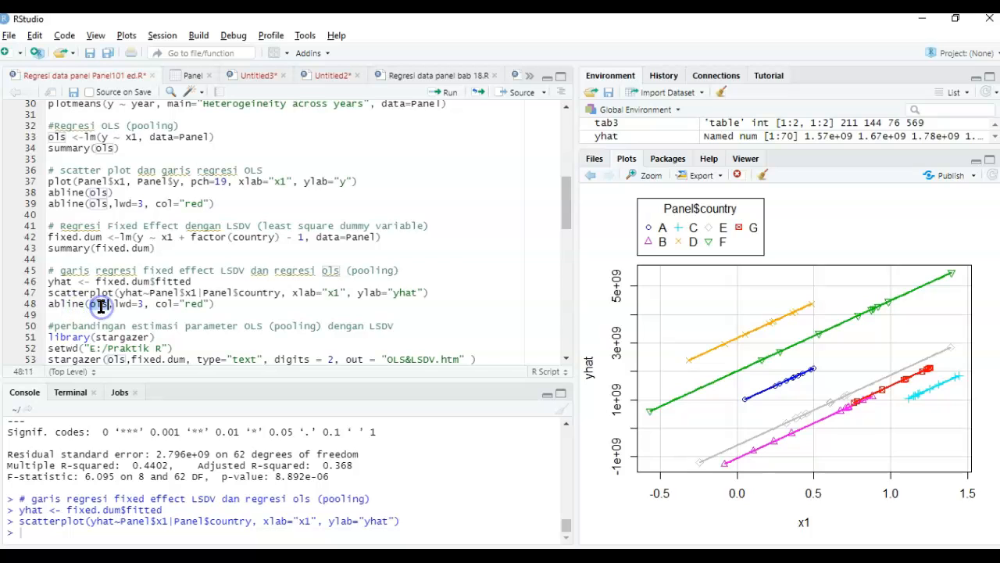
{"action": "left_click", "coordinate": [67, 136]}
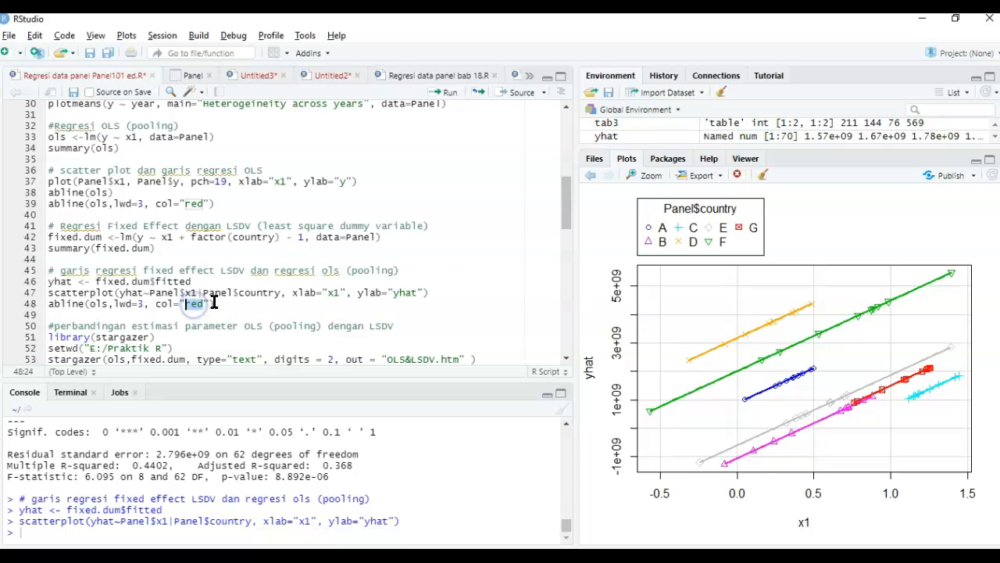
{"action": "key", "text": "ctrl+Return"}
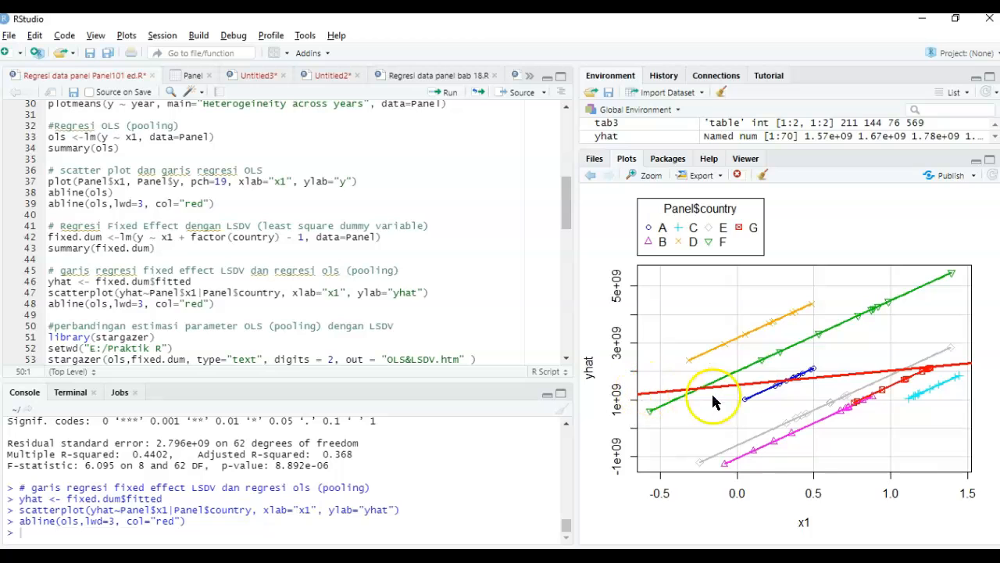
{"action": "left_click", "coordinate": [959, 371]}
{"action": "left_click_drag", "start_coordinate": [952, 374], "coordinate": [875, 278]}
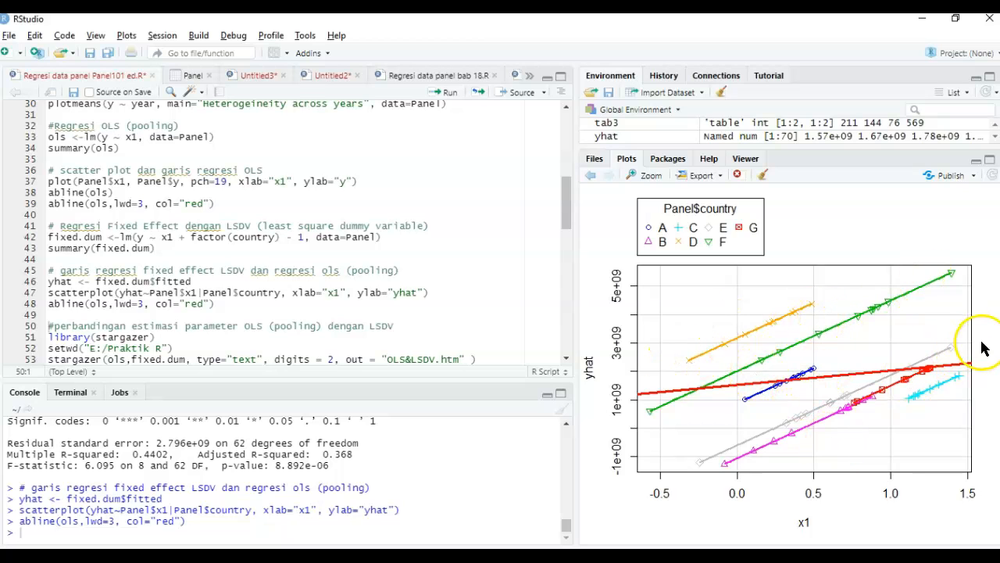
- Load the stargazer package from the section comparing OLS and LSDV parameter estimates
{"action": "left_click", "coordinate": [370, 311]}
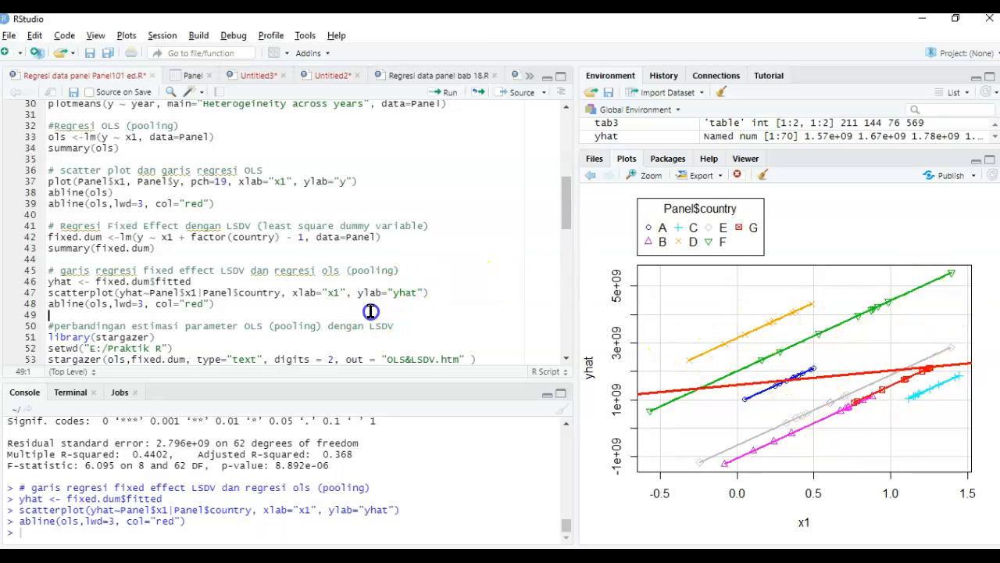
{"action": "key", "text": "Down"}
{"action": "key", "text": "Down"}
{"action": "key", "text": "Down"}
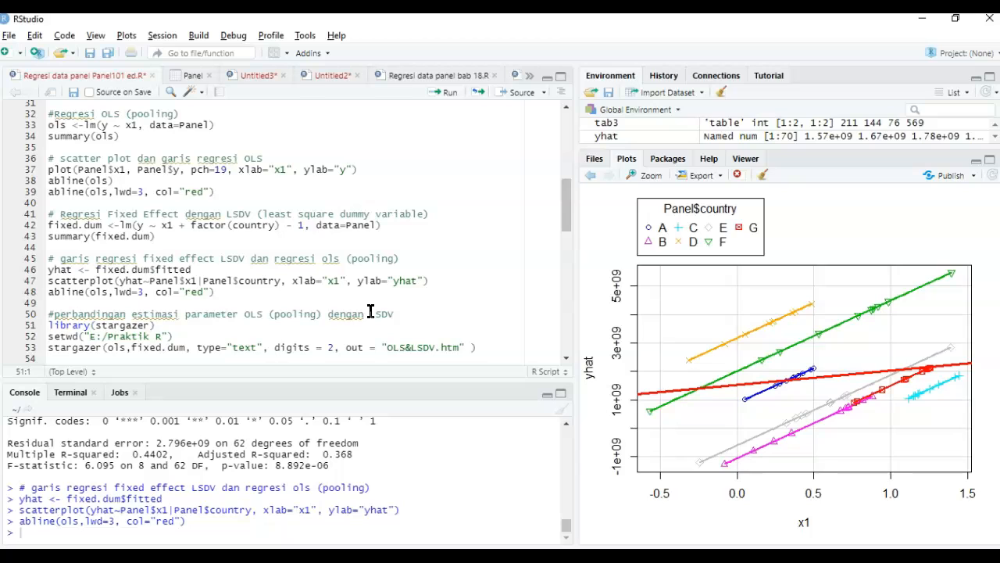
{"action": "left_click", "coordinate": [371, 311]}
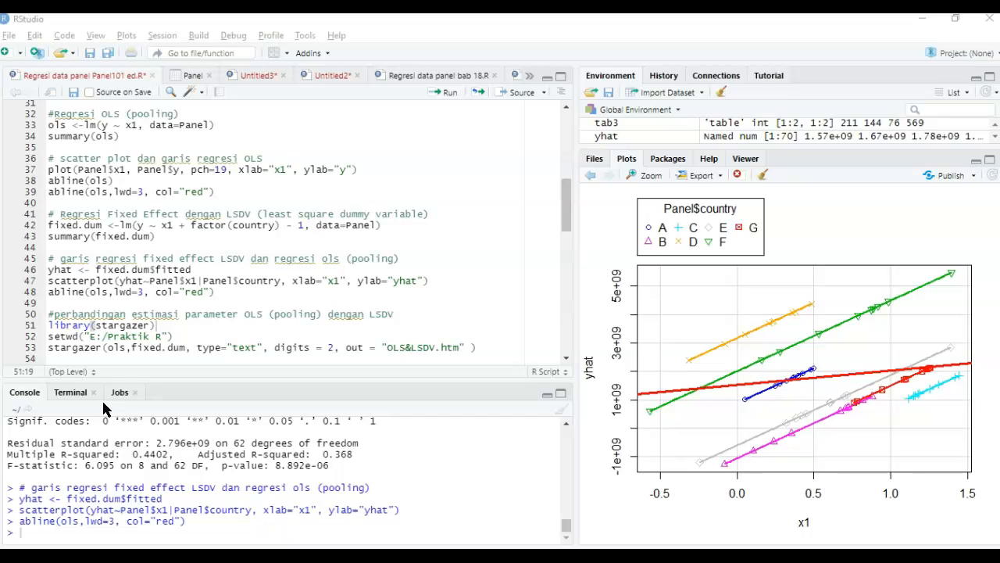
{"action": "left_click", "coordinate": [163, 324]}
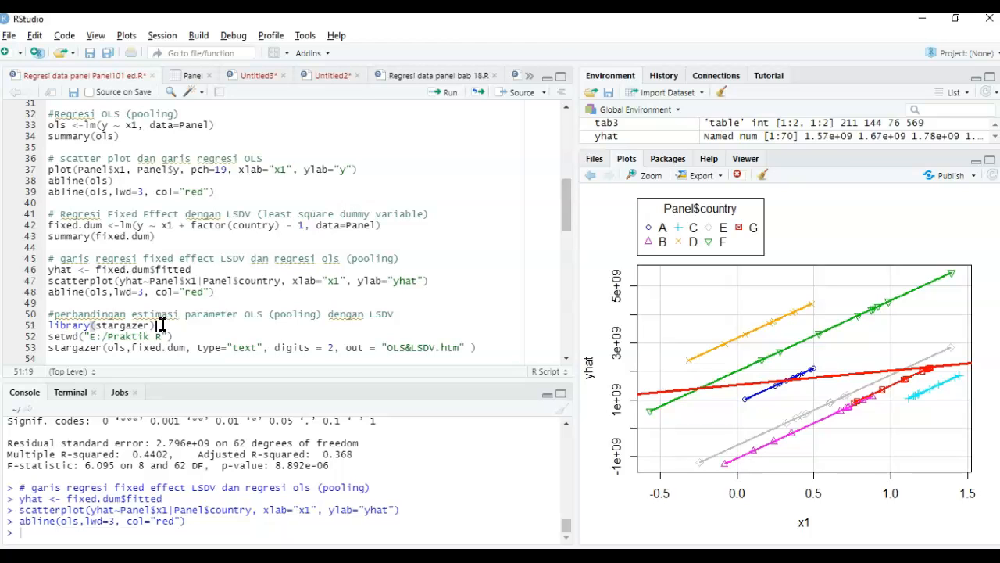
{"action": "key", "text": "ctrl+Return"}
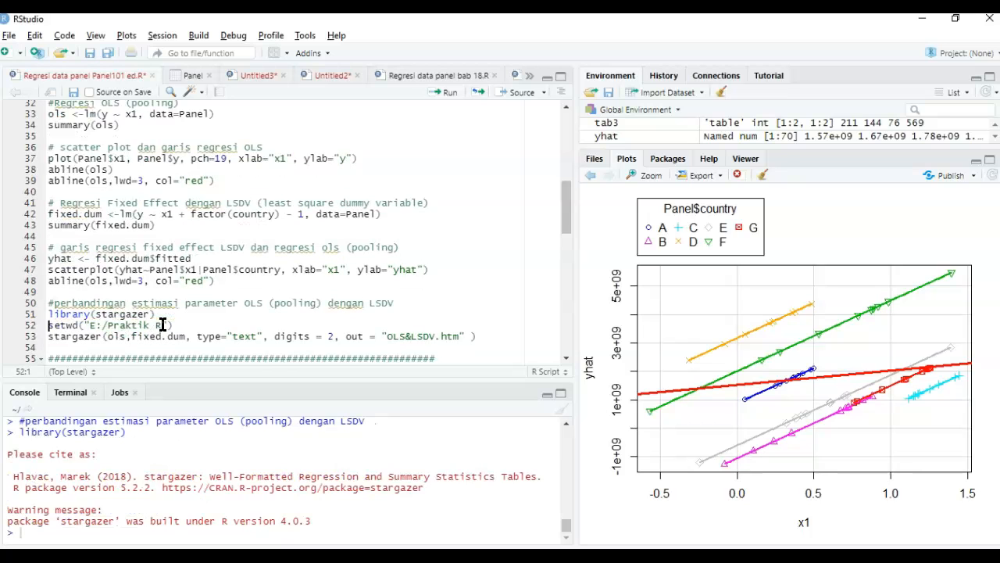
- Set the working directory to the Praktik R folder on the E: drive
{"action": "left_click_drag", "start_coordinate": [173, 324], "coordinate": [40, 324]}
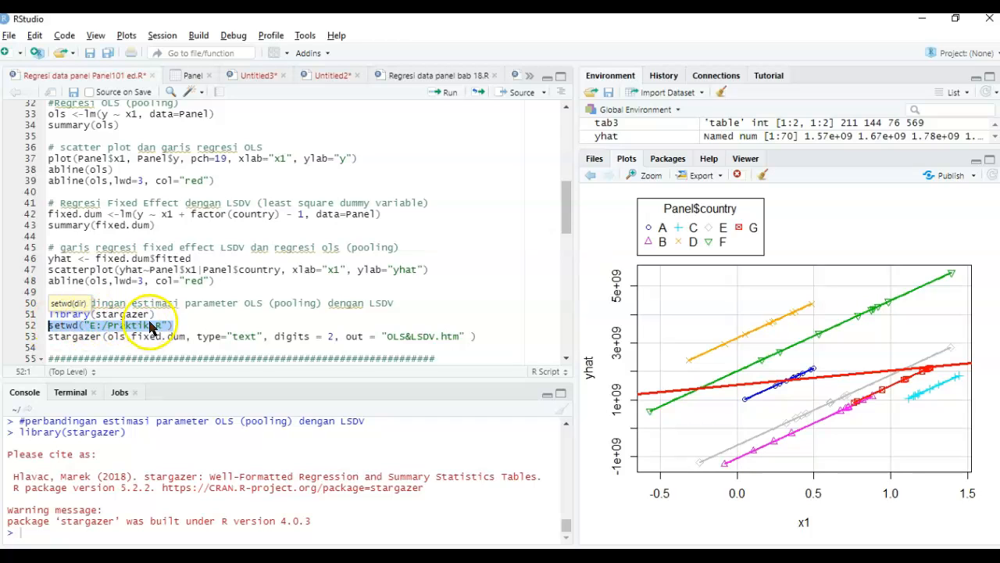
{"action": "left_click", "coordinate": [189, 325]}
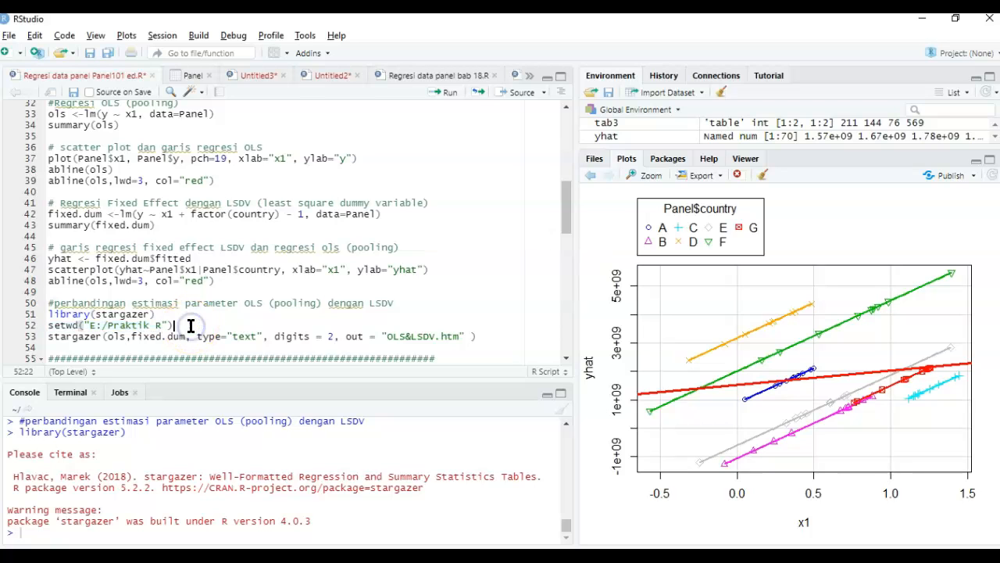
{"action": "left_click", "coordinate": [162, 39]}
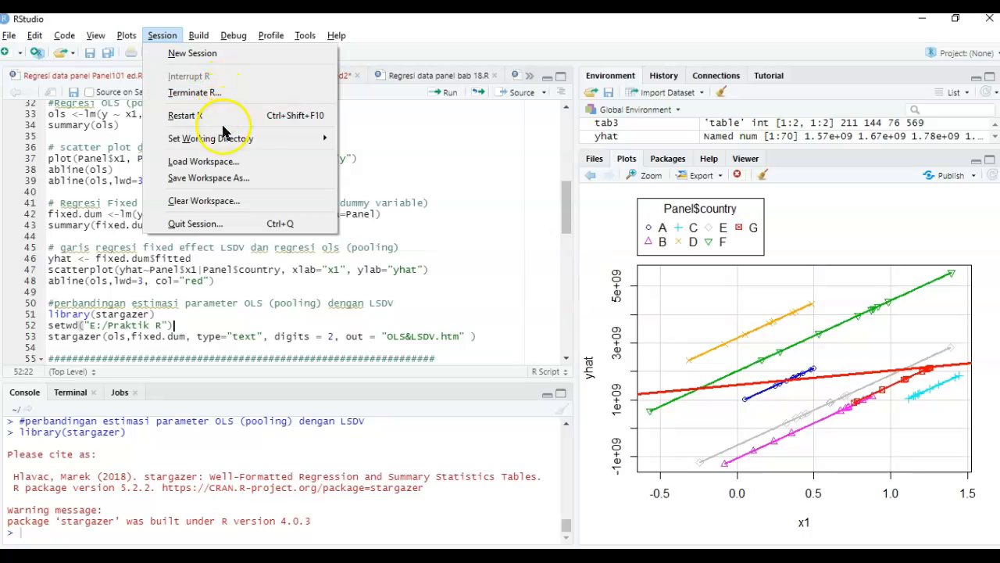
{"action": "mouse_move", "coordinate": [225, 145]}
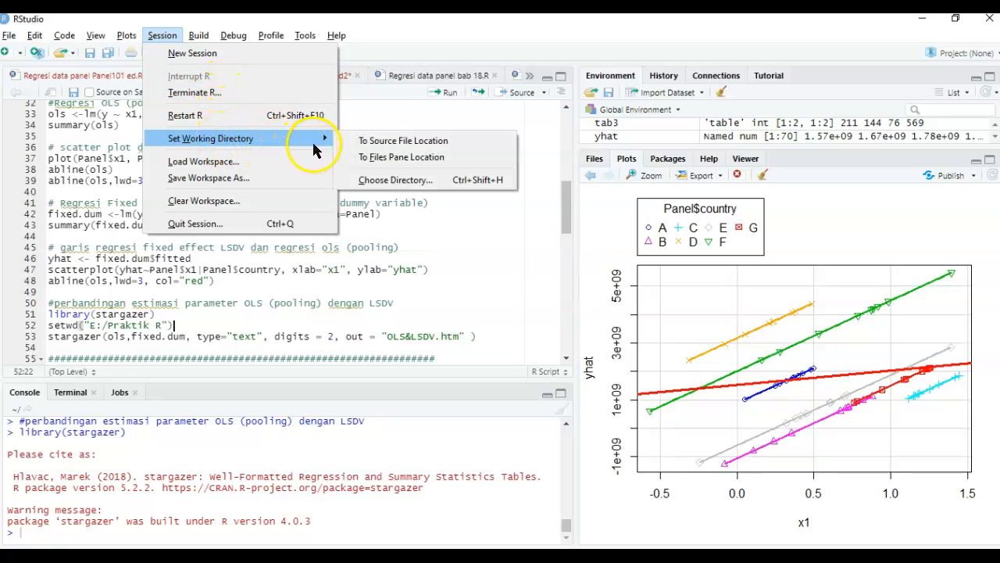
{"action": "left_click", "coordinate": [435, 186]}
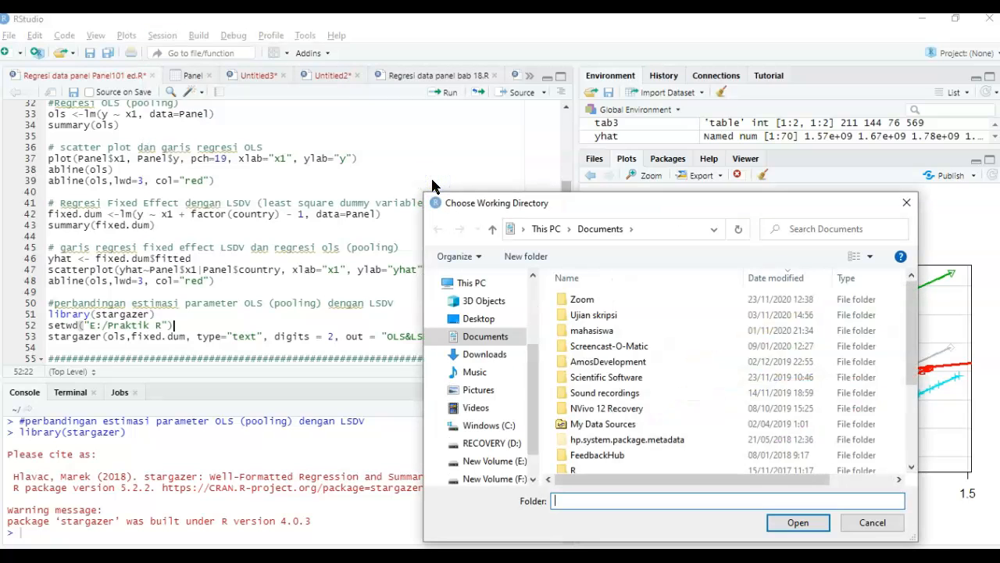
{"action": "scroll", "coordinate": [527, 399], "scroll_direction": "down", "scroll_amount": 2}
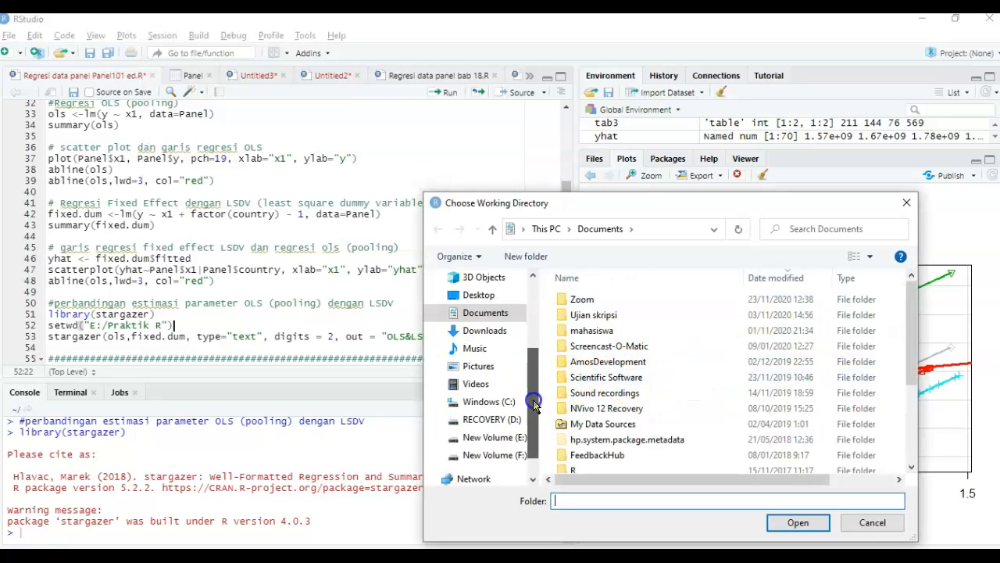
{"action": "left_click", "coordinate": [493, 420]}
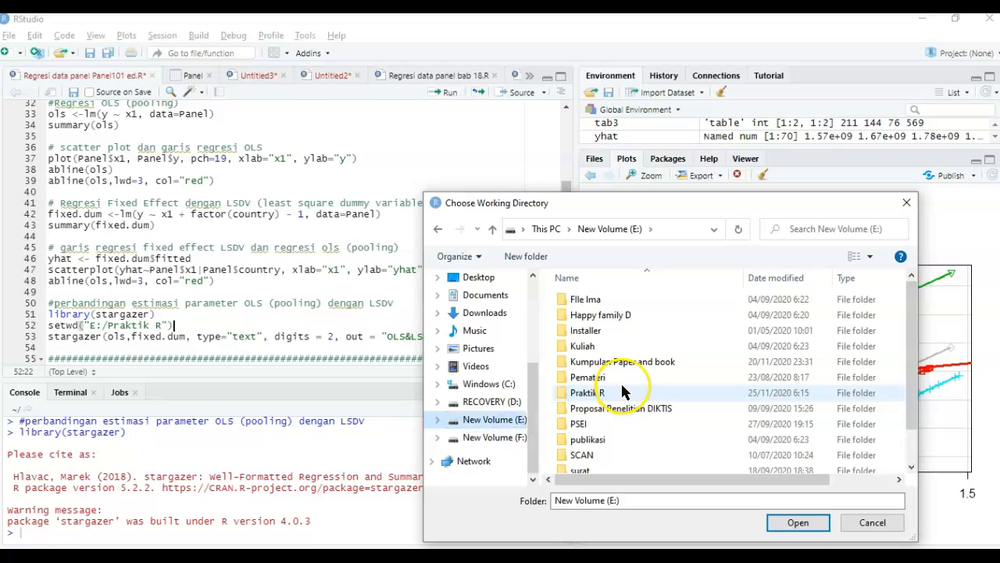
{"action": "left_click", "coordinate": [623, 392]}
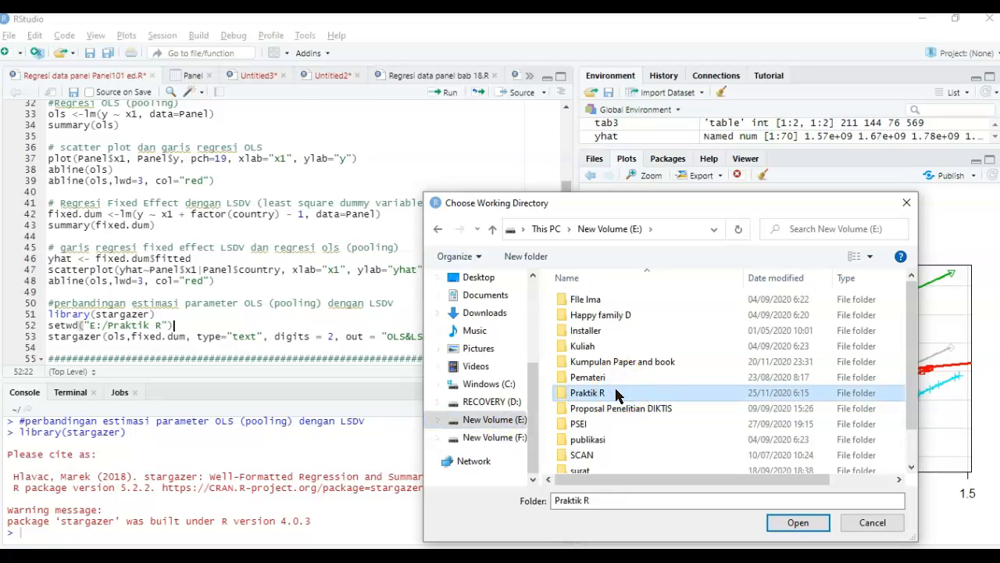
{"action": "double_click", "coordinate": [616, 393]}
{"action": "left_click", "coordinate": [800, 525]}
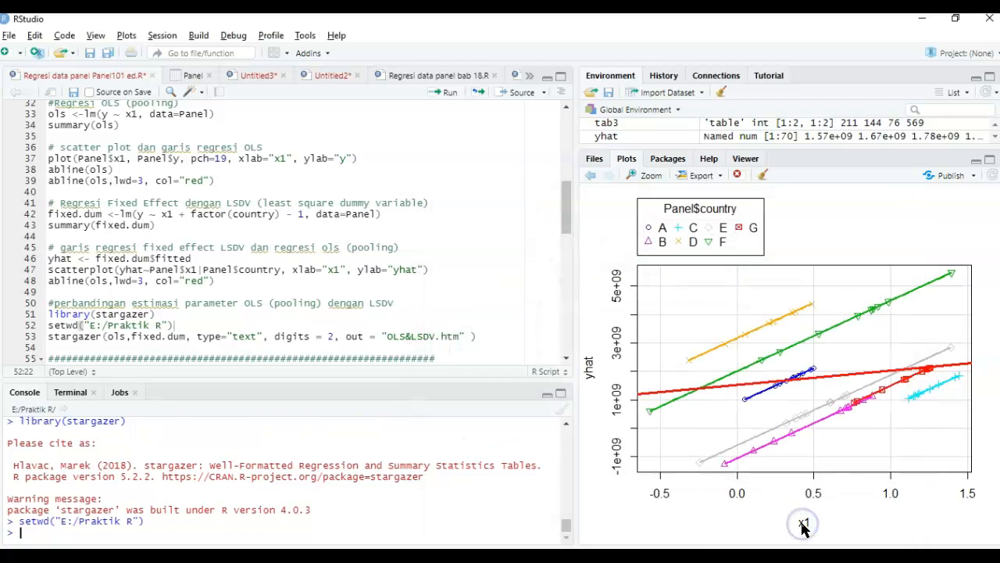
- Run the stargazer comparison of ols and fixed.dum as text with 2 digits, saved to OLS&LSDV.htm, and enlarge the console output
{"action": "left_click", "coordinate": [173, 528]}
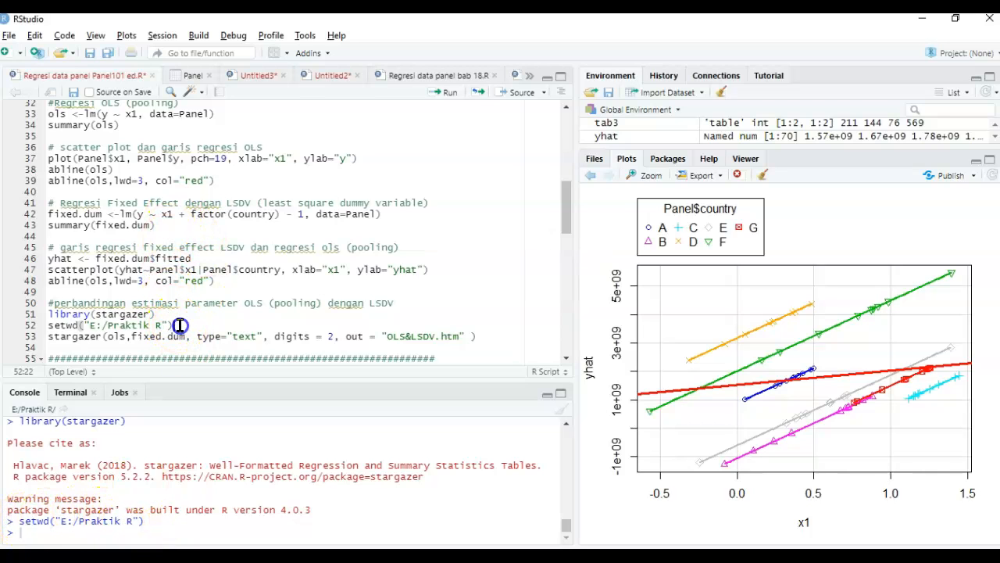
{"action": "left_click", "coordinate": [85, 338]}
{"action": "left_click", "coordinate": [122, 336]}
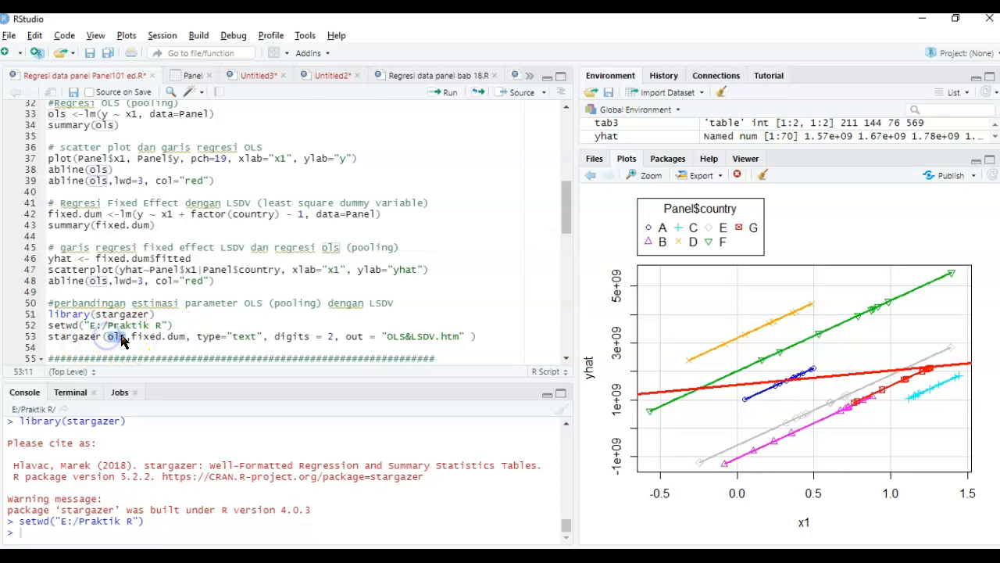
{"action": "left_click", "coordinate": [132, 334]}
{"action": "double_click", "coordinate": [118, 336]}
{"action": "left_click_drag", "start_coordinate": [130, 336], "coordinate": [190, 340]}
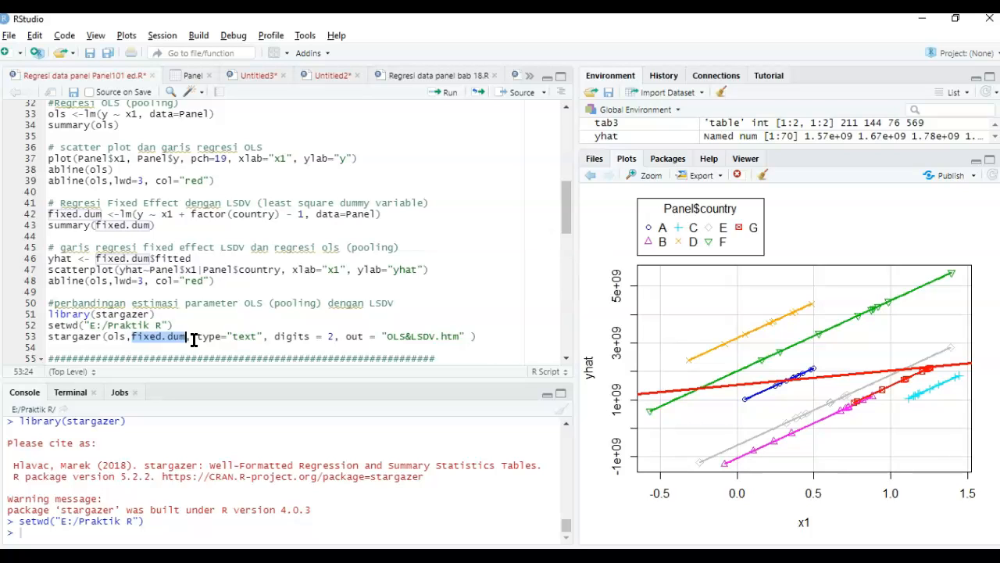
{"action": "left_click", "coordinate": [398, 335]}
{"action": "left_click", "coordinate": [496, 337]}
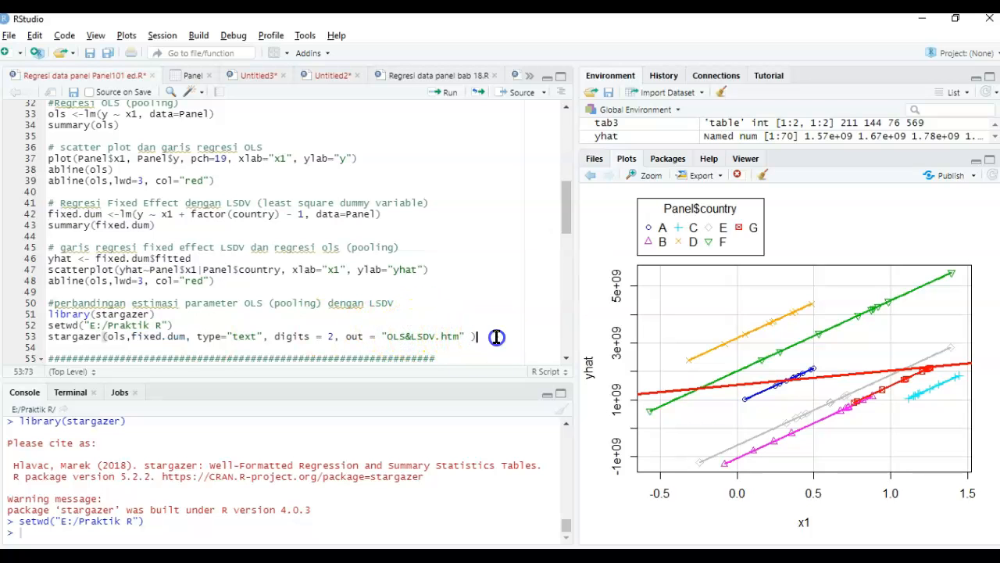
{"action": "key", "text": "ctrl+Return"}
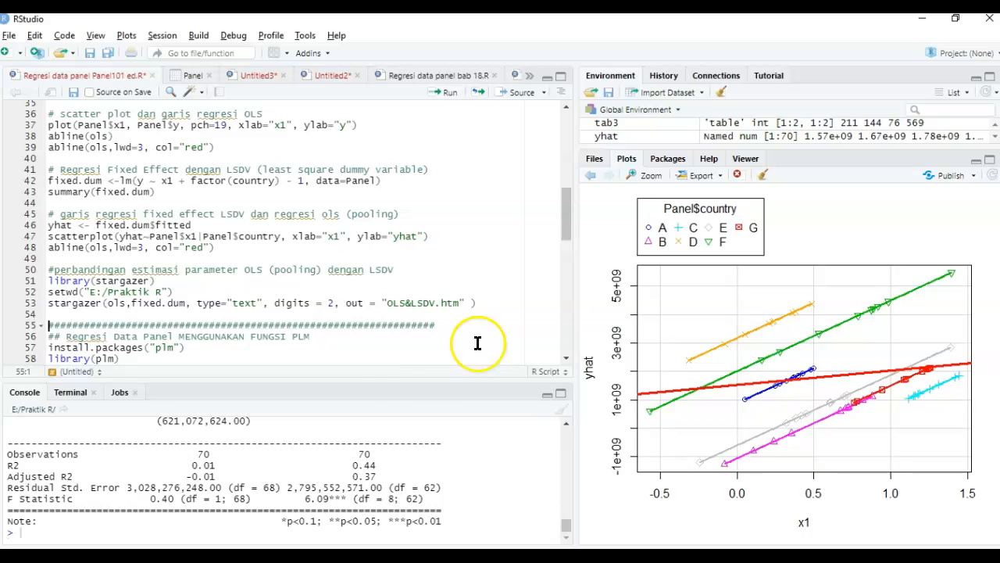
{"action": "left_click_drag", "start_coordinate": [394, 379], "coordinate": [411, 143]}
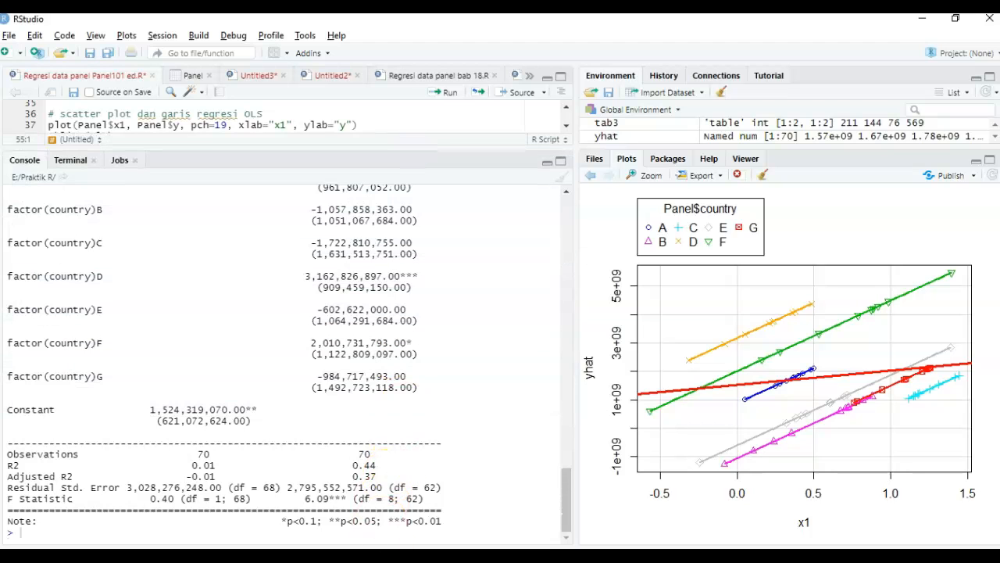
- Switch to File Explorer and open OLS&LSDV.htm from the Praktik R folder on the E: drive in the browser
{"action": "key", "text": "super+e"}
{"action": "scroll", "coordinate": [217, 328], "scroll_direction": "up", "scroll_amount": 3}
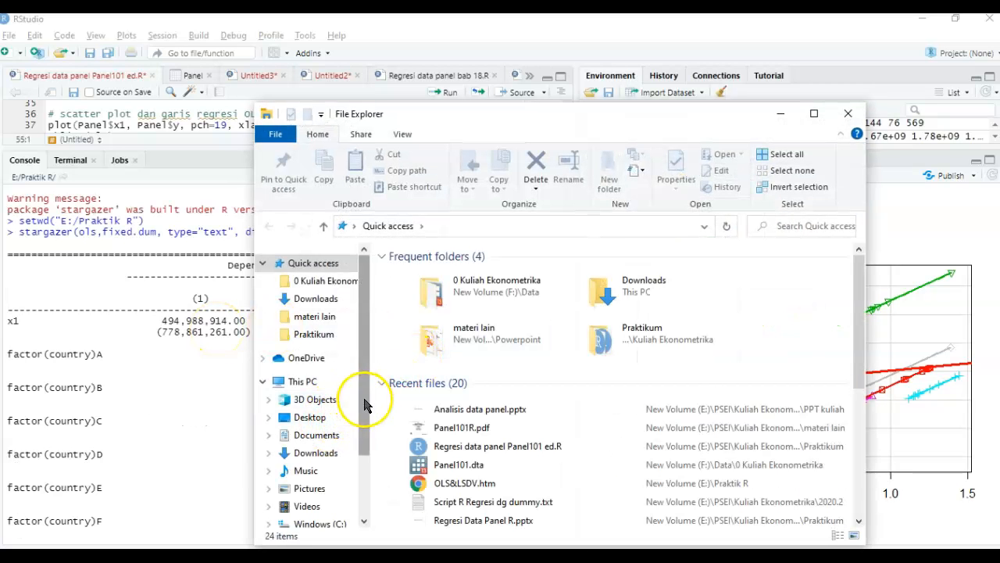
{"action": "left_click_drag", "start_coordinate": [365, 383], "coordinate": [362, 513]}
{"action": "left_click", "coordinate": [333, 463]}
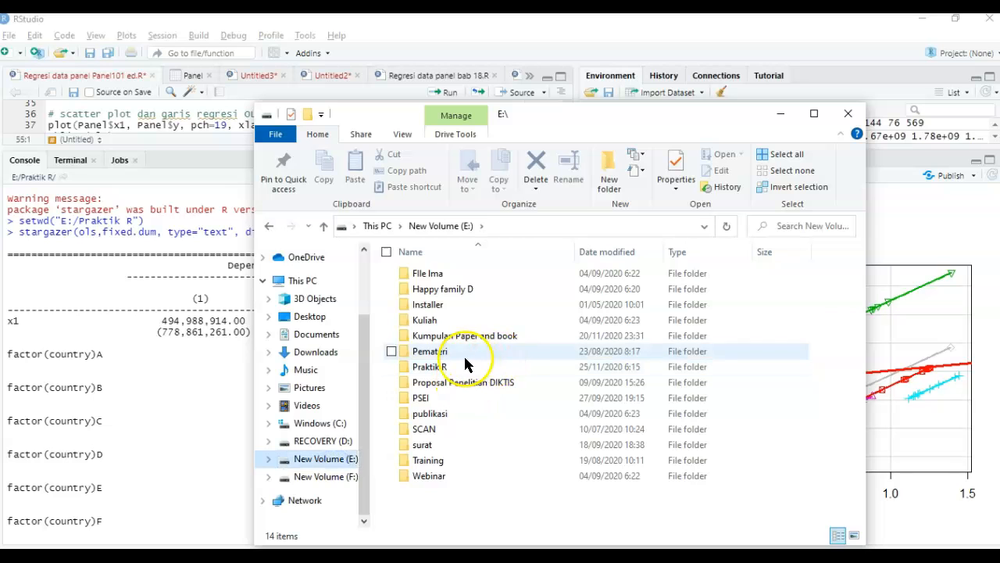
{"action": "double_click", "coordinate": [454, 317]}
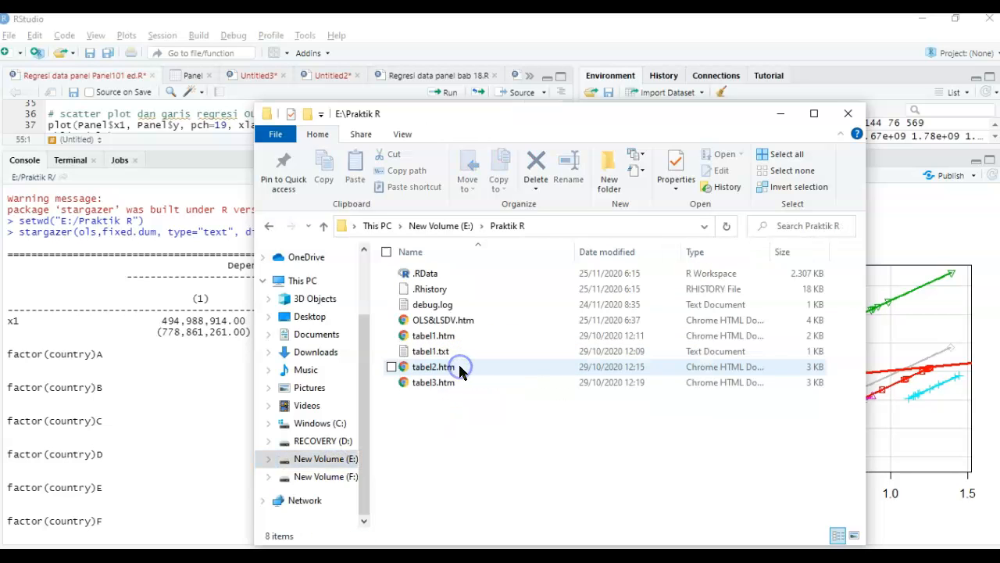
{"action": "double_click", "coordinate": [445, 320]}
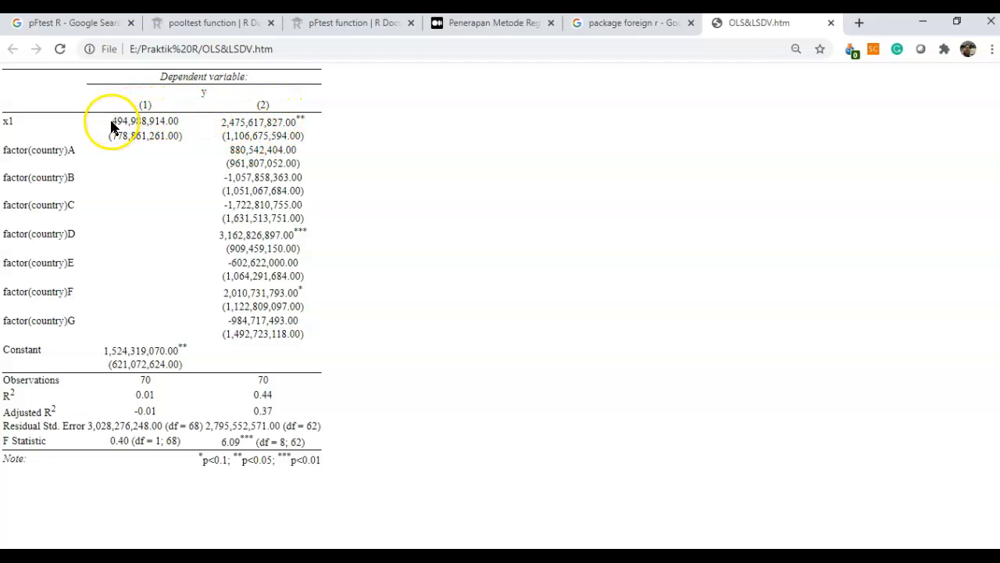
- Compare the x1 coefficients of models (1) and (2) in the exported table
{"action": "left_click_drag", "start_coordinate": [112, 121], "coordinate": [123, 122]}
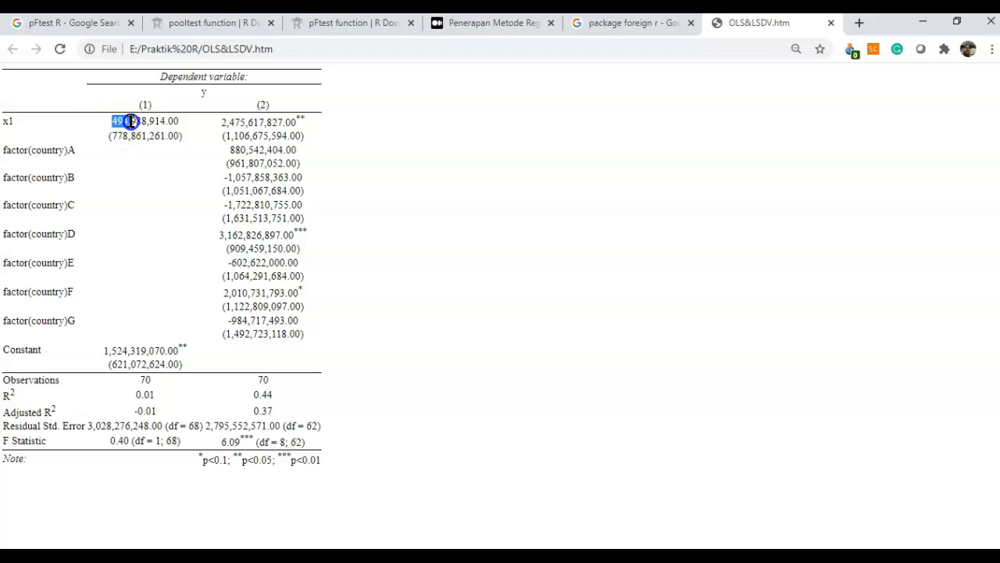
{"action": "left_click", "coordinate": [236, 121]}
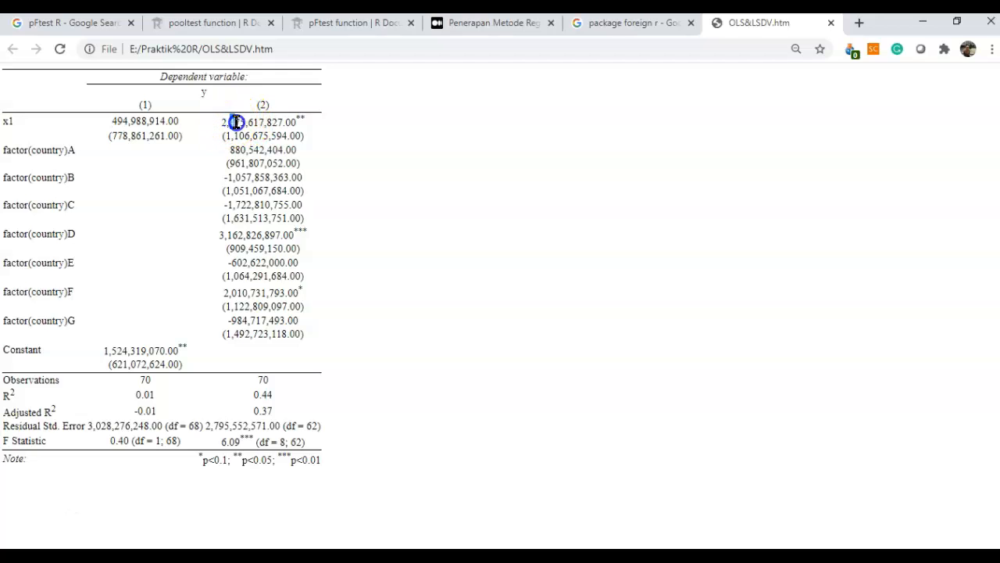
{"action": "left_click_drag", "start_coordinate": [248, 123], "coordinate": [263, 124]}
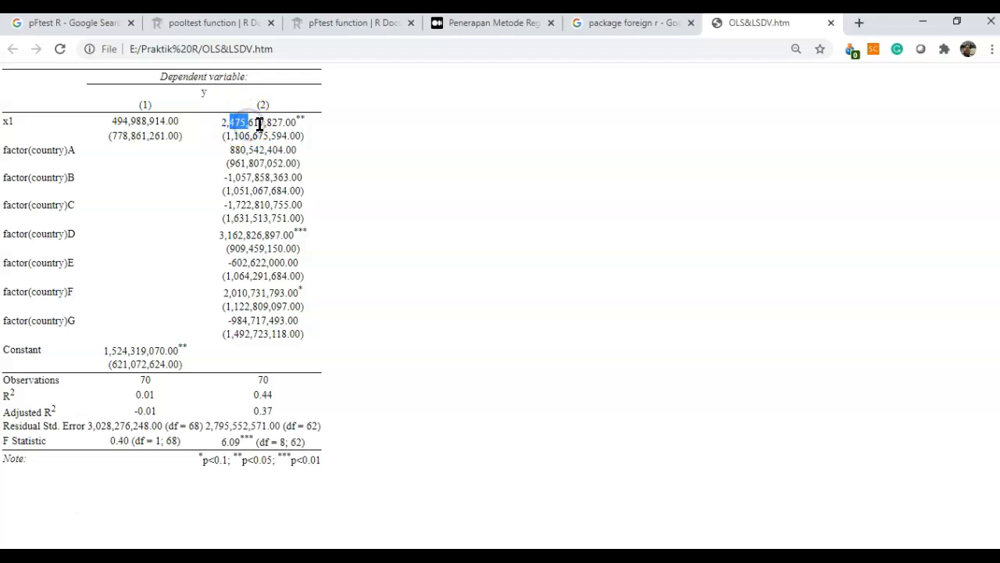
{"action": "double_click", "coordinate": [264, 123]}
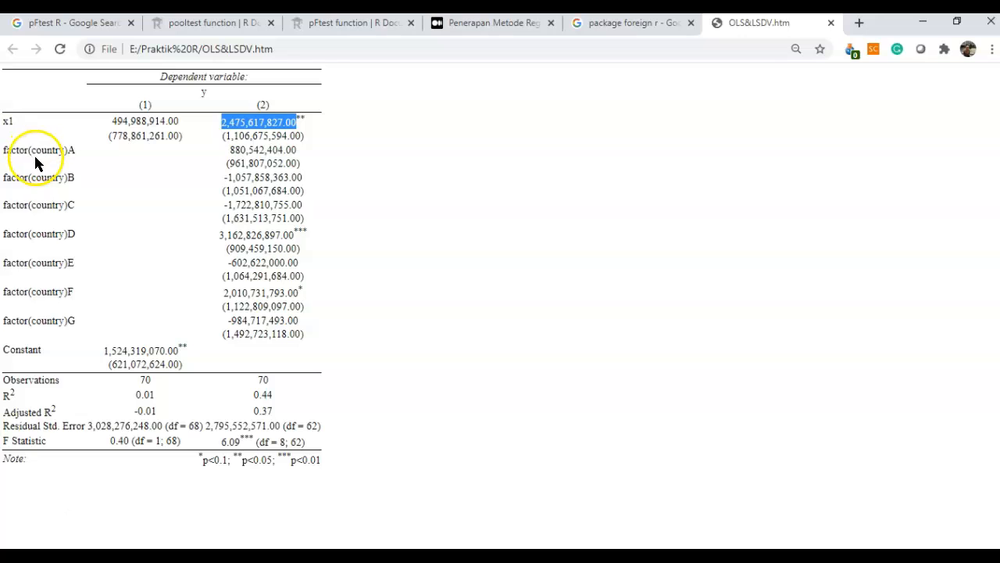
- Examine the country factor rows A to G and the significance stars on model (2)'s x1 coefficient
{"action": "left_click_drag", "start_coordinate": [45, 150], "coordinate": [59, 320]}
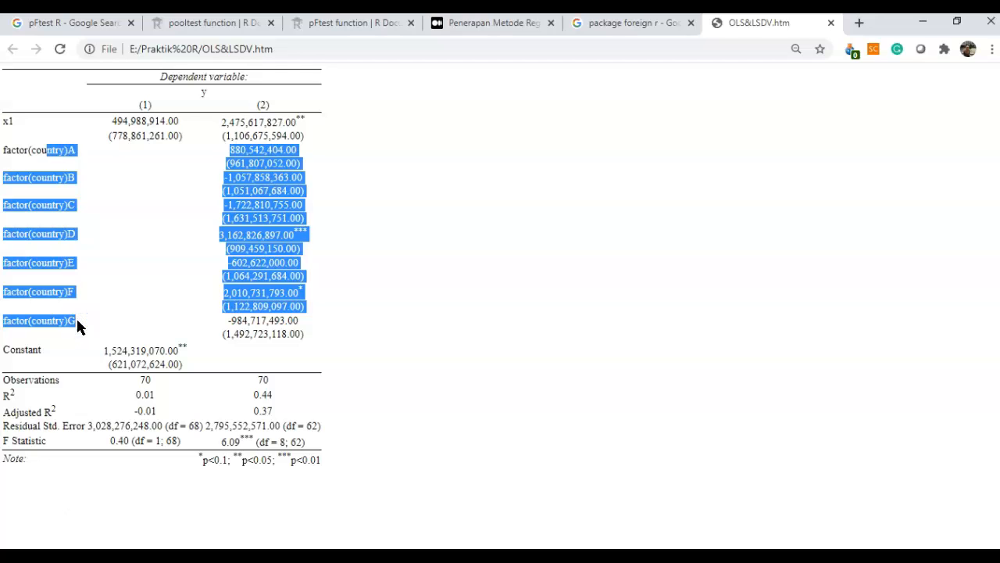
{"action": "left_click", "coordinate": [39, 149]}
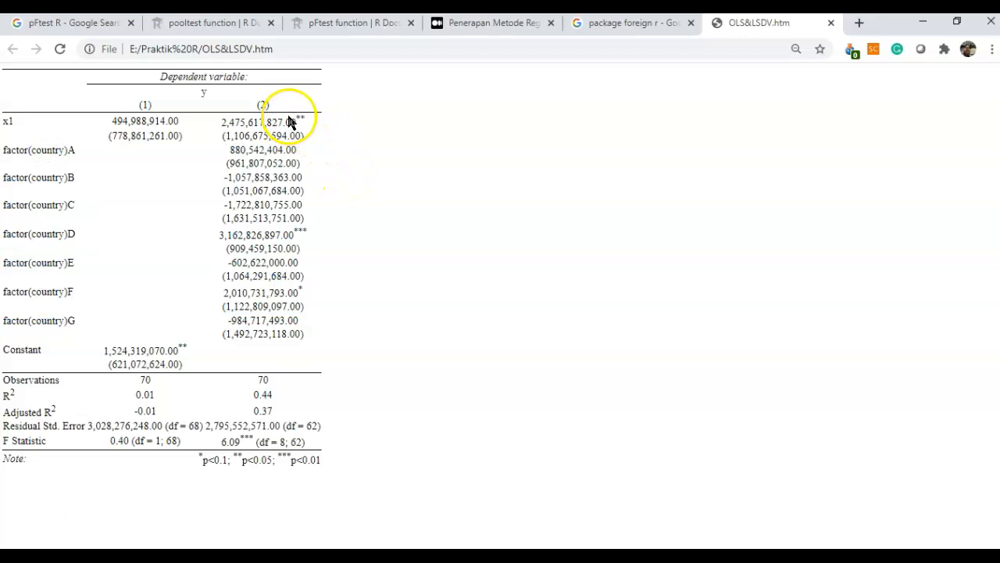
{"action": "left_click_drag", "start_coordinate": [227, 120], "coordinate": [311, 119]}
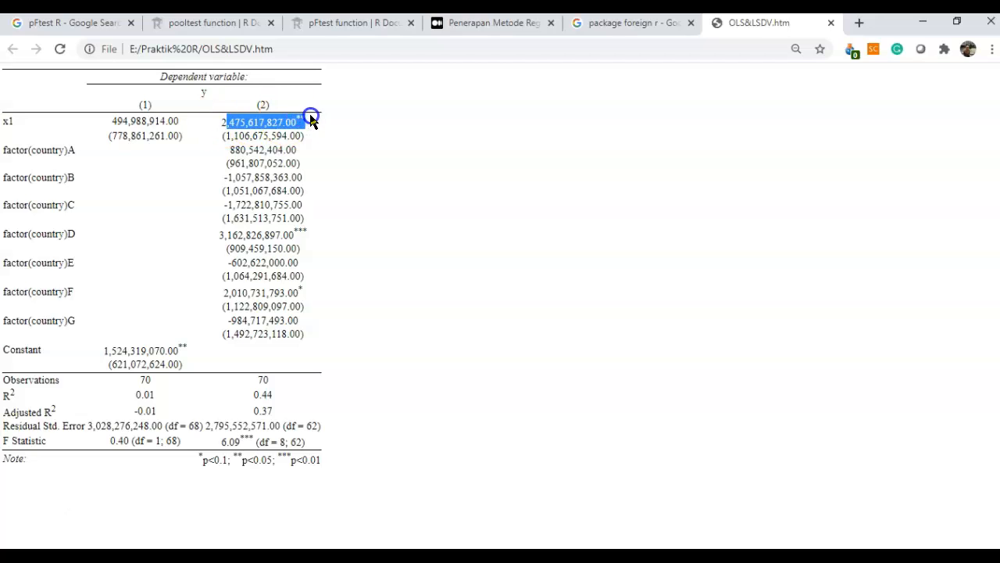
{"action": "double_click", "coordinate": [270, 122]}
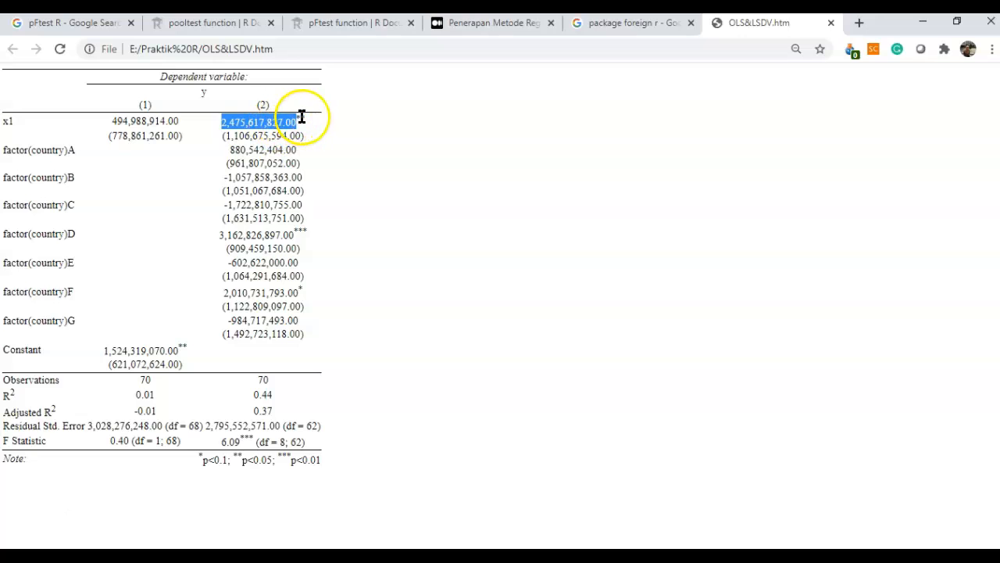
{"action": "left_click_drag", "start_coordinate": [308, 117], "coordinate": [302, 117]}
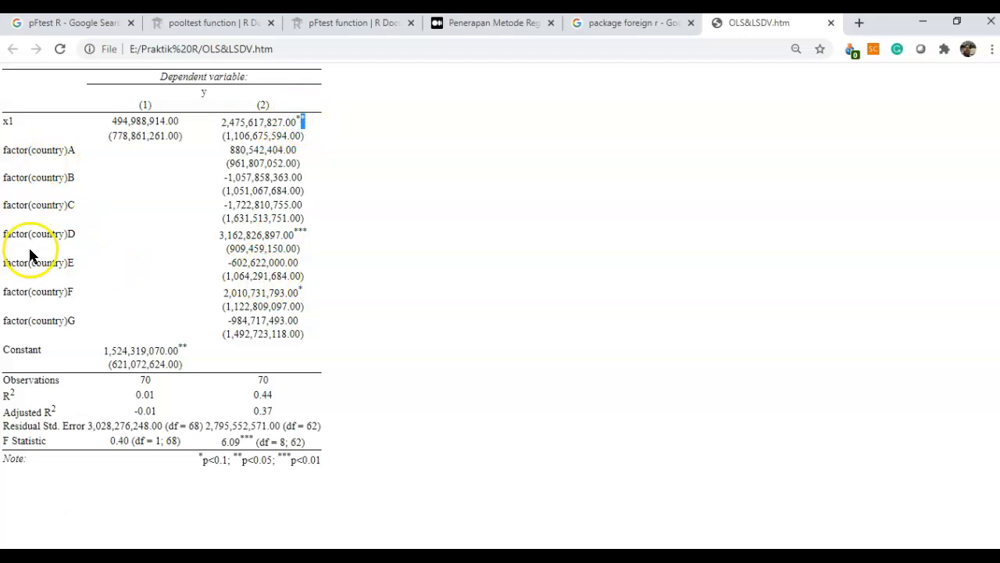
- Switch back to RStudio and enlarge the script editor to show the plm panel regression section
{"action": "key", "text": "alt+Tab"}
{"action": "key", "text": "alt+Tab"}
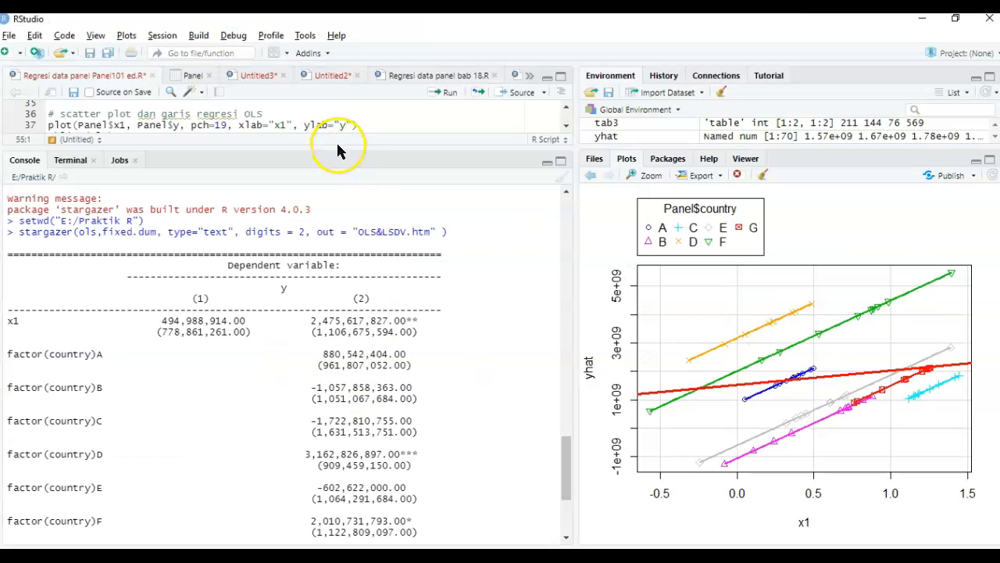
{"action": "left_click_drag", "start_coordinate": [337, 150], "coordinate": [328, 403]}
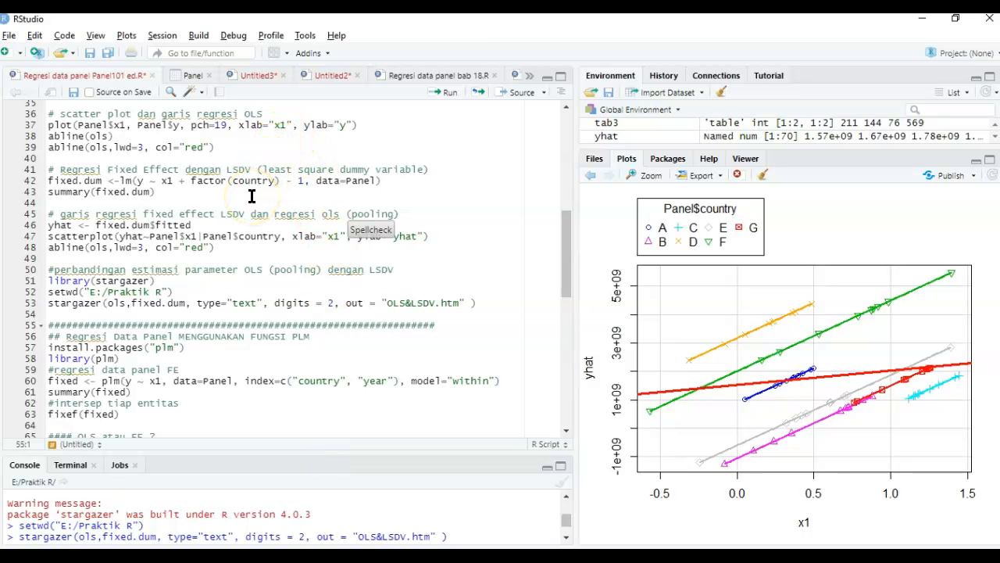
{"action": "left_click", "coordinate": [215, 290]}
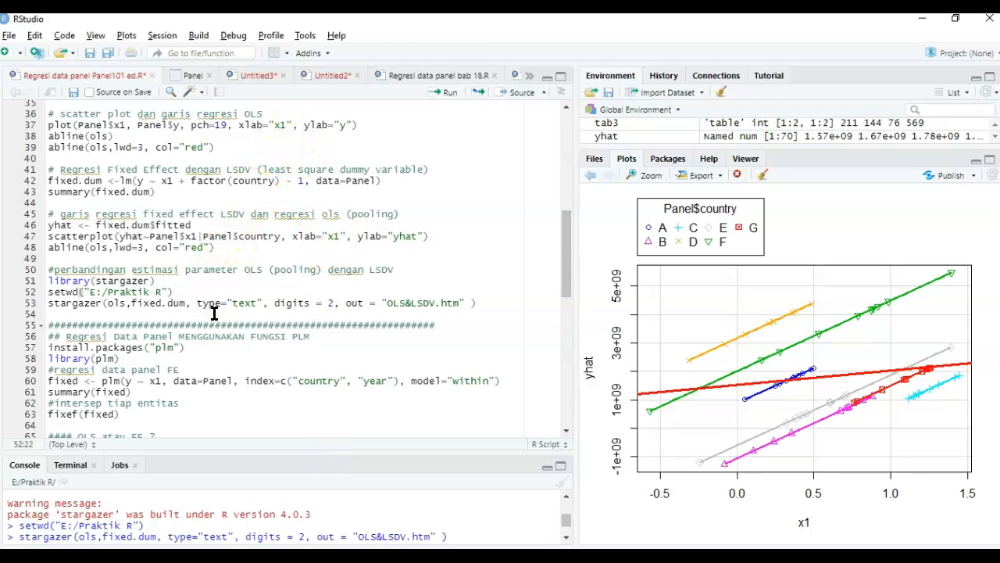
{"action": "scroll", "coordinate": [215, 306], "scroll_direction": "down", "scroll_amount": 1}
{"action": "scroll", "coordinate": [217, 301], "scroll_direction": "down", "scroll_amount": 2}
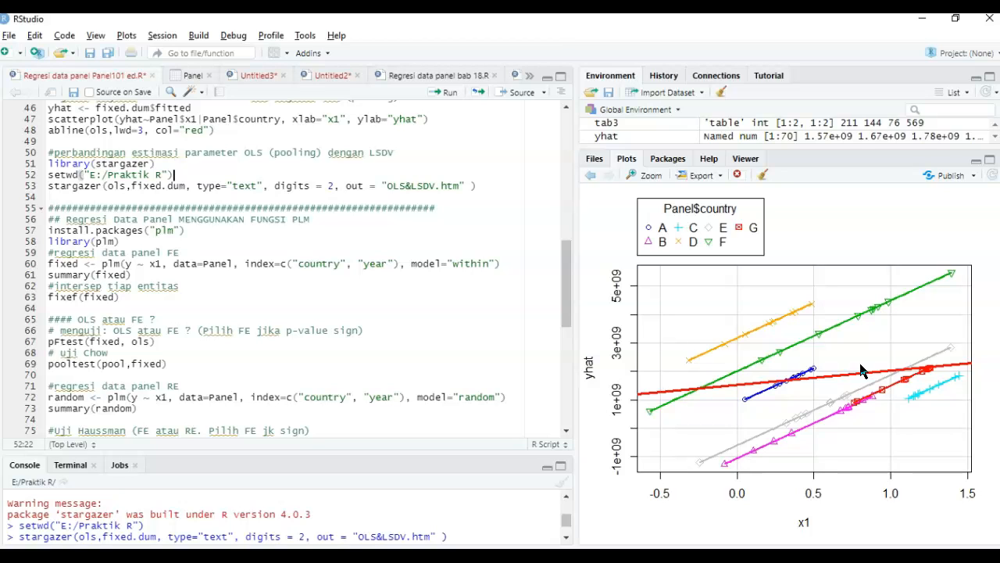
- Load the plm package from the script section on panel regression with the plm function
{"action": "left_click", "coordinate": [162, 222]}
{"action": "key", "text": "Down"}
{"action": "key", "text": "Down"}
{"action": "key", "text": "Down"}
{"action": "left_click_drag", "start_coordinate": [293, 219], "coordinate": [310, 218]}
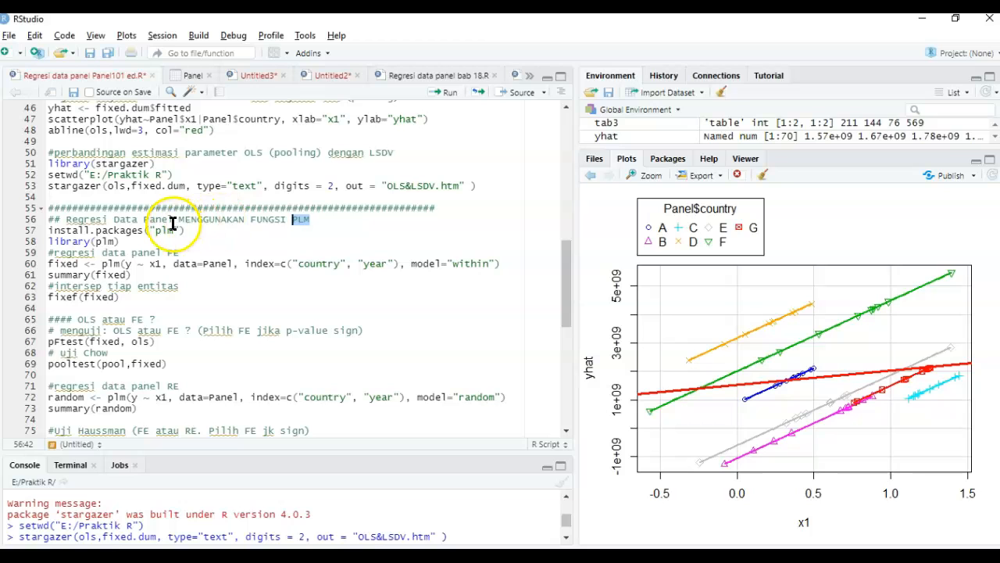
{"action": "double_click", "coordinate": [117, 230]}
{"action": "left_click", "coordinate": [192, 230]}
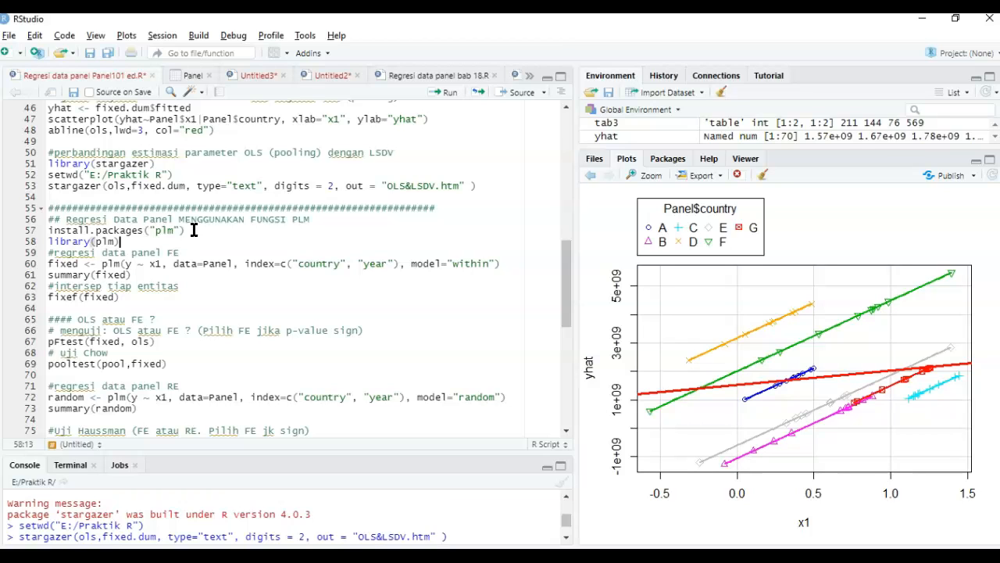
{"action": "key", "text": "ctrl+Return"}
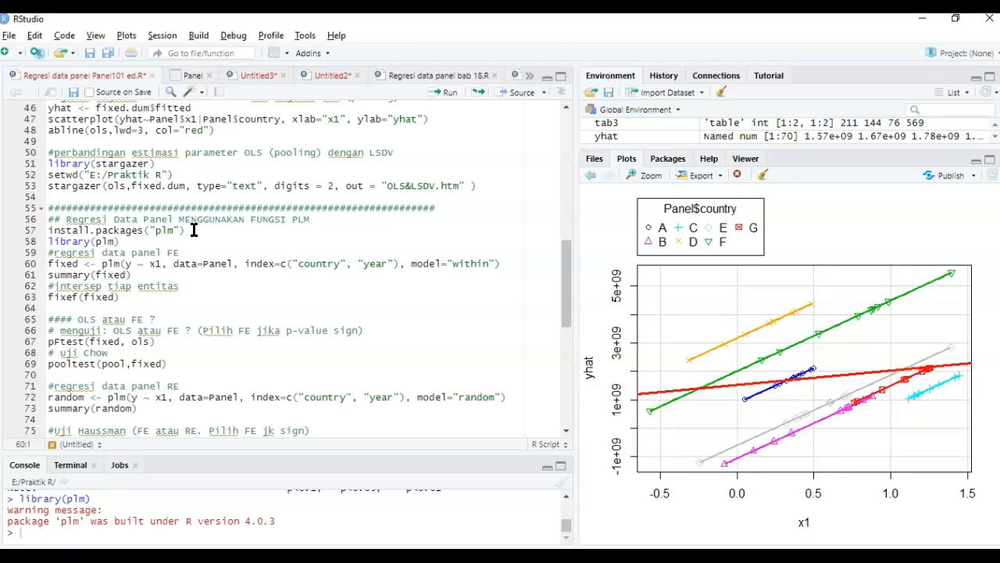
- Review the formula, data, country and year index, and "within" model in the fixed effects plm call, comparing it with the random effects section
{"action": "double_click", "coordinate": [68, 263]}
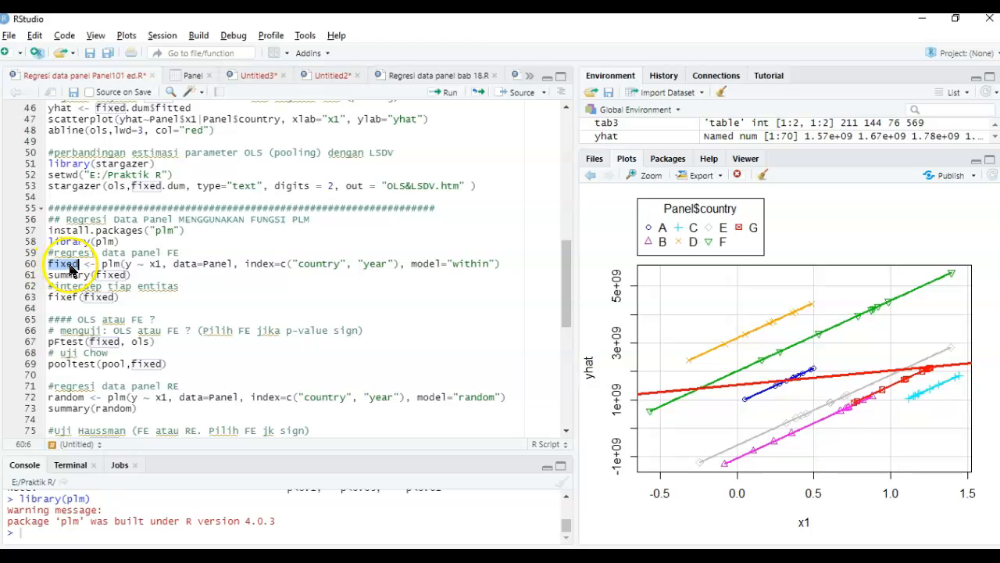
{"action": "left_click", "coordinate": [104, 264]}
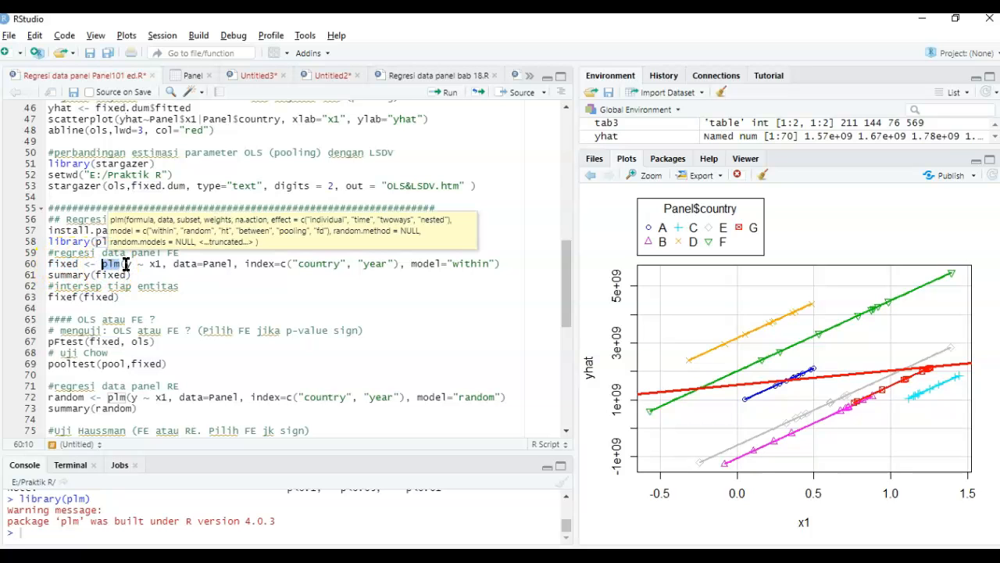
{"action": "left_click", "coordinate": [124, 264]}
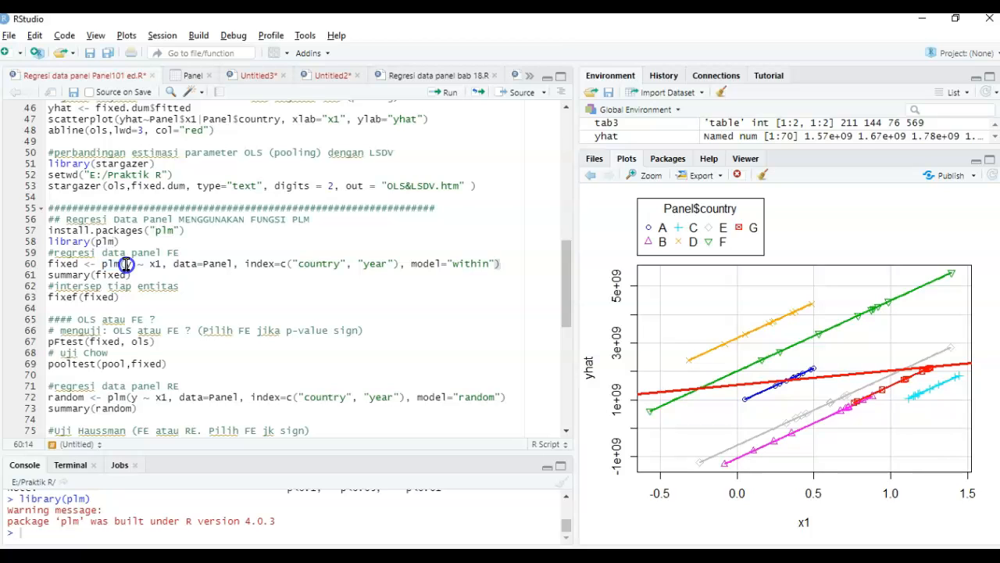
{"action": "left_click", "coordinate": [136, 264]}
{"action": "double_click", "coordinate": [216, 264]}
{"action": "left_click", "coordinate": [245, 263]}
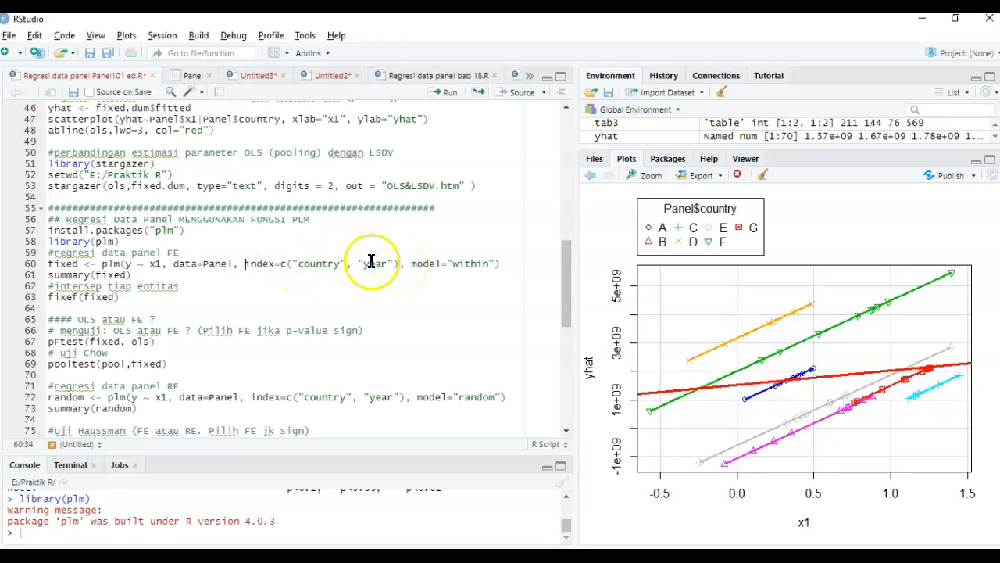
{"action": "double_click", "coordinate": [311, 263]}
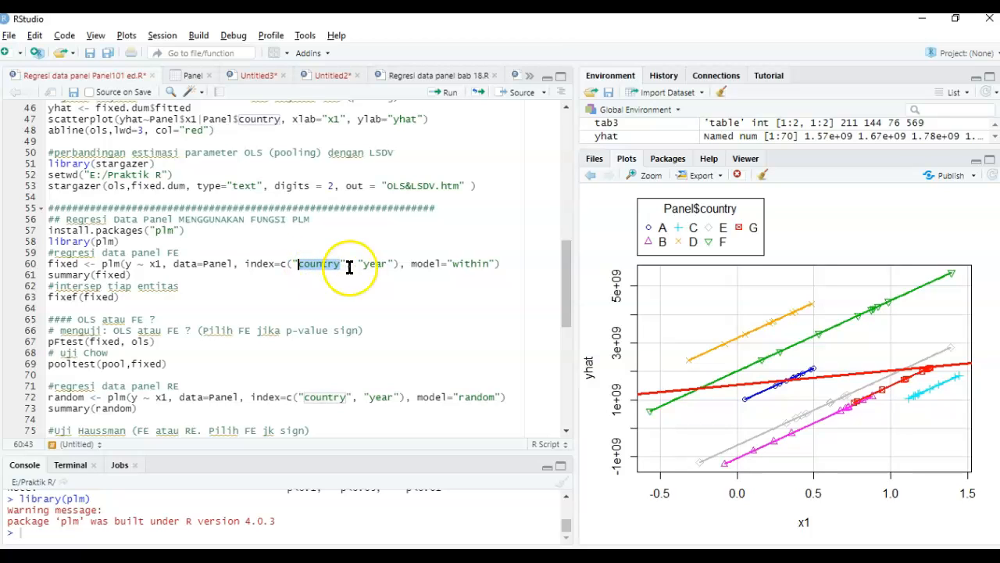
{"action": "double_click", "coordinate": [374, 263]}
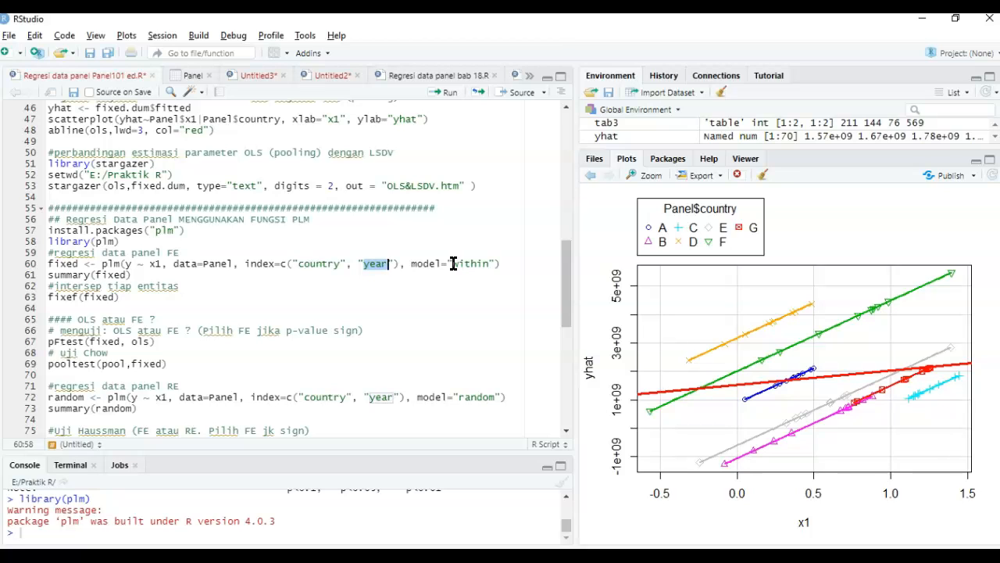
{"action": "left_click_drag", "start_coordinate": [453, 263], "coordinate": [491, 263]}
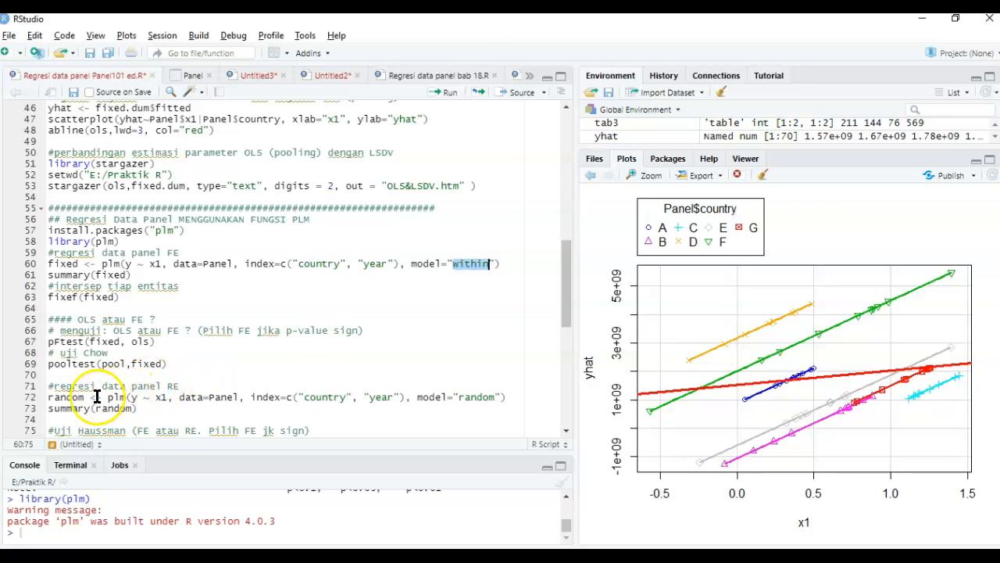
{"action": "left_click", "coordinate": [21, 408]}
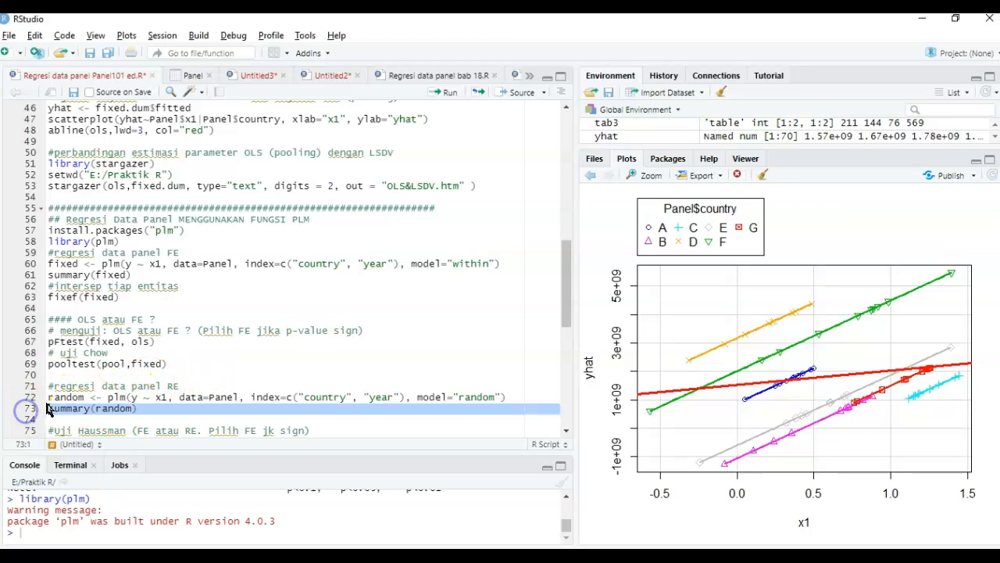
{"action": "double_click", "coordinate": [170, 384]}
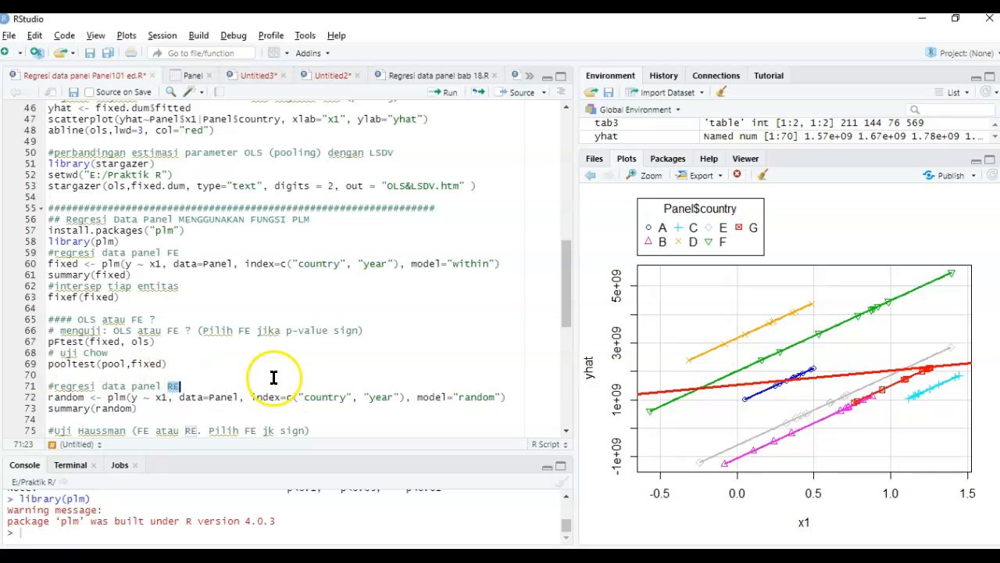
- Compare the model options in the plm calls: "random", "pooling" in the Breusch Pagan section, and "within" for fixed effects
{"action": "double_click", "coordinate": [472, 396]}
{"action": "left_click_drag", "start_coordinate": [568, 288], "coordinate": [568, 347]}
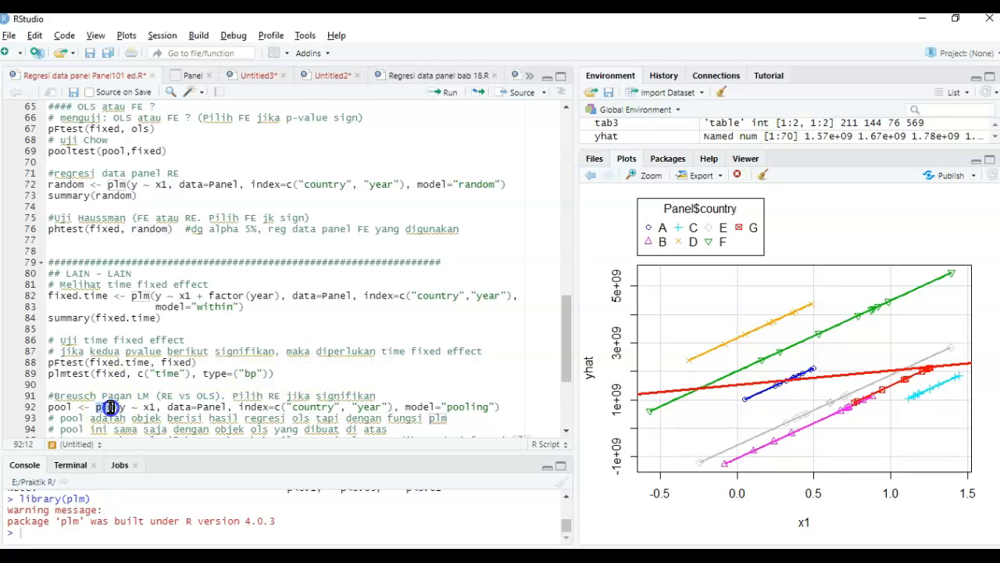
{"action": "triple_click", "coordinate": [110, 408]}
{"action": "double_click", "coordinate": [110, 407]}
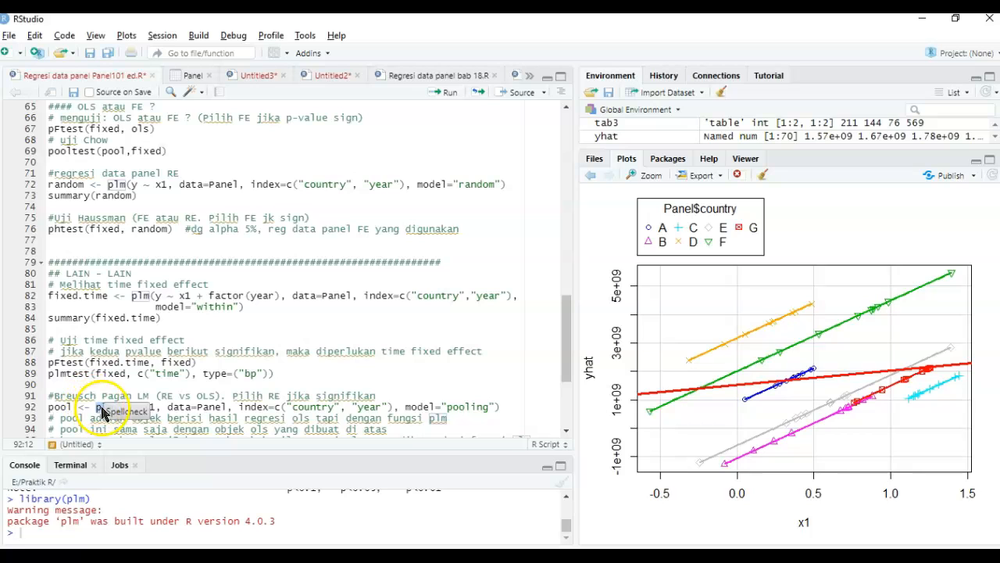
{"action": "double_click", "coordinate": [466, 407]}
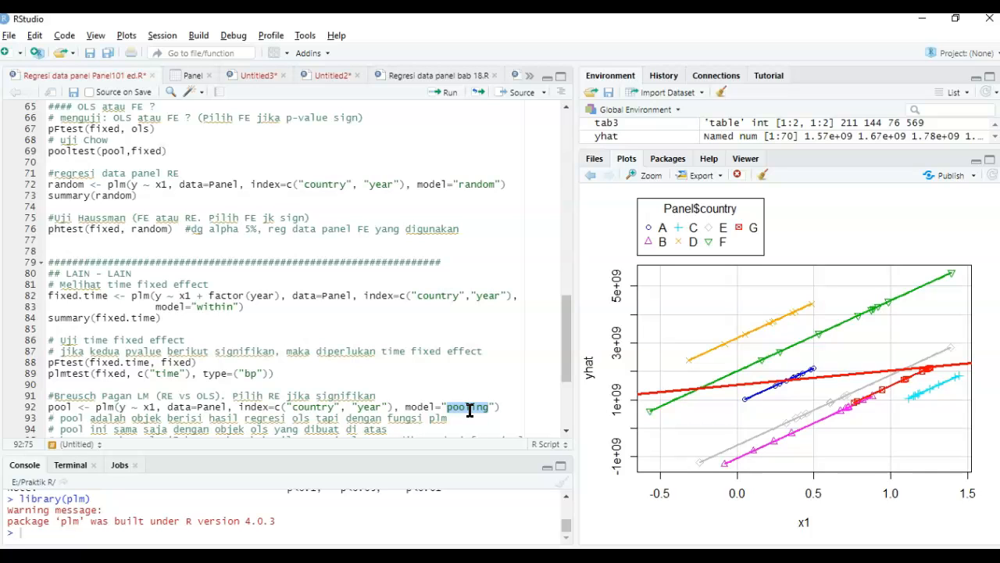
{"action": "left_click_drag", "start_coordinate": [501, 407], "coordinate": [91, 408]}
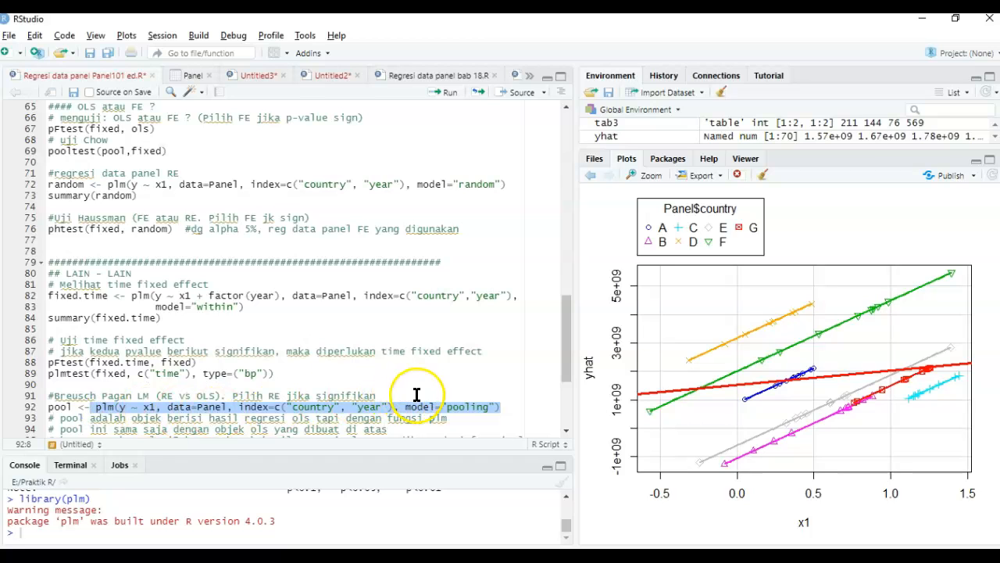
{"action": "double_click", "coordinate": [459, 408]}
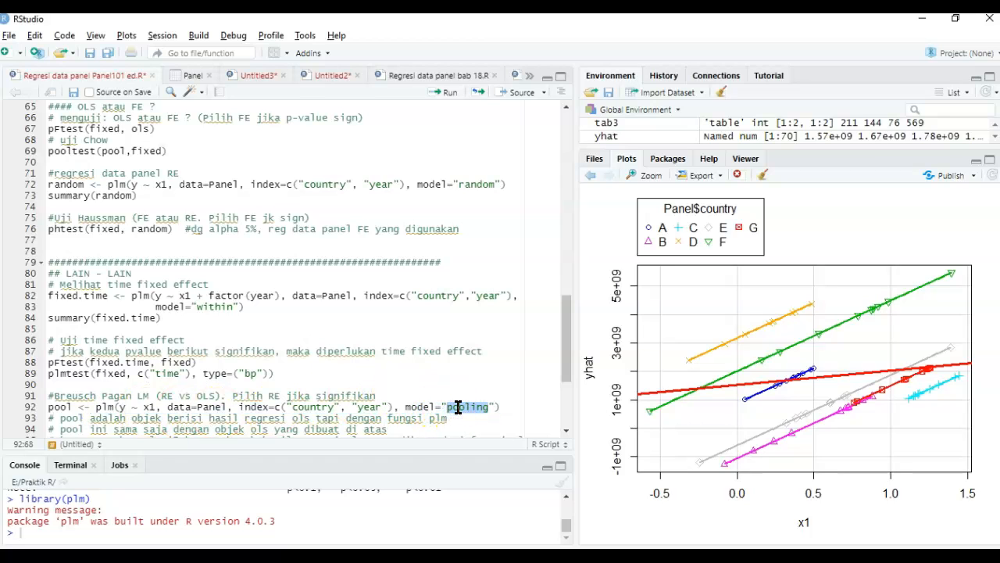
{"action": "double_click", "coordinate": [489, 183]}
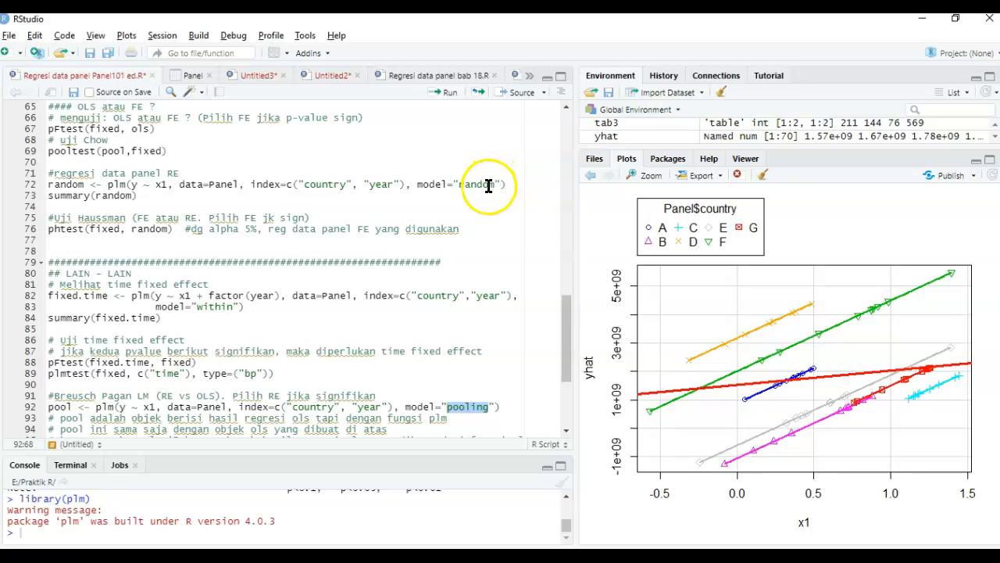
{"action": "scroll", "coordinate": [488, 185], "scroll_direction": "up", "scroll_amount": 1}
{"action": "scroll", "coordinate": [488, 185], "scroll_direction": "up", "scroll_amount": 4}
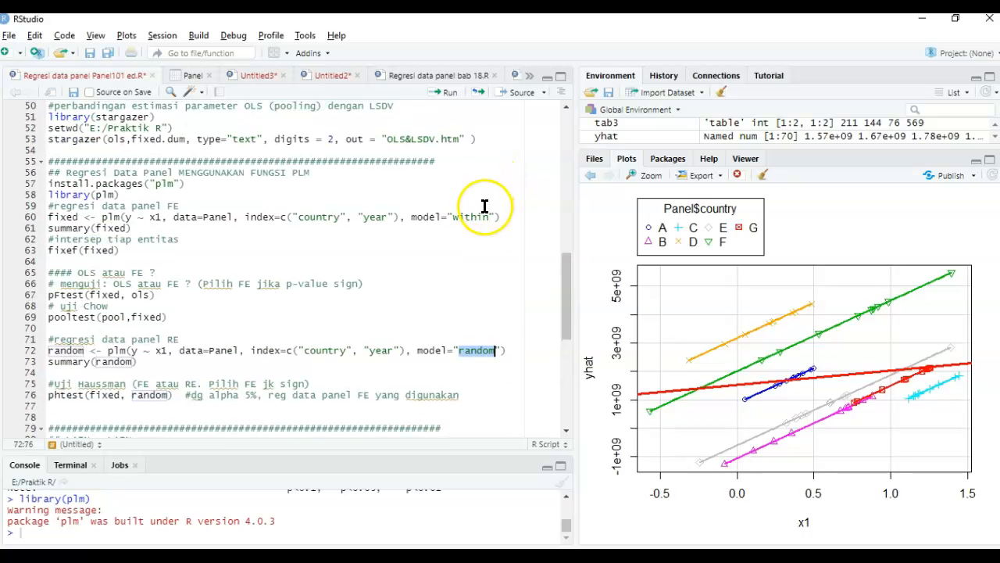
{"action": "double_click", "coordinate": [485, 217]}
{"action": "scroll", "coordinate": [165, 205], "scroll_direction": "up", "scroll_amount": 1}
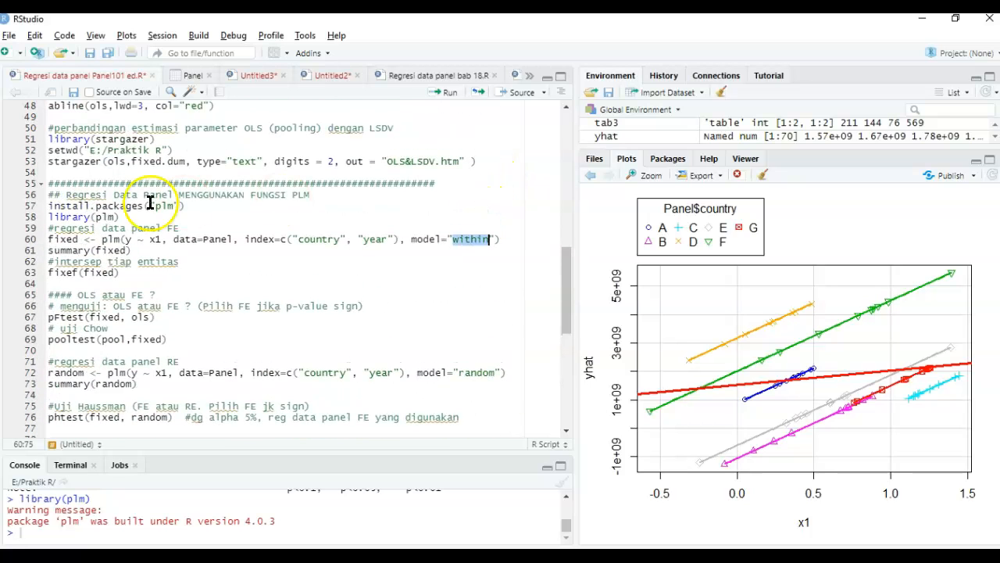
- Run the plm fixed effects regression of y on x1 with the "within" model, and print its summary
{"action": "double_click", "coordinate": [74, 237]}
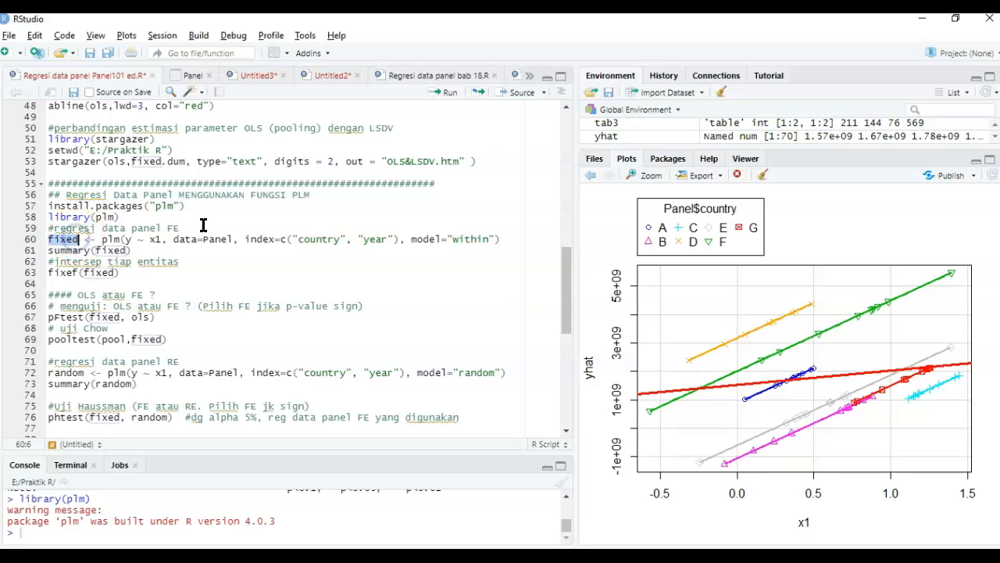
{"action": "left_click", "coordinate": [508, 245]}
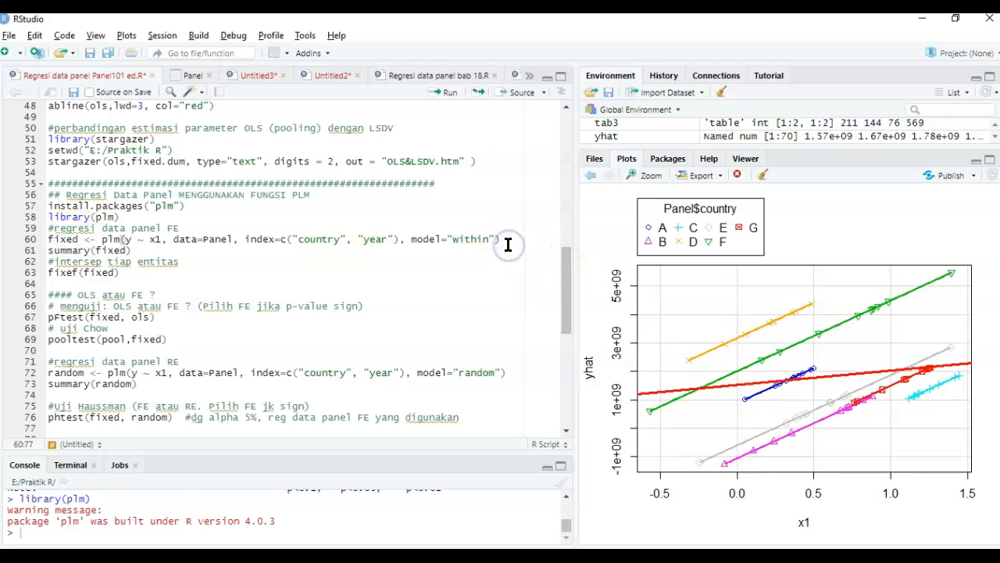
{"action": "key", "text": "ctrl+Return"}
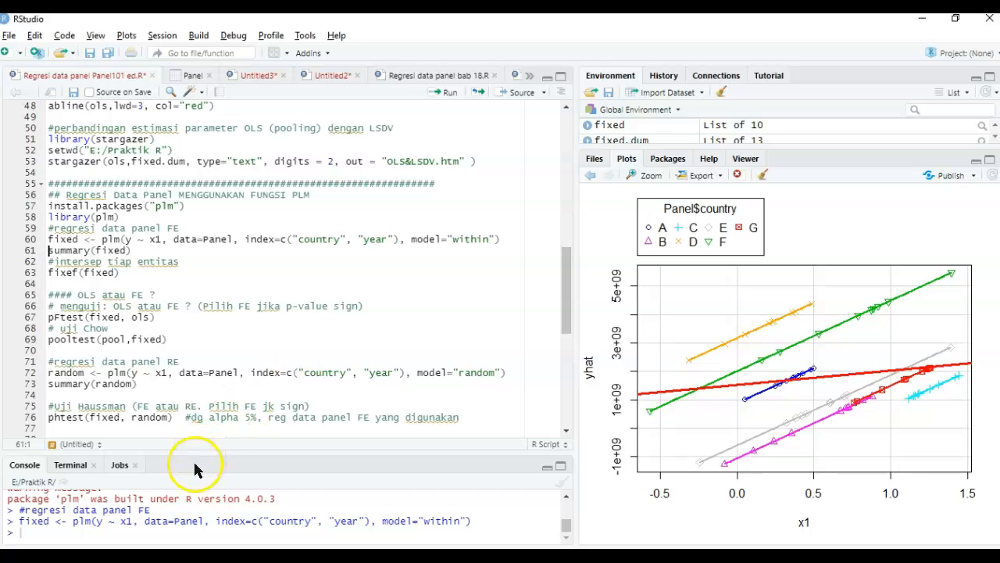
{"action": "key", "text": "ctrl+Return"}
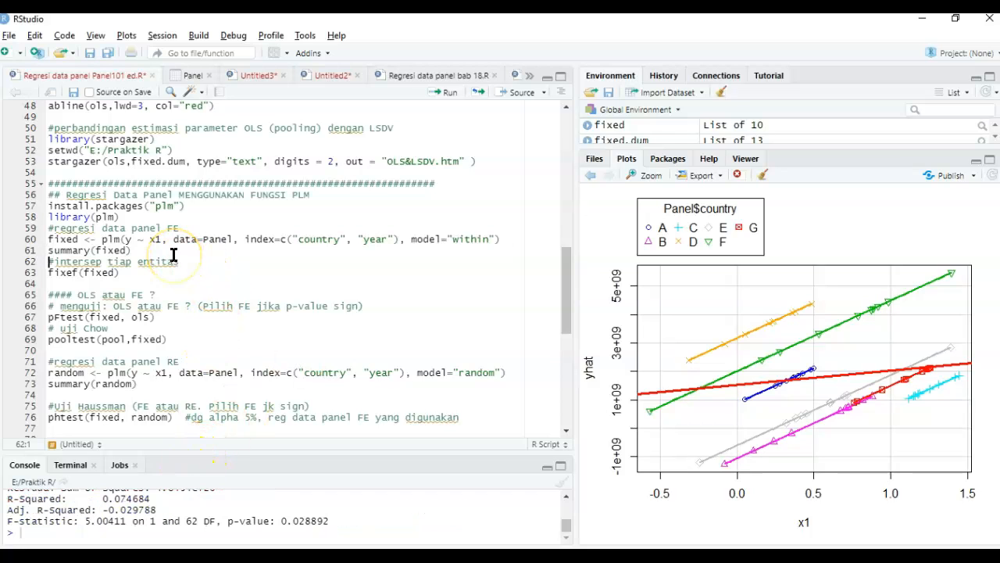
- Enlarge the console and examine the fixed effects summary's panel dimensions, x1 estimate and significance, R-squared and F-statistic p-value
{"action": "left_click_drag", "start_coordinate": [311, 451], "coordinate": [339, 226]}
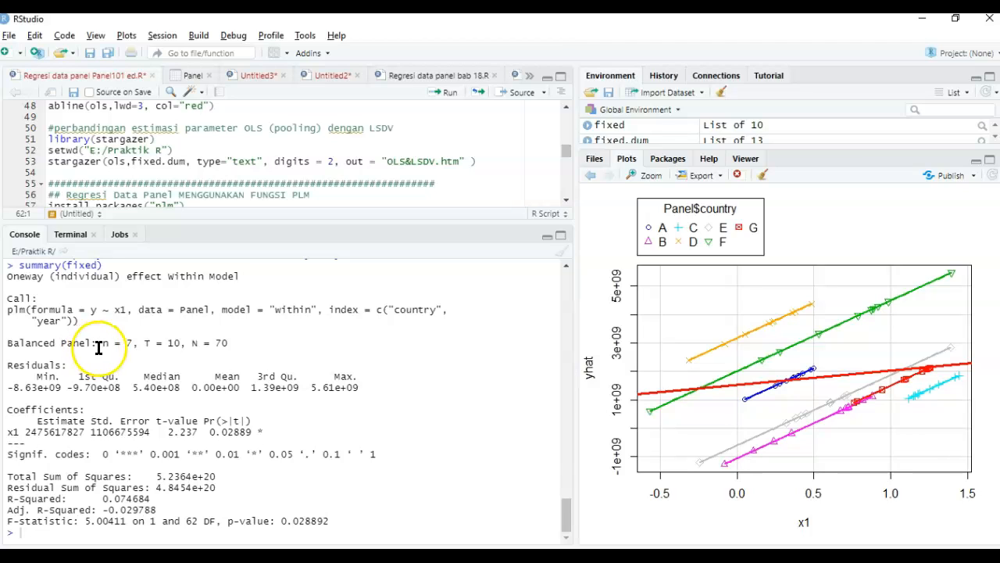
{"action": "left_click_drag", "start_coordinate": [103, 342], "coordinate": [237, 342]}
{"action": "left_click", "coordinate": [199, 342]}
{"action": "left_click", "coordinate": [107, 344]}
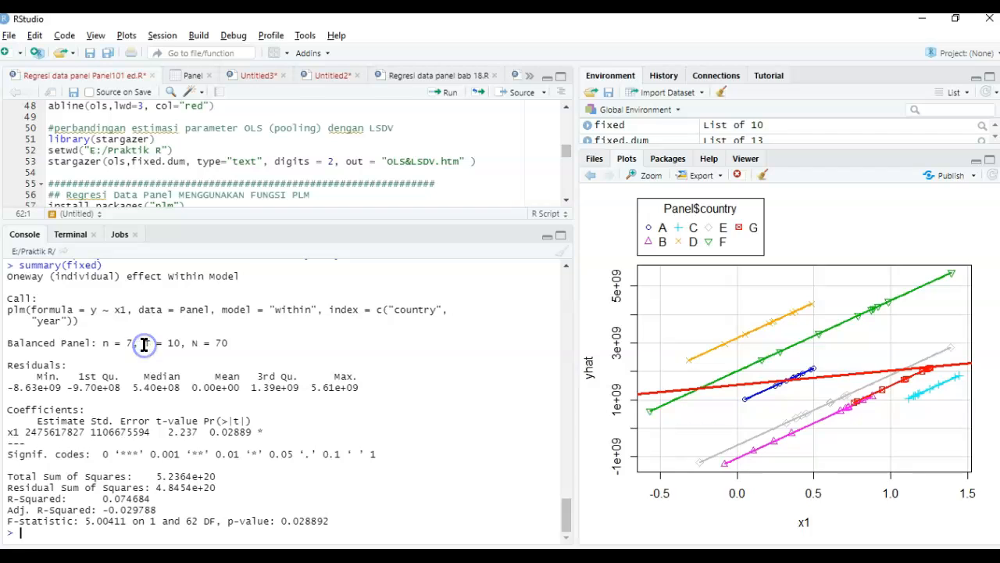
{"action": "left_click", "coordinate": [31, 414]}
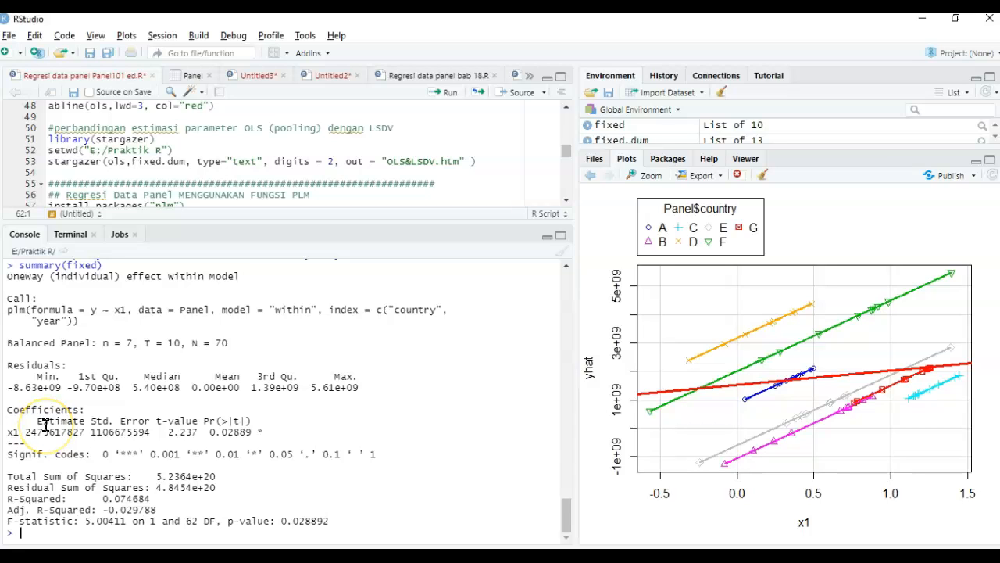
{"action": "left_click", "coordinate": [23, 435]}
{"action": "left_click_drag", "start_coordinate": [24, 433], "coordinate": [68, 433]}
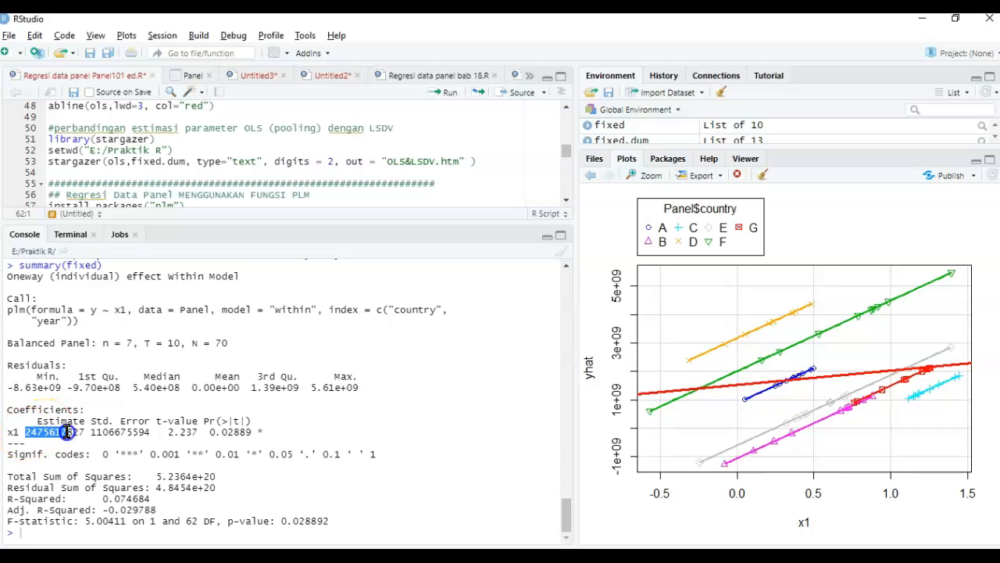
{"action": "left_click", "coordinate": [260, 434]}
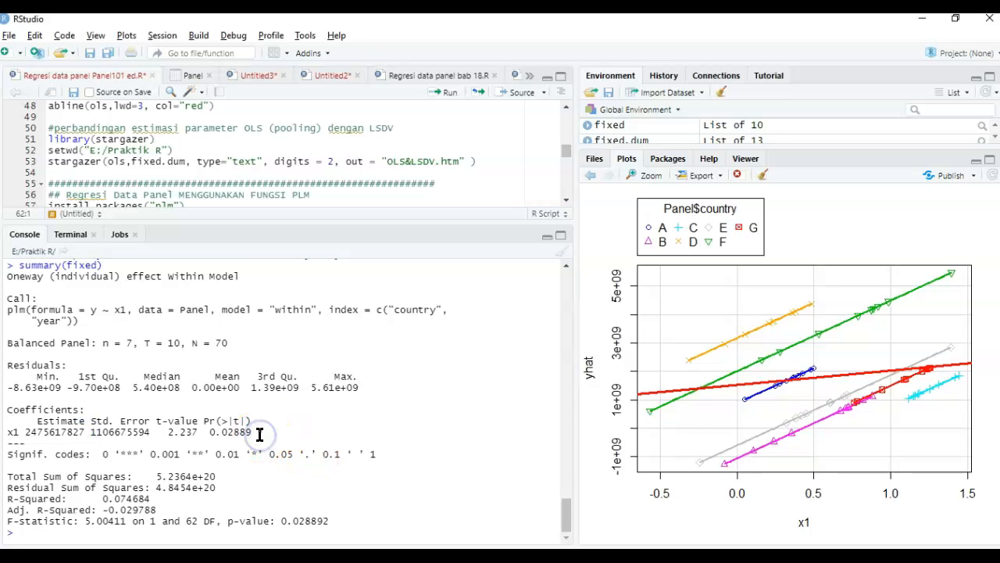
{"action": "left_click", "coordinate": [138, 487]}
{"action": "left_click", "coordinate": [320, 521]}
{"action": "left_click", "coordinate": [385, 246]}
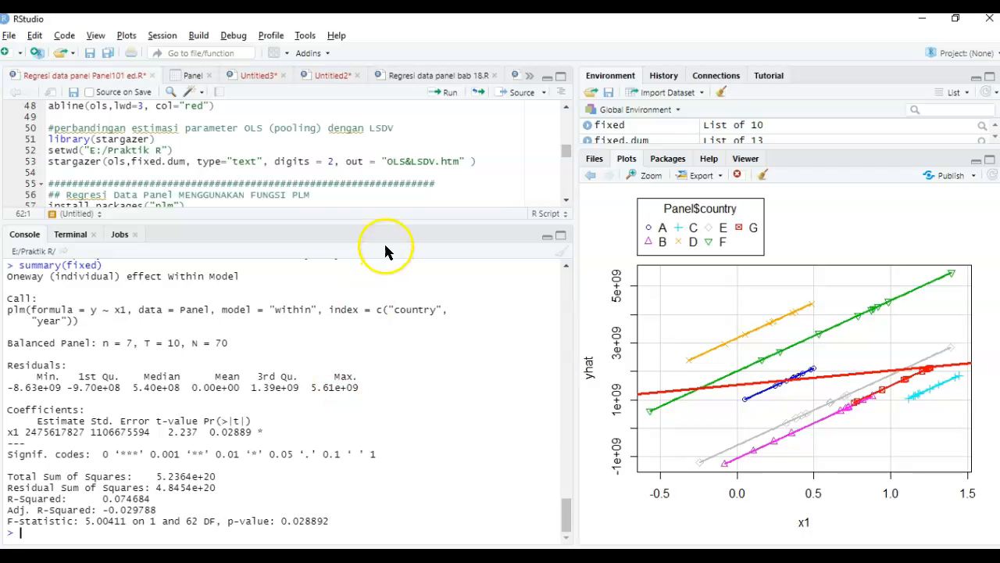
- Enlarge the script editor again and run fixef(fixed) to get the intercept of each country
{"action": "left_click_drag", "start_coordinate": [364, 222], "coordinate": [361, 414]}
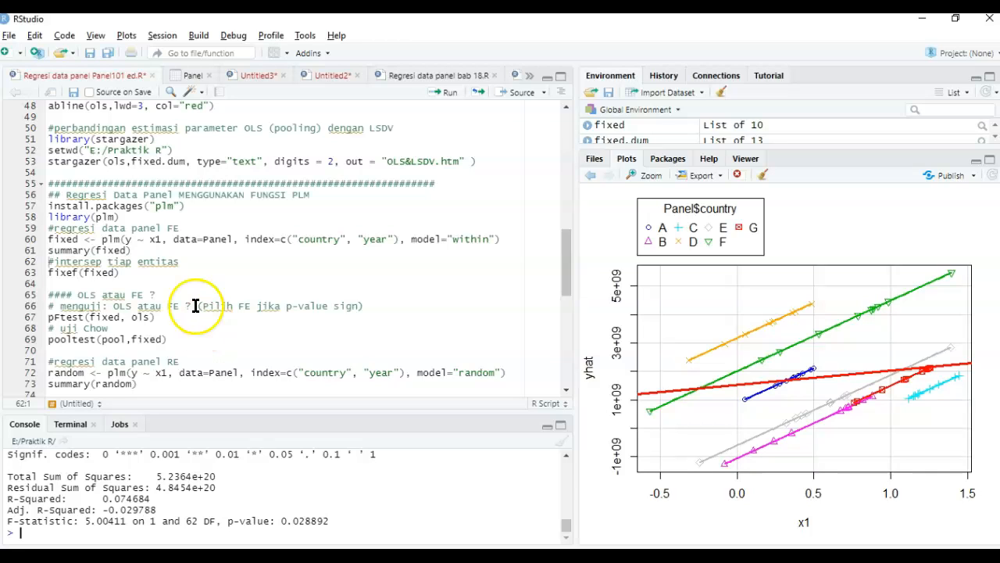
{"action": "double_click", "coordinate": [138, 249]}
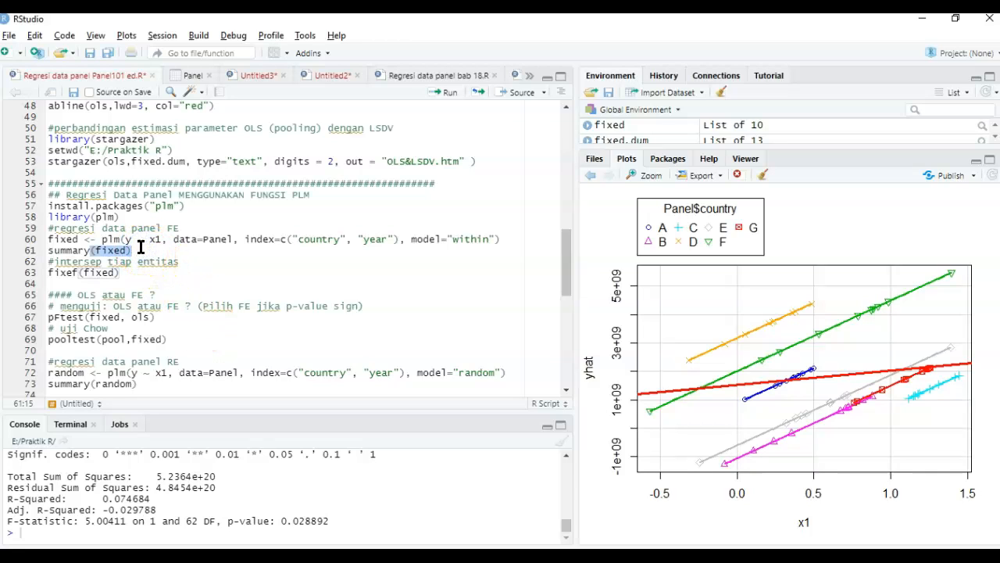
{"action": "left_click", "coordinate": [147, 273]}
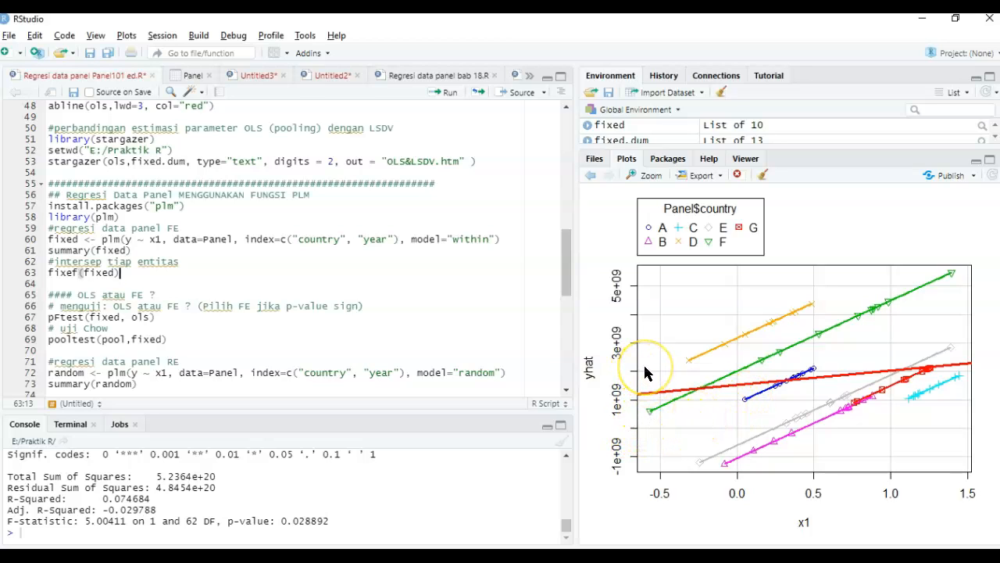
{"action": "left_click", "coordinate": [100, 264]}
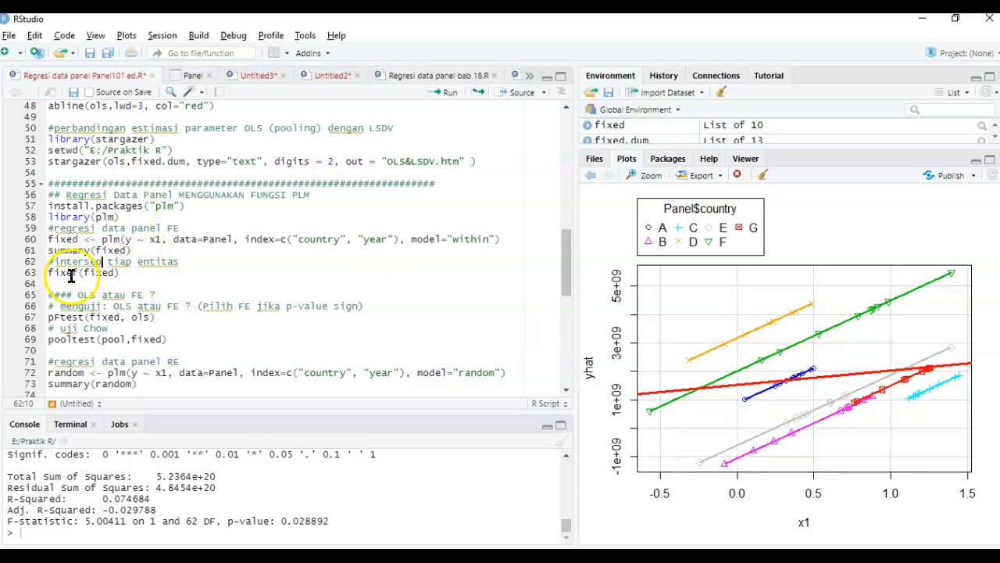
{"action": "left_click", "coordinate": [77, 272]}
{"action": "left_click", "coordinate": [49, 272], "text": "shift"}
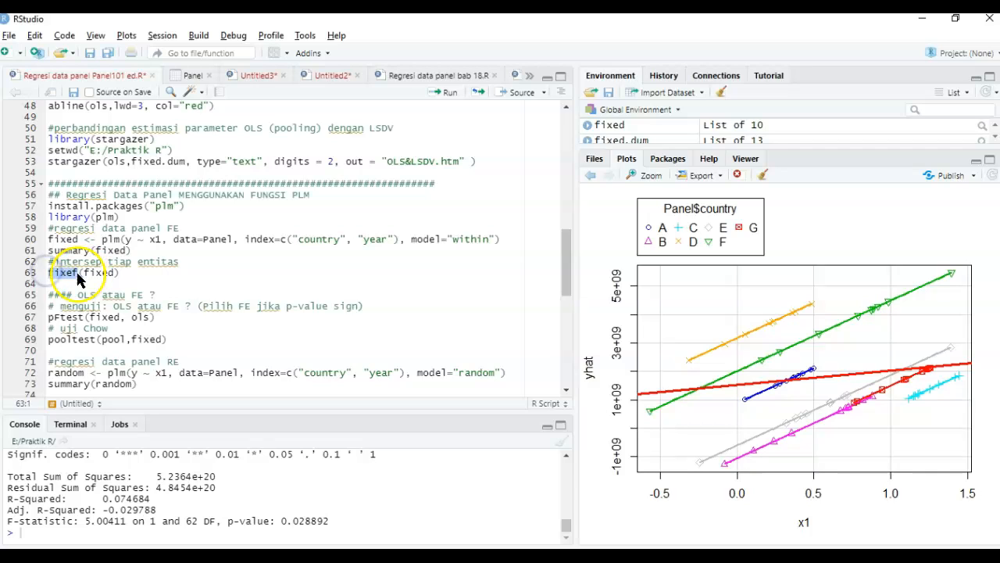
{"action": "double_click", "coordinate": [96, 272]}
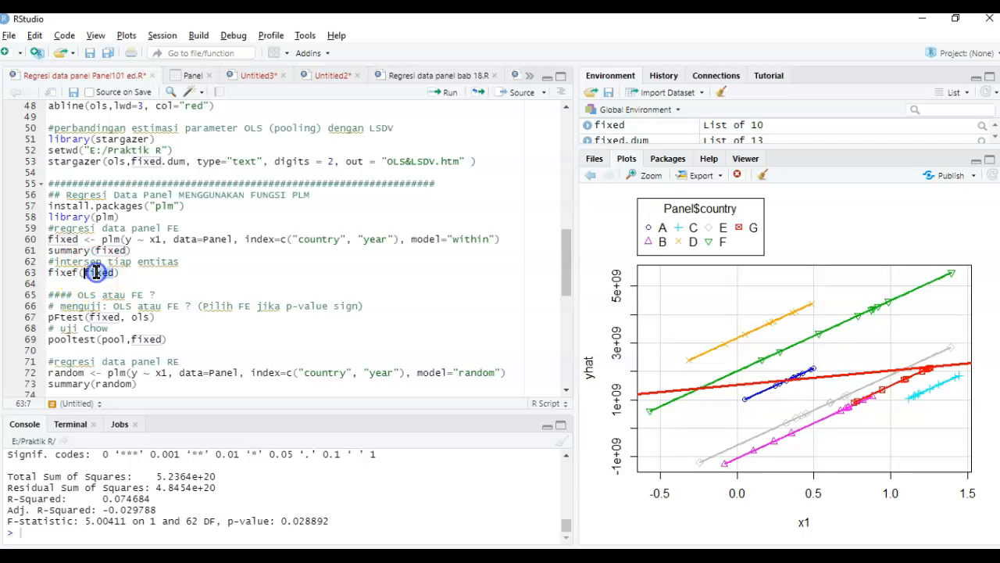
{"action": "double_click", "coordinate": [70, 238]}
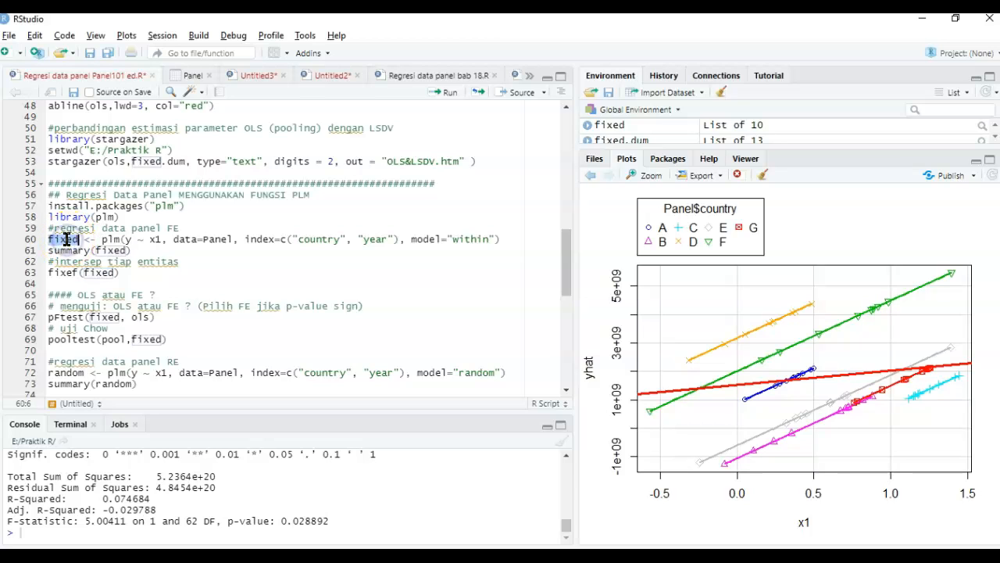
{"action": "left_click", "coordinate": [130, 272]}
{"action": "key", "text": "ctrl+Return"}
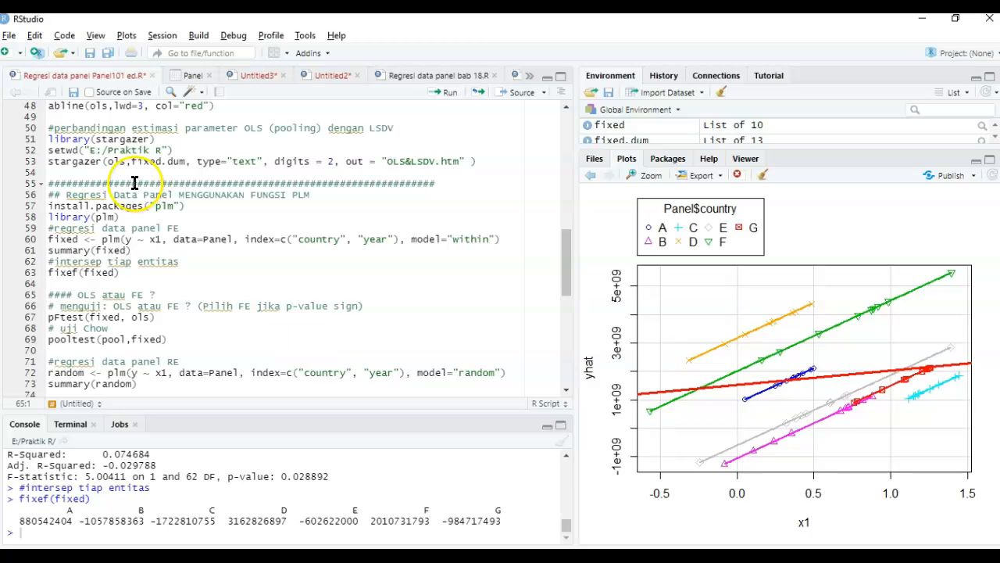
- Switch to the Analisis data panel.pptx presentation in PowerPoint and review the "Pemilihan model" slide's Chow test for CE versus FE
{"action": "left_click", "coordinate": [184, 291]}
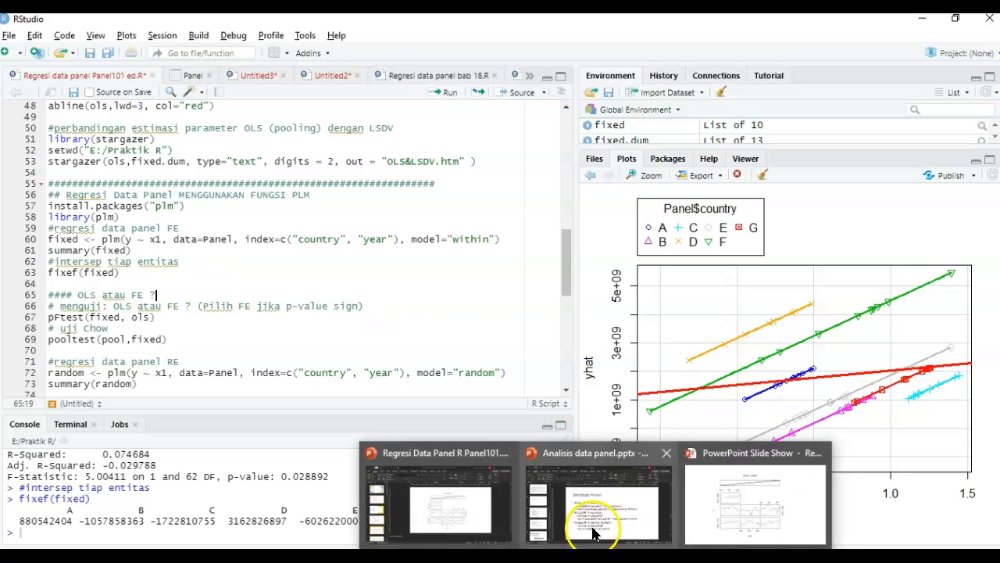
{"action": "left_click", "coordinate": [592, 528]}
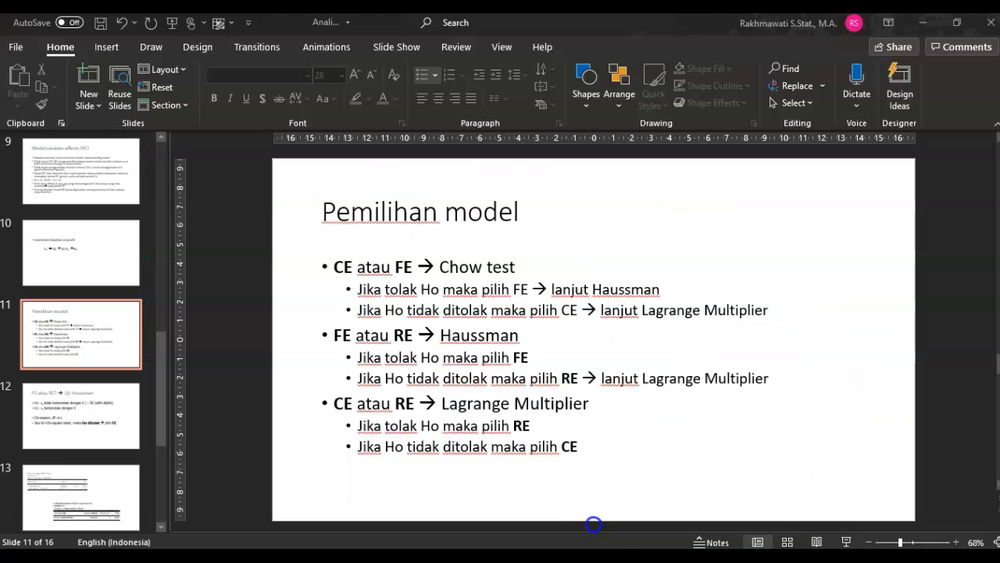
{"action": "left_click", "coordinate": [498, 214]}
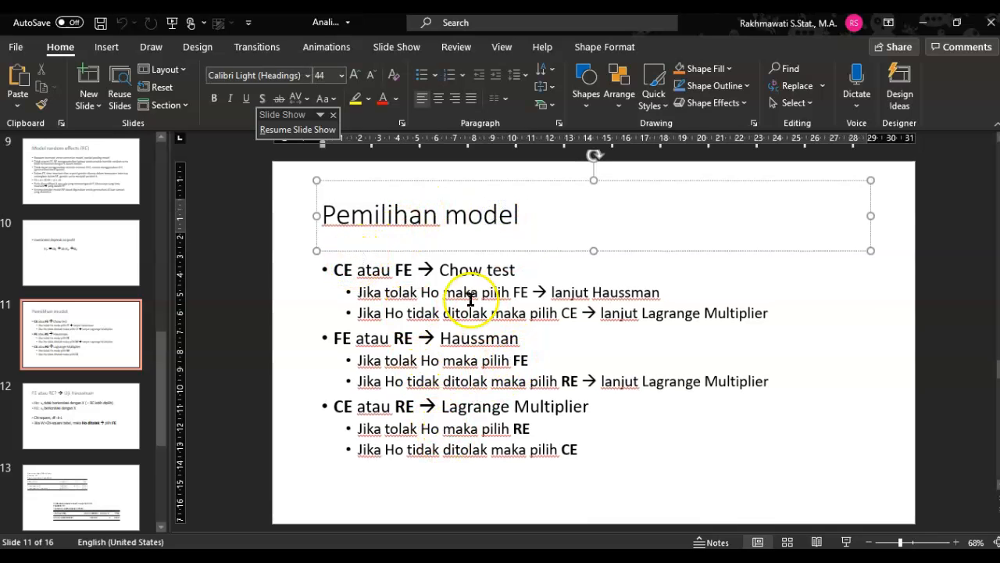
{"action": "left_click_drag", "start_coordinate": [417, 267], "coordinate": [521, 268]}
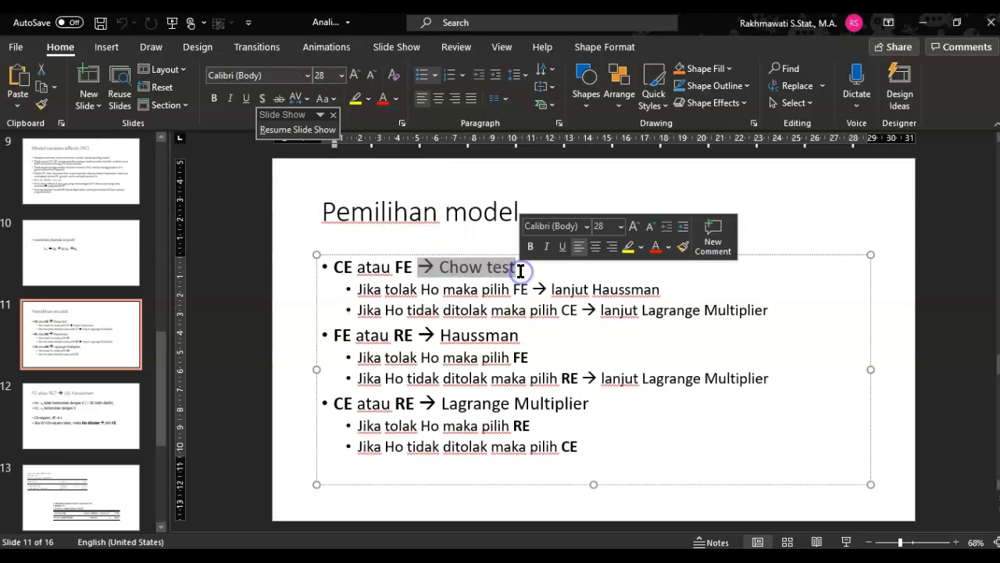
{"action": "double_click", "coordinate": [353, 264]}
{"action": "left_click", "coordinate": [403, 268]}
{"action": "double_click", "coordinate": [344, 267]}
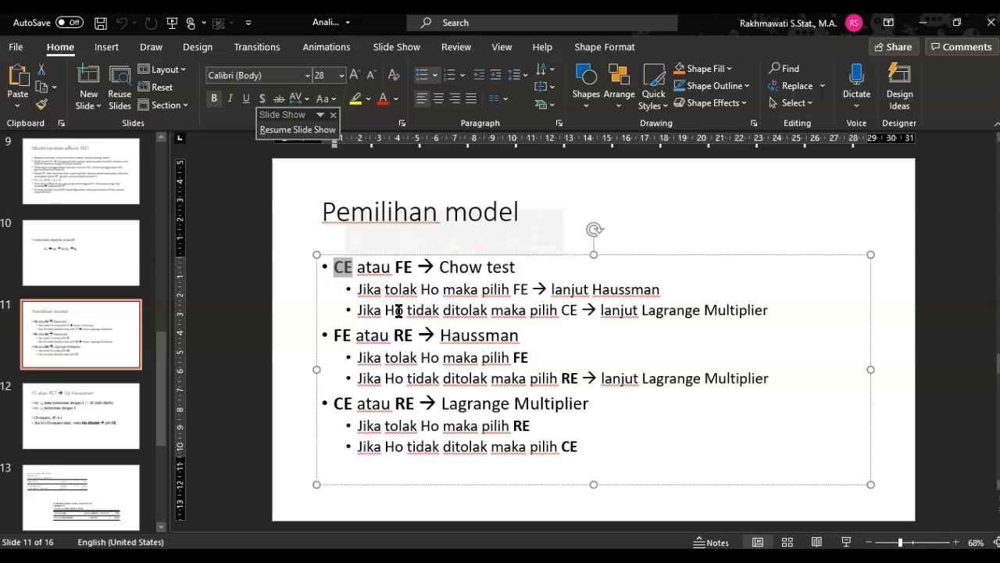
{"action": "key", "text": "ctrl+b"}
{"action": "left_click", "coordinate": [345, 267]}
{"action": "double_click", "coordinate": [403, 267]}
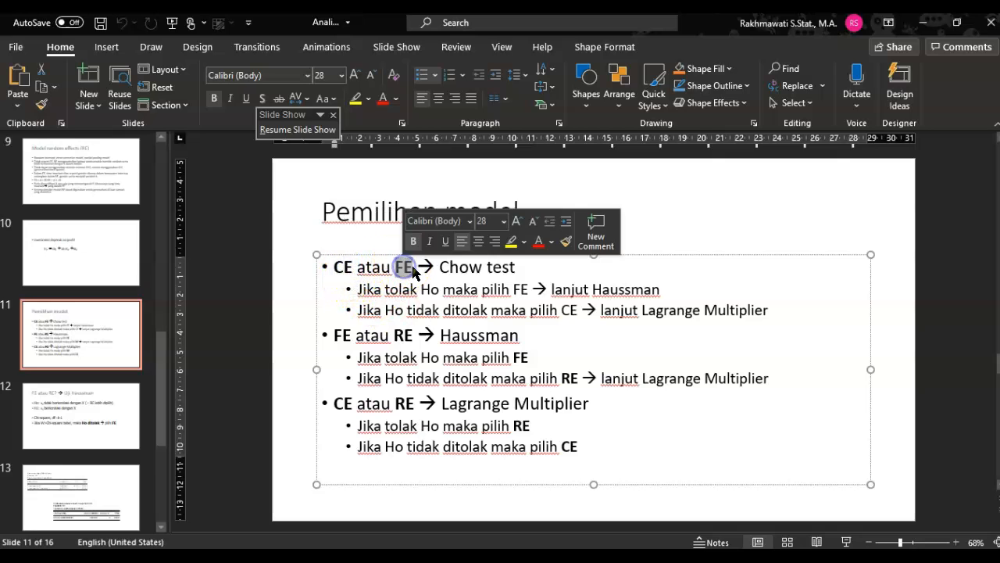
{"action": "left_click", "coordinate": [466, 269]}
- Review the slide's Haussman test for FE versus RE, Lagrange Multiplier for CE versus RE, and the Chow test's FE rule
{"action": "double_click", "coordinate": [344, 334]}
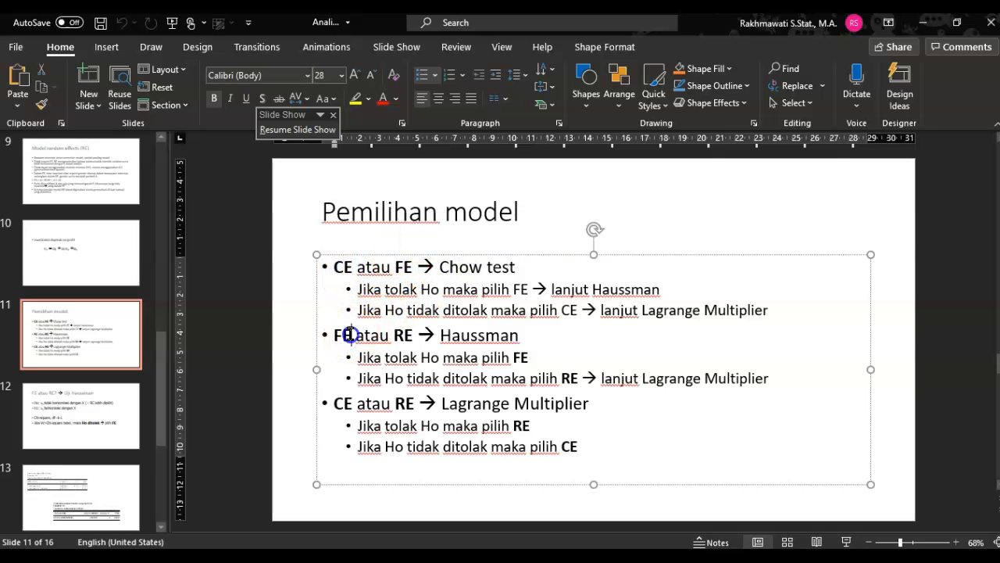
{"action": "double_click", "coordinate": [404, 334]}
{"action": "left_click", "coordinate": [447, 334]}
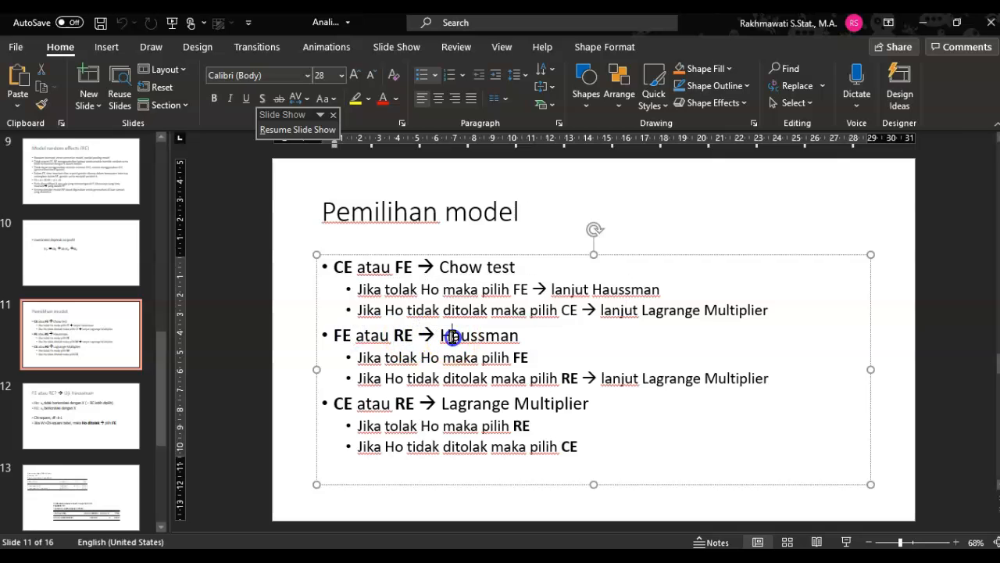
{"action": "double_click", "coordinate": [452, 335]}
{"action": "left_click", "coordinate": [336, 407]}
{"action": "double_click", "coordinate": [401, 407]}
{"action": "left_click", "coordinate": [452, 414]}
{"action": "double_click", "coordinate": [520, 289]}
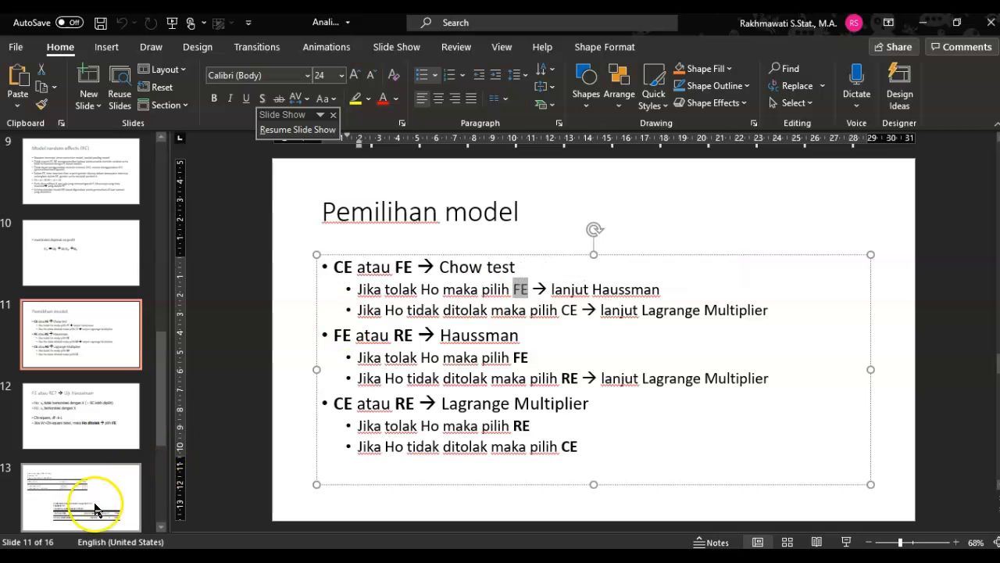
- View the slide with the redundant fixed effects and Hausman test outputs, and return to RStudio's "OLS atau FE ?" code section
{"action": "left_click", "coordinate": [37, 525]}
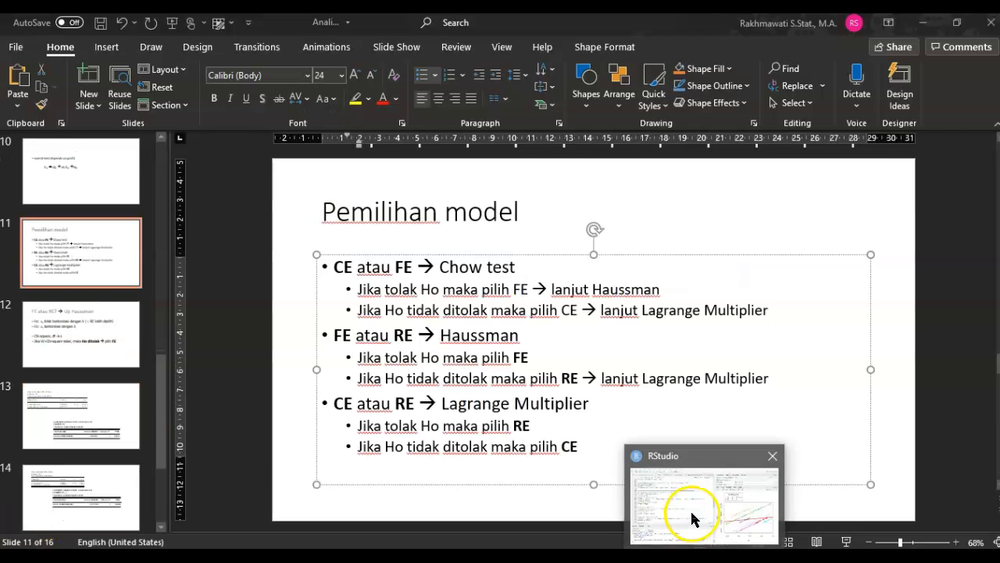
{"action": "left_click", "coordinate": [693, 518]}
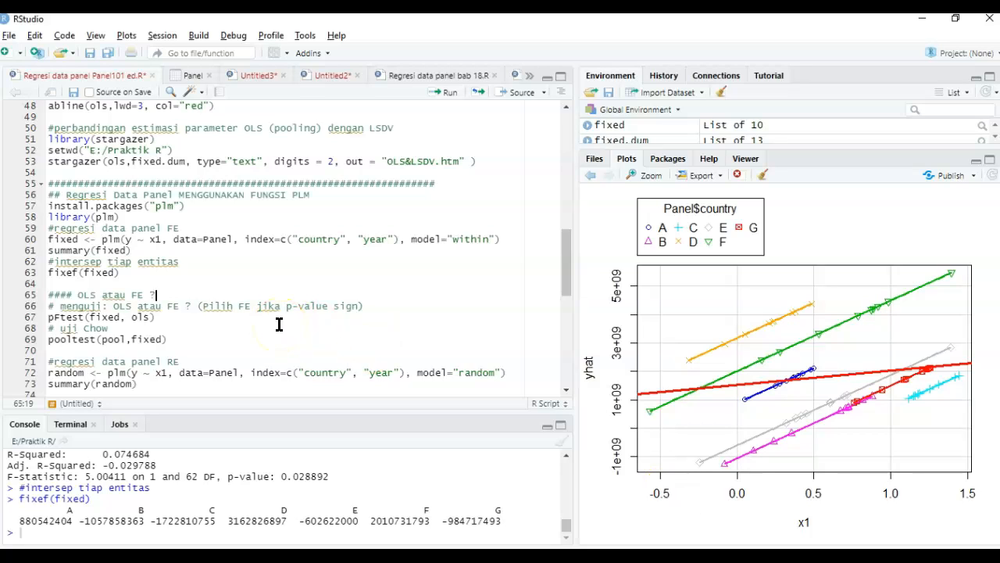
{"action": "left_click", "coordinate": [77, 296]}
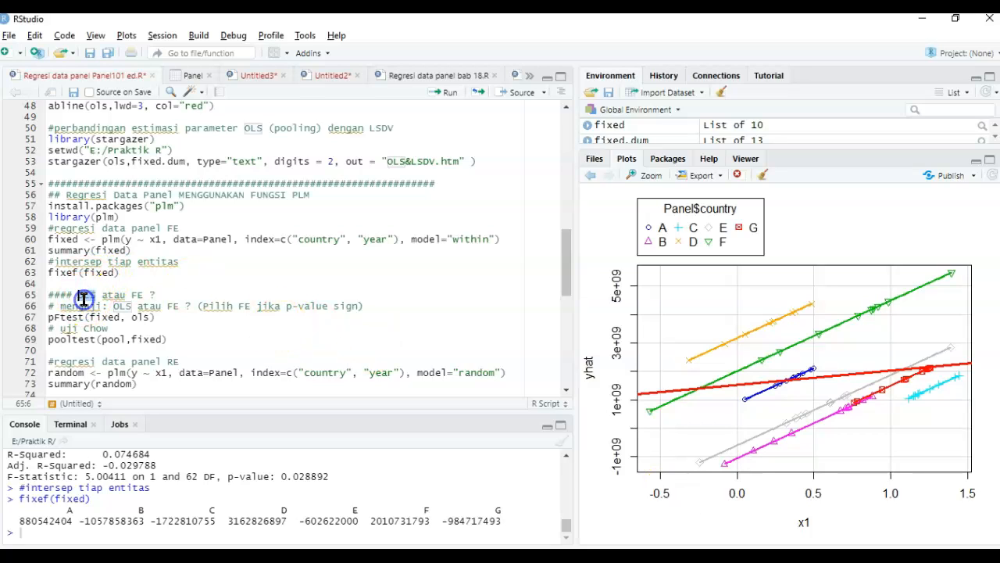
{"action": "left_click", "coordinate": [137, 295]}
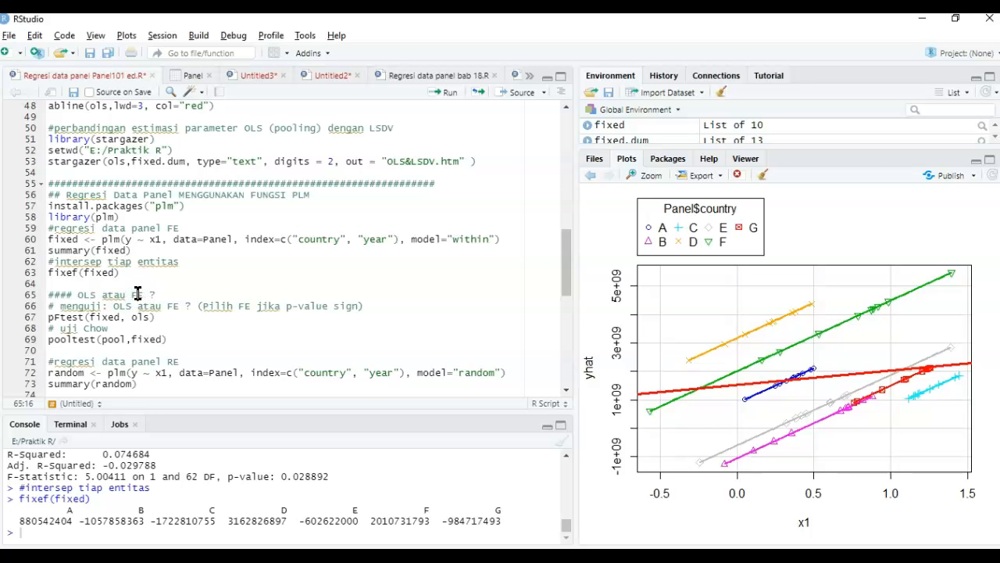
{"action": "scroll", "coordinate": [138, 295], "scroll_direction": "down", "scroll_amount": 2}
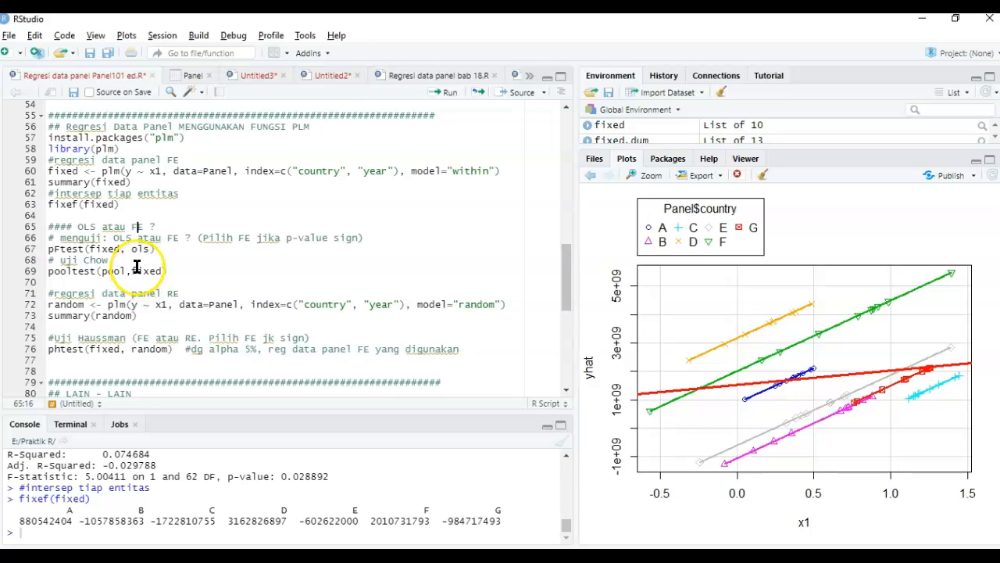
{"action": "left_click", "coordinate": [96, 227]}
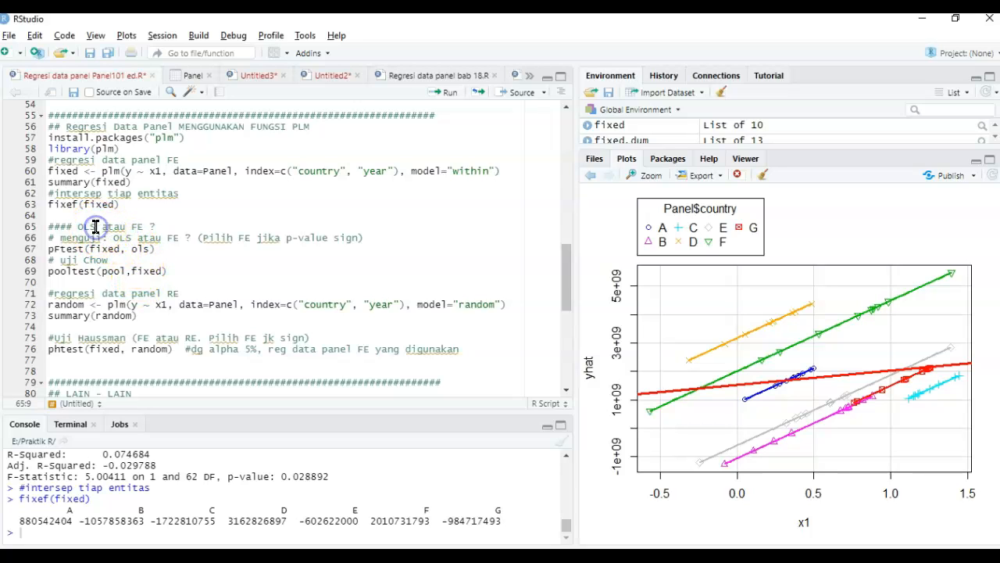
{"action": "left_click", "coordinate": [164, 249]}
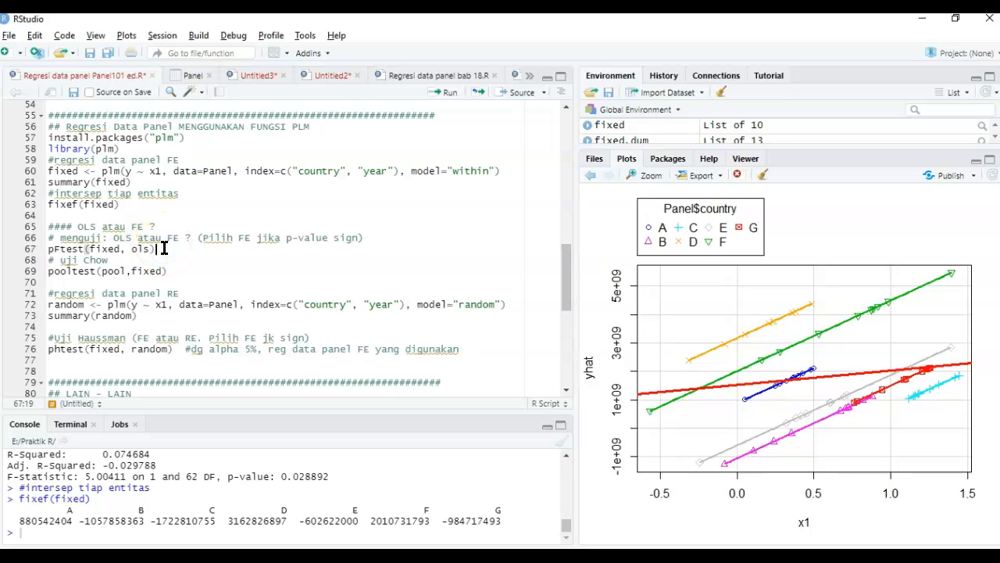
- Examine the pFtest(fixed, ols) line and trace its fixed and ols arguments to the fixed effects model definition
{"action": "left_click", "coordinate": [71, 273]}
{"action": "left_click", "coordinate": [165, 247]}
{"action": "double_click", "coordinate": [105, 249]}
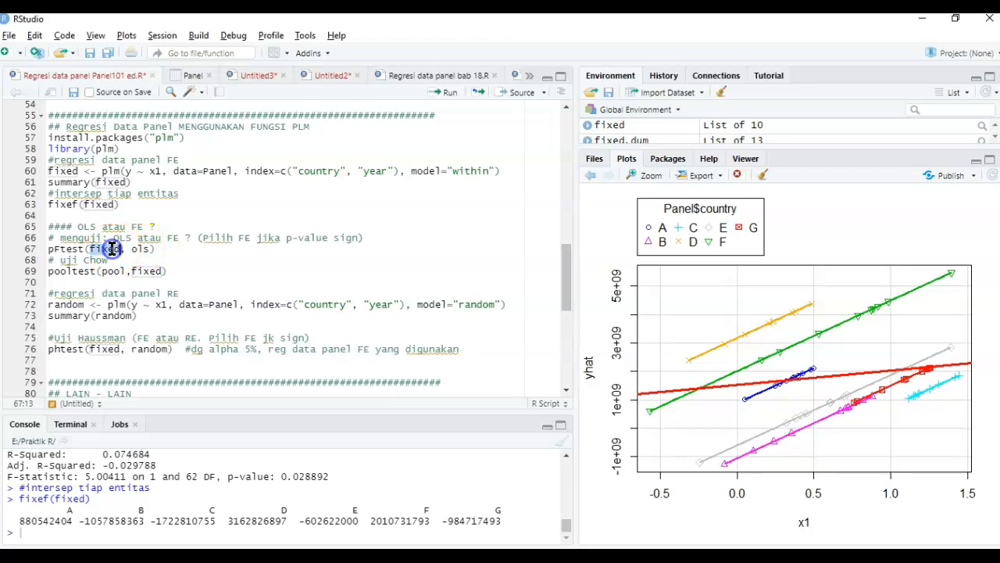
{"action": "left_click", "coordinate": [70, 170]}
{"action": "left_click", "coordinate": [108, 170]}
{"action": "left_click", "coordinate": [138, 251]}
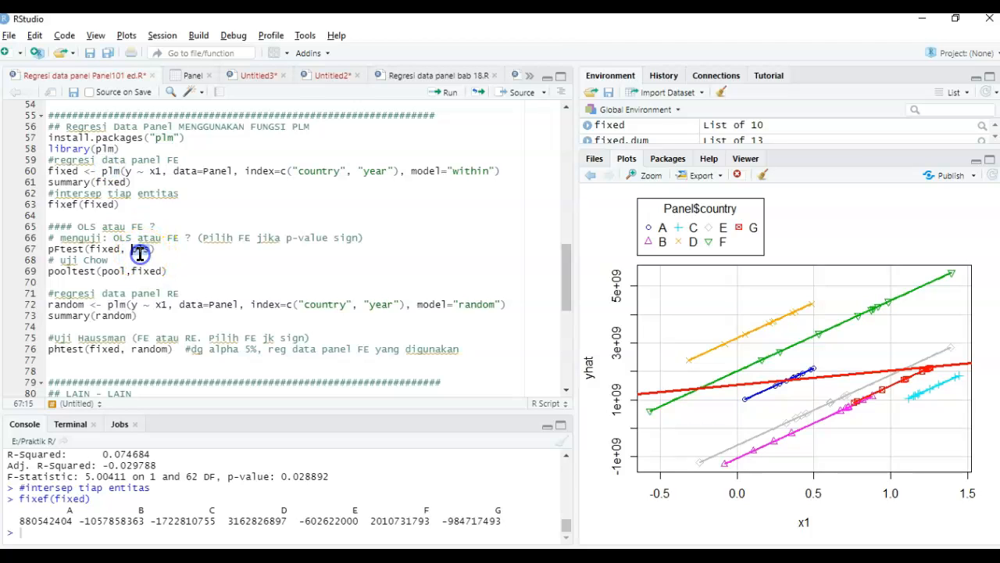
{"action": "left_click", "coordinate": [169, 249]}
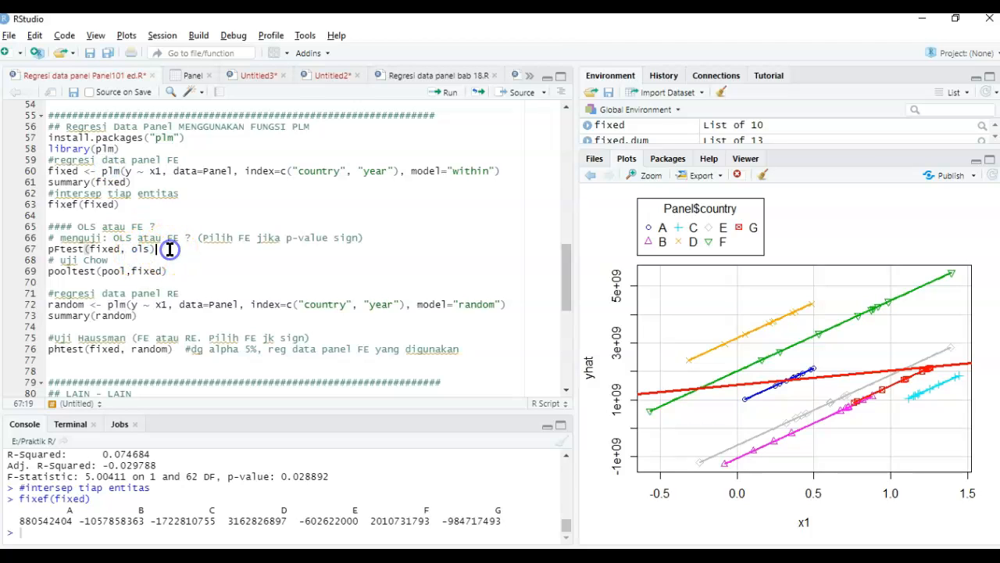
- Examine the Chow test line pooltest(pool,fixed) and its two model arguments
{"action": "left_click", "coordinate": [131, 263]}
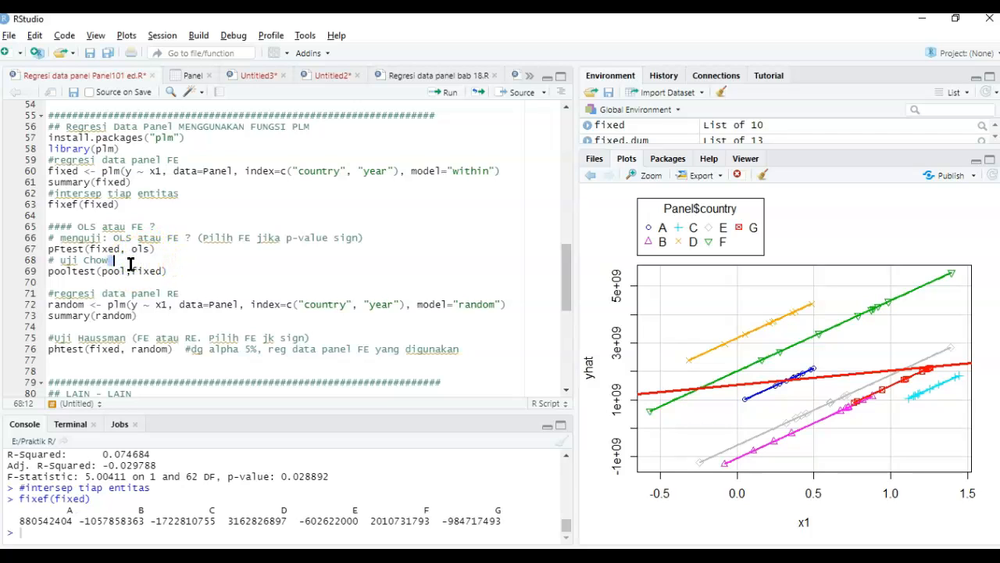
{"action": "double_click", "coordinate": [84, 275]}
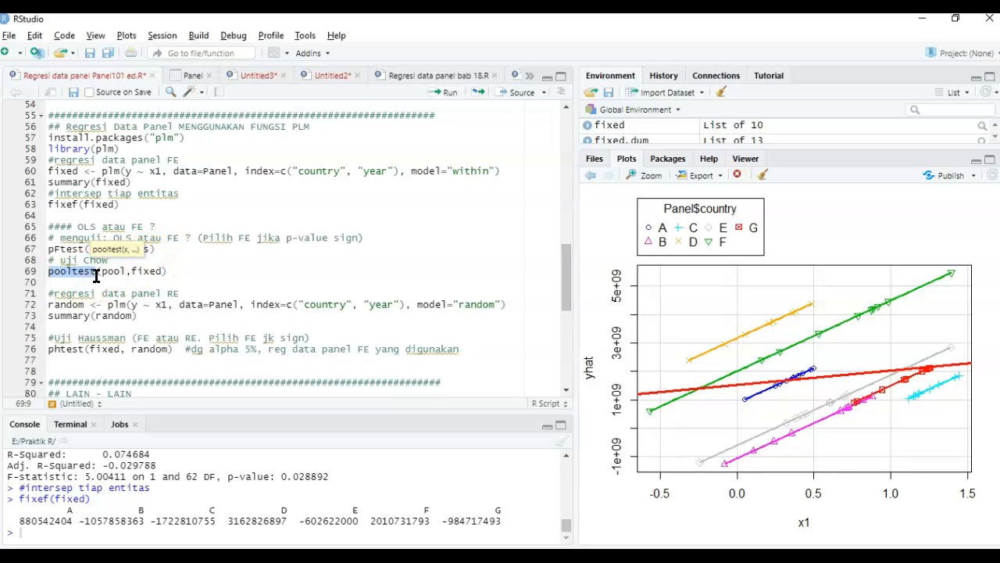
{"action": "left_click_drag", "start_coordinate": [100, 271], "coordinate": [160, 271]}
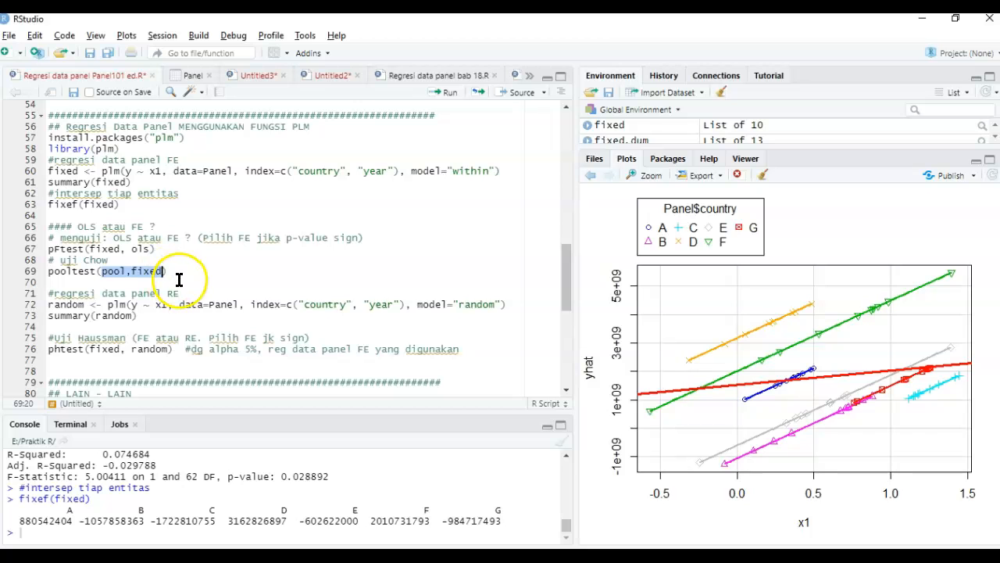
{"action": "left_click", "coordinate": [179, 279]}
- Move the pool <- plm(...) line with model="pooling" from the Breusch Pagan section to directly above pooltest(pool,fixed)
{"action": "scroll", "coordinate": [179, 280], "scroll_direction": "down", "scroll_amount": 2}
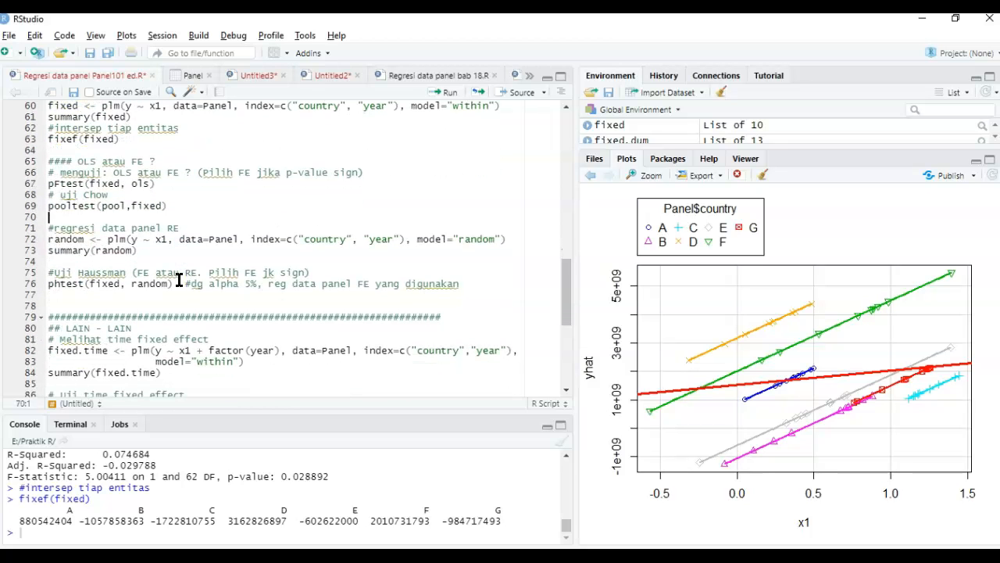
{"action": "scroll", "coordinate": [179, 280], "scroll_direction": "down", "scroll_amount": 3}
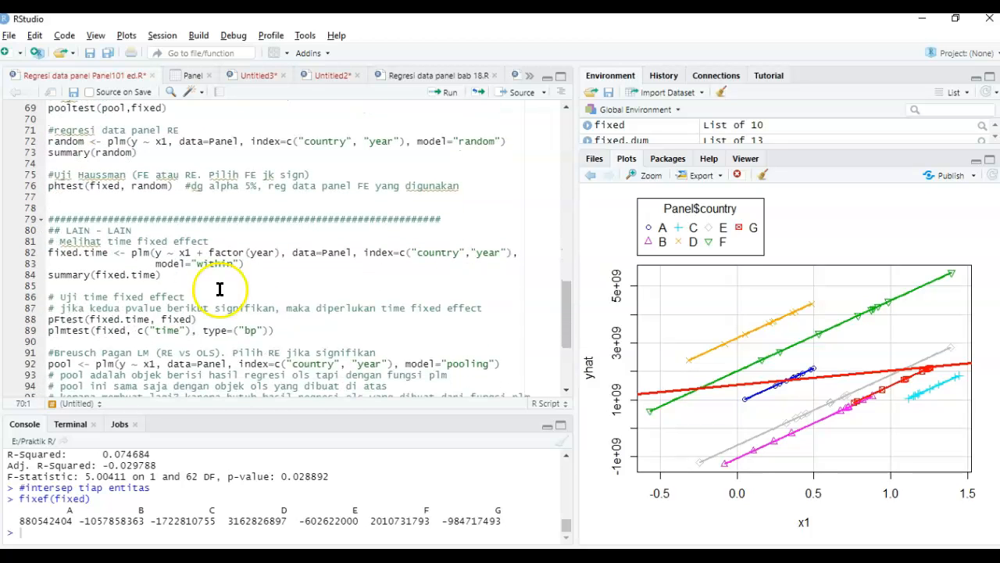
{"action": "triple_click", "coordinate": [53, 365]}
{"action": "key", "text": "ctrl+c"}
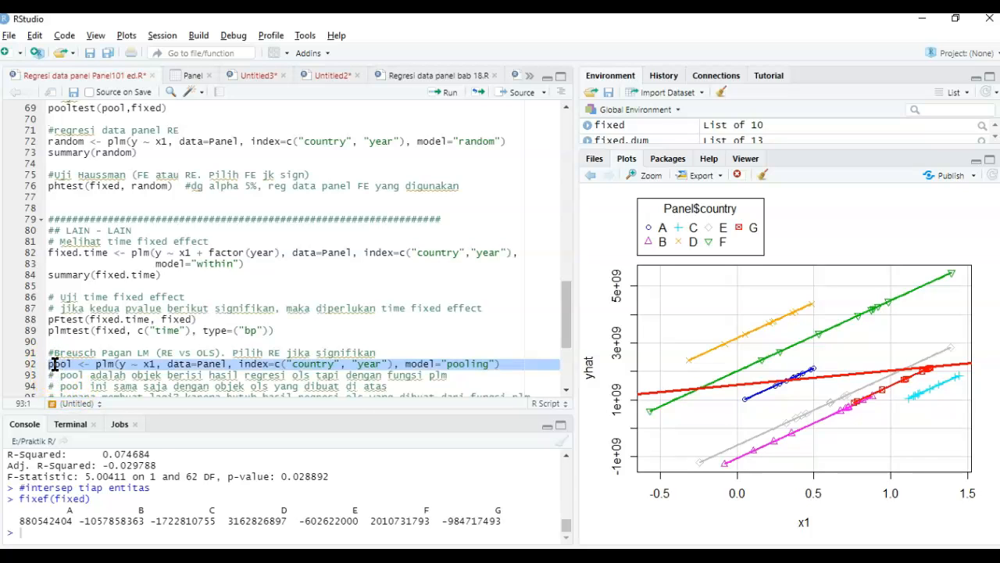
{"action": "key", "text": "Delete"}
{"action": "key", "text": "Up"}
{"action": "key", "text": "Up"}
{"action": "key", "text": "Up"}
{"action": "key", "text": "Up"}
{"action": "key", "text": "Up"}
{"action": "key", "text": "Up"}
{"action": "key", "text": "Up"}
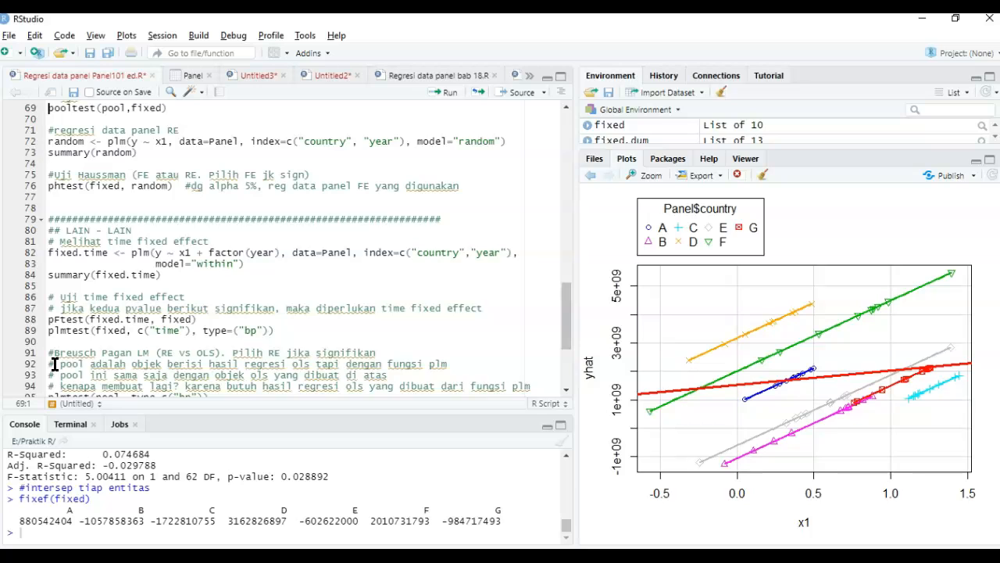
{"action": "key", "text": "Down"}
{"action": "key", "text": "Down"}
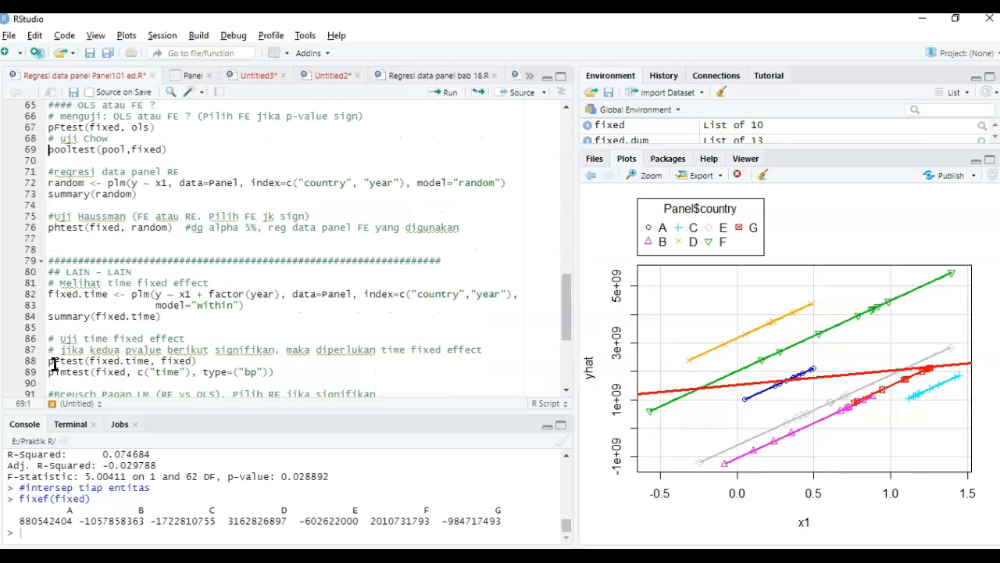
{"action": "key", "text": "Return"}
{"action": "key", "text": "Up"}
{"action": "key", "text": "ctrl+v"}
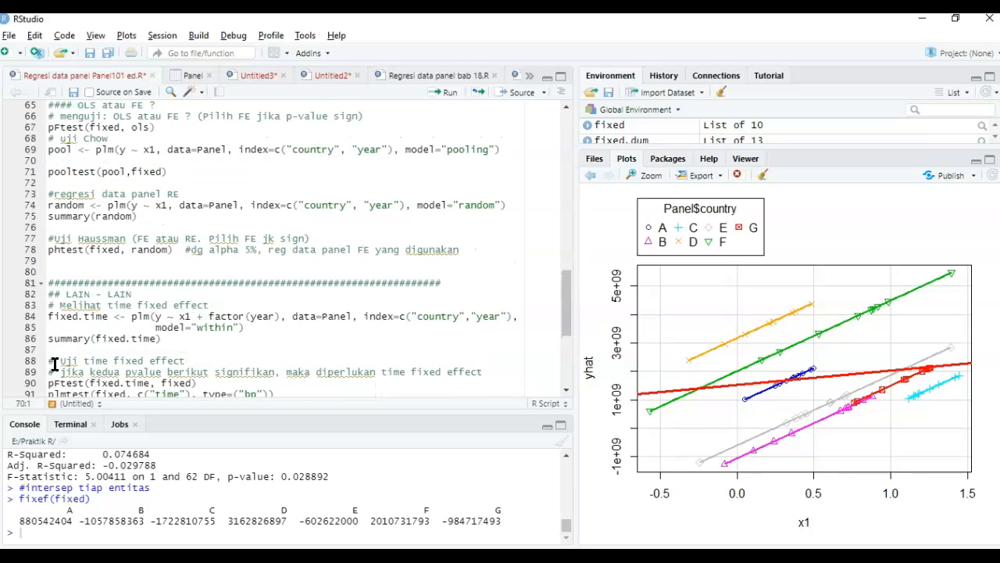
{"action": "key", "text": "Delete"}
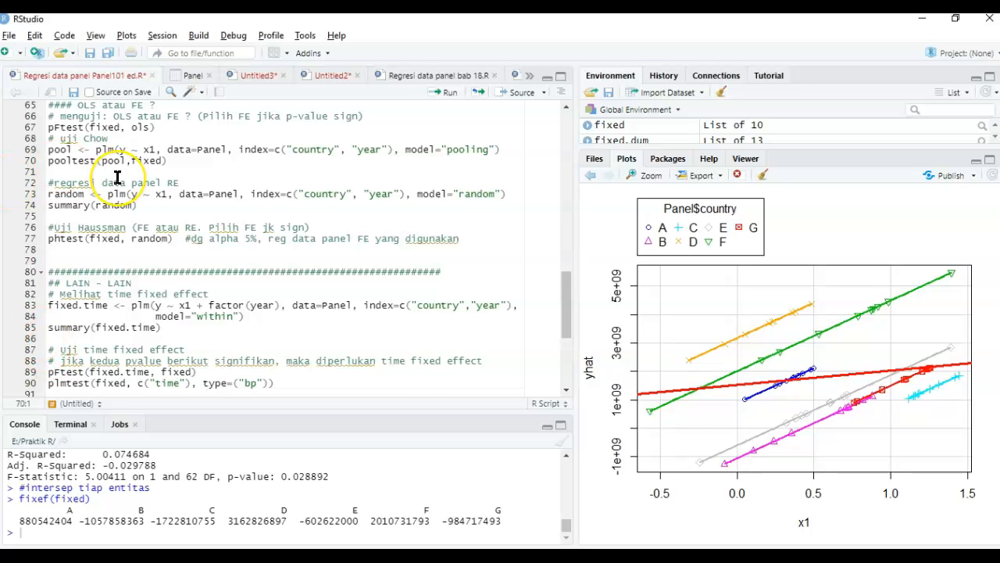
- Compare the pool object built with plm to the ols object in pFtest, and check how pooltest uses pool
{"action": "scroll", "coordinate": [106, 176], "scroll_direction": "up", "scroll_amount": 1}
{"action": "double_click", "coordinate": [60, 183]}
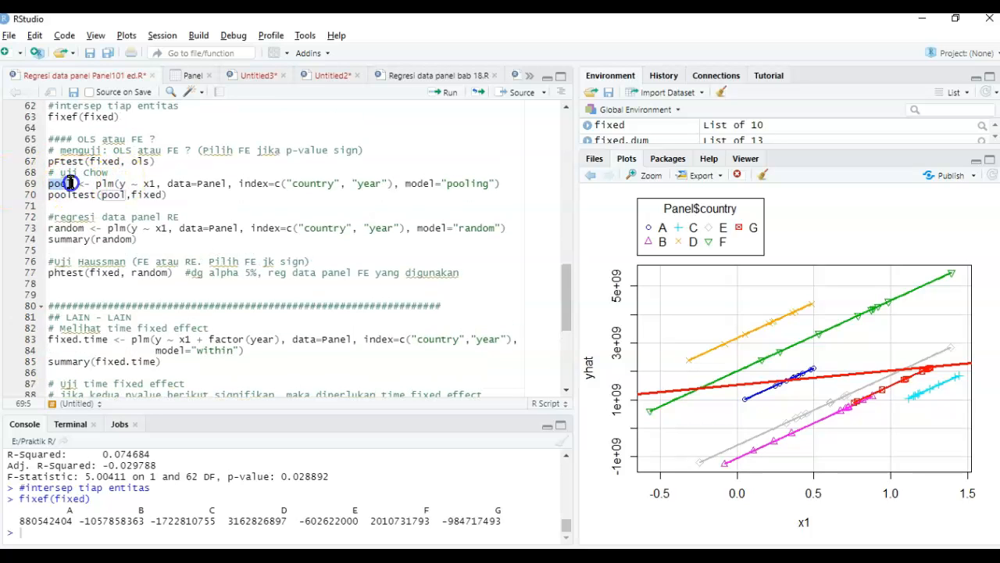
{"action": "double_click", "coordinate": [141, 161]}
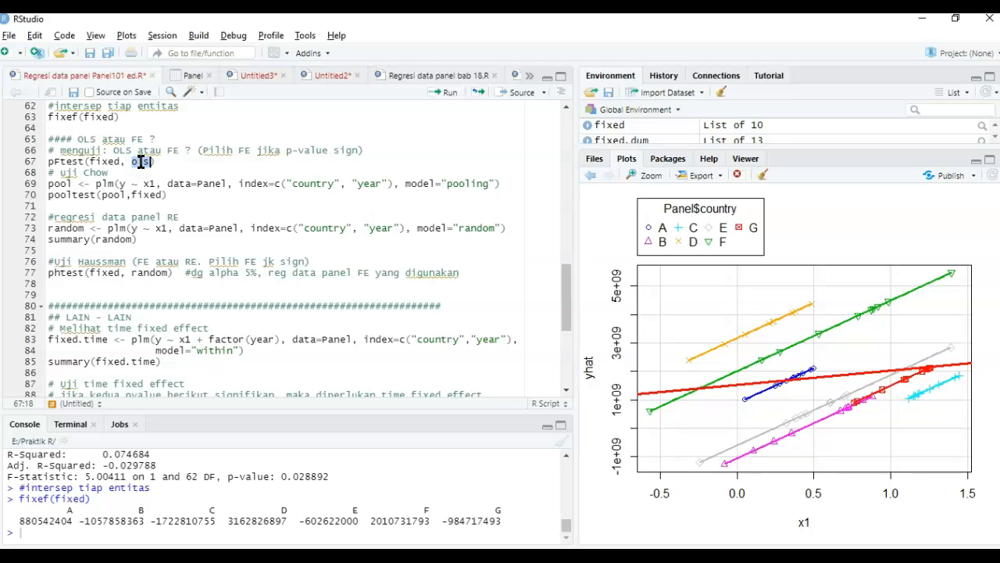
{"action": "double_click", "coordinate": [68, 182]}
{"action": "left_click", "coordinate": [137, 162]}
{"action": "double_click", "coordinate": [60, 184]}
{"action": "double_click", "coordinate": [106, 184]}
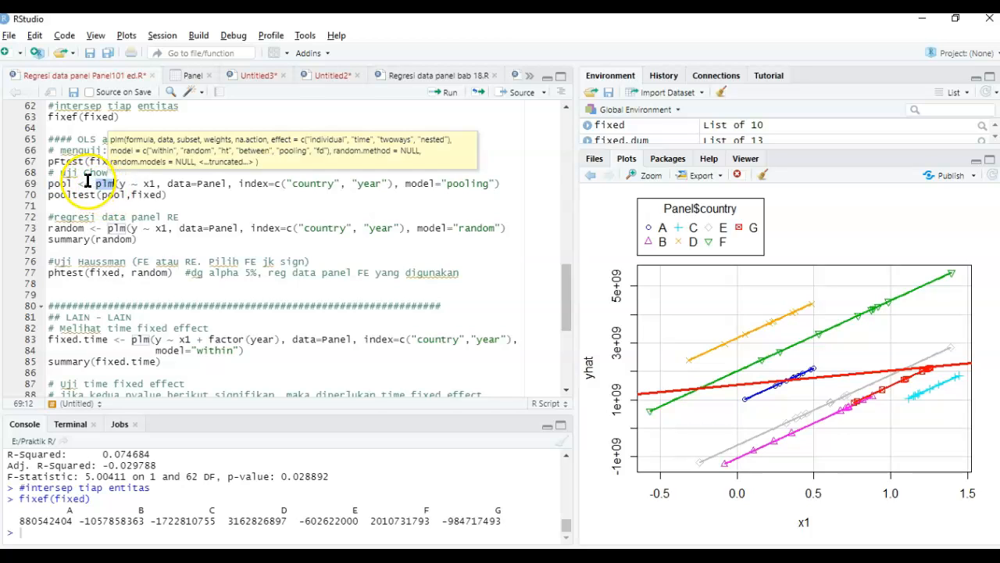
{"action": "double_click", "coordinate": [75, 193]}
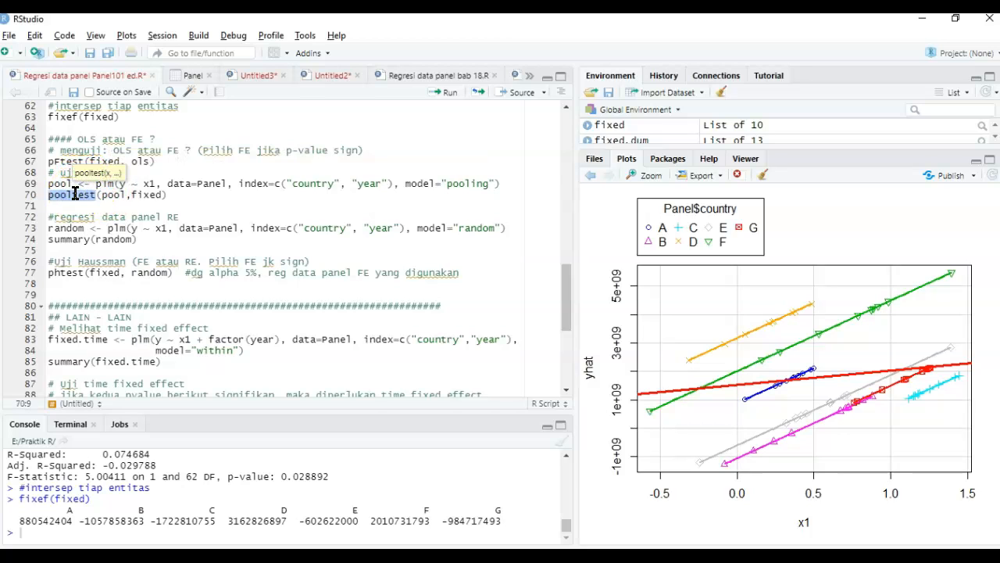
{"action": "double_click", "coordinate": [109, 195]}
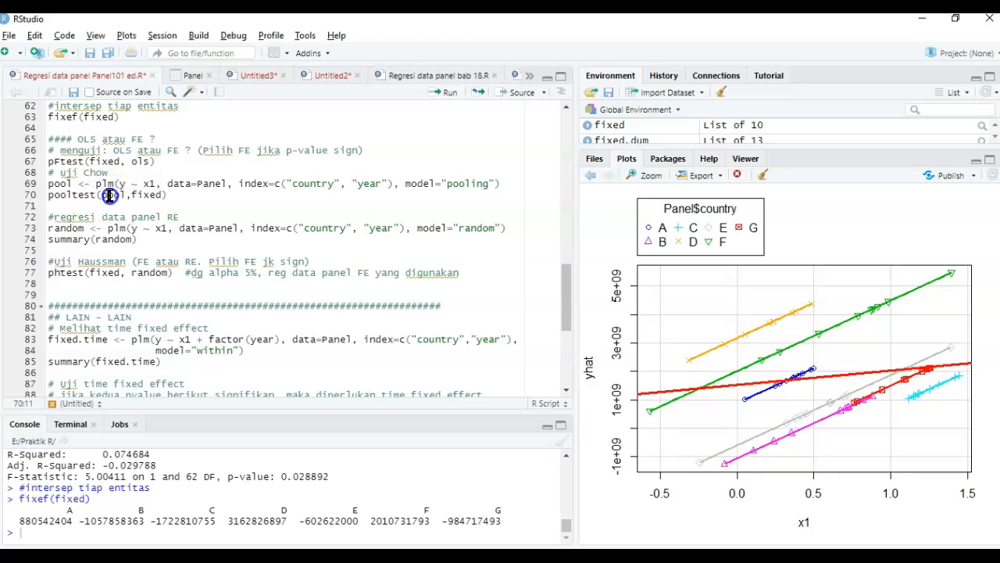
{"action": "double_click", "coordinate": [105, 183]}
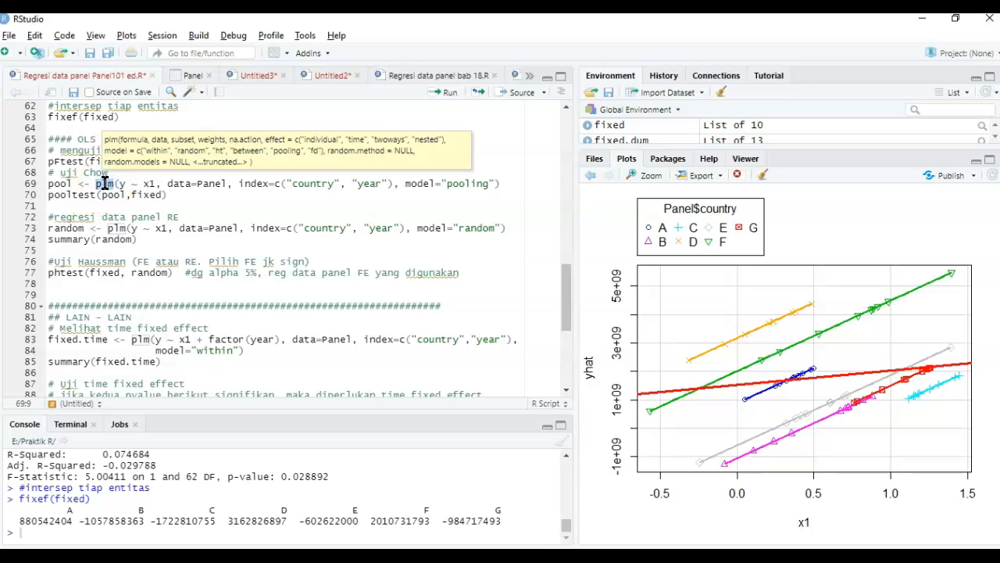
- Run the pooling model and the pooltest(pool,fixed) Chow test, enlarging the console to check the result against the FE rule
{"action": "left_click", "coordinate": [184, 185]}
{"action": "key", "text": "ctrl+Return"}
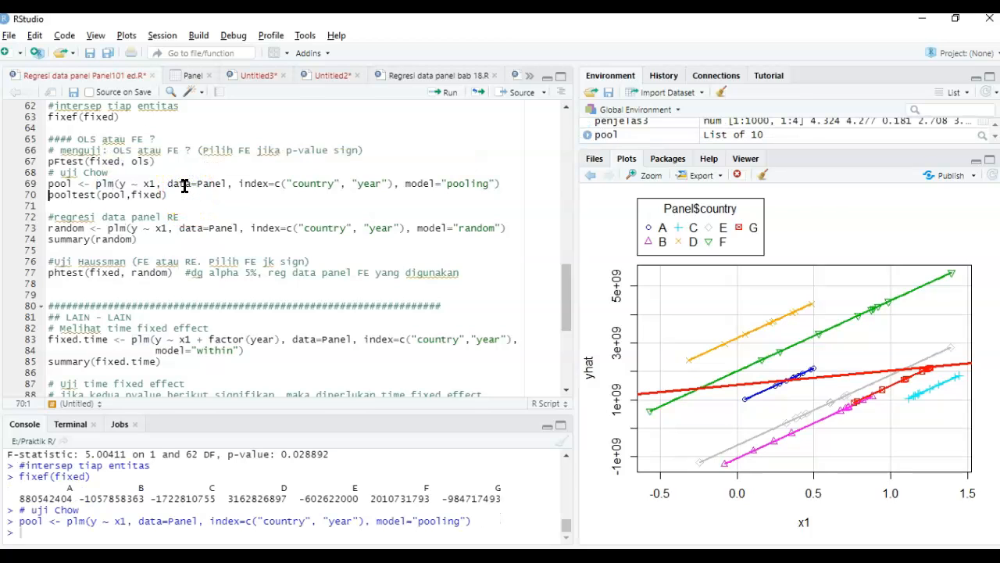
{"action": "key", "text": "ctrl+Return"}
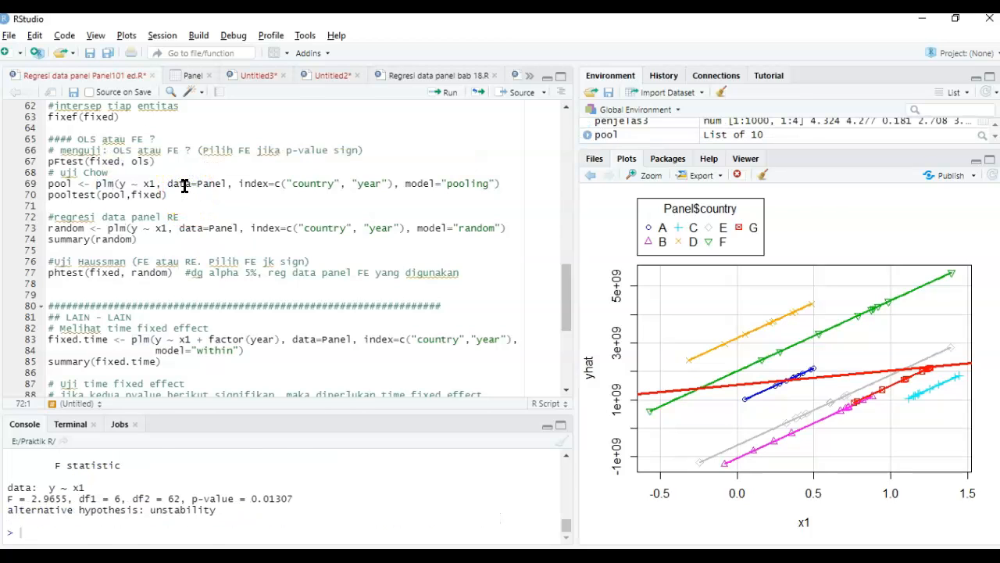
{"action": "left_click_drag", "start_coordinate": [319, 411], "coordinate": [332, 335]}
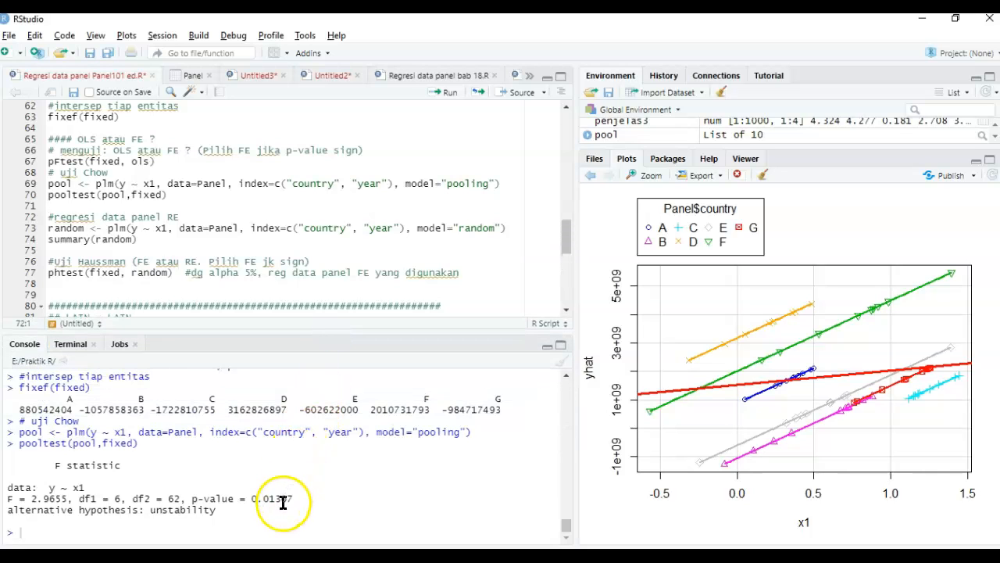
{"action": "double_click", "coordinate": [245, 150]}
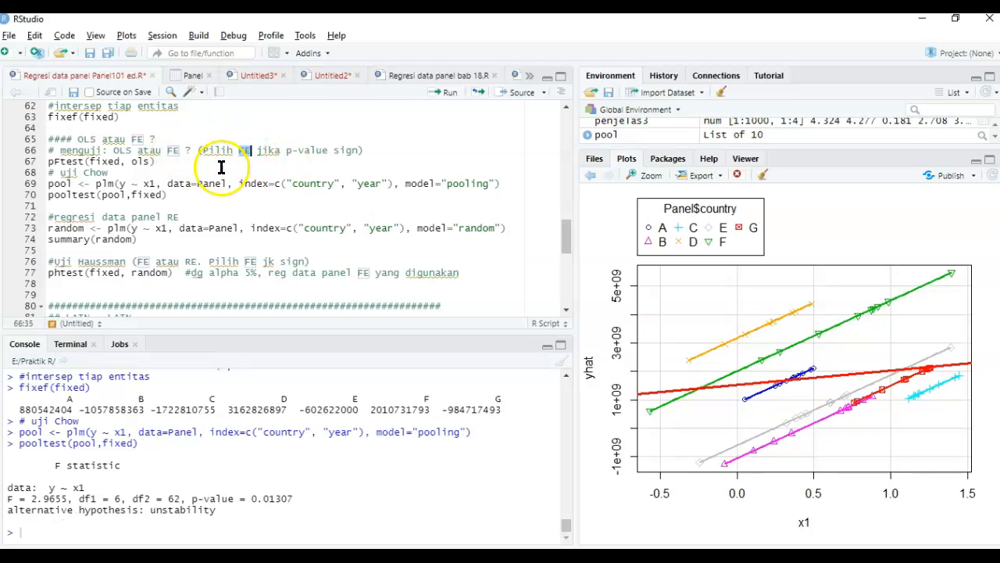
- Replace OLS with CE in the "OLS atau FE ?" heading and in the "menguji" comment below it
{"action": "left_click", "coordinate": [98, 139]}
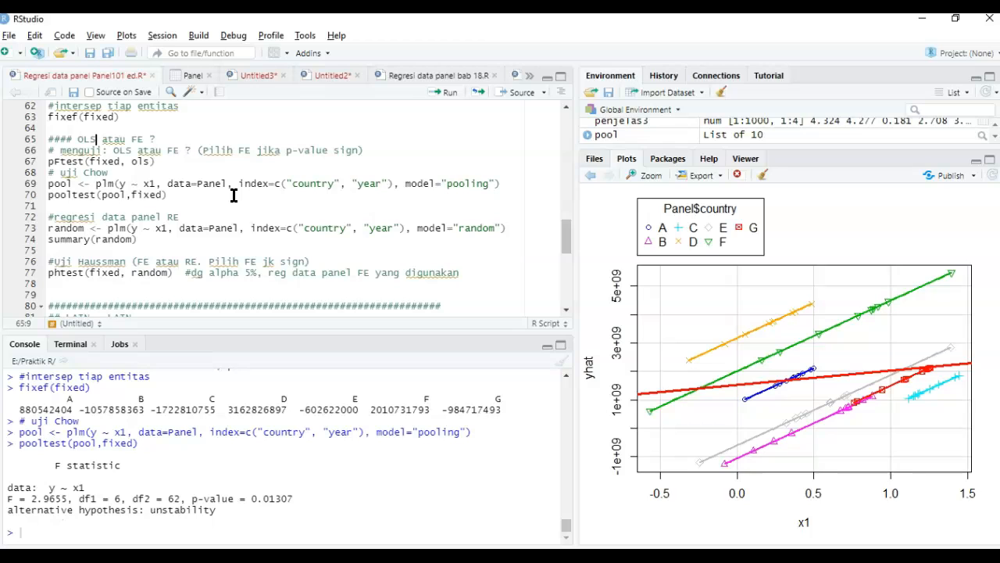
{"action": "left_click", "coordinate": [93, 136]}
{"action": "key", "text": "ctrl+shift+Left"}
{"action": "type", "text": "CE"}
{"action": "key", "text": "Down"}
{"action": "key", "text": "Down"}
{"action": "key", "text": "Up"}
{"action": "key", "text": "Up"}
{"action": "key", "text": "Right"}
{"action": "key", "text": "Right"}
{"action": "key", "text": "Right"}
{"action": "key", "text": "Right"}
{"action": "key", "text": "shift+Right"}
{"action": "key", "text": "shift+Right"}
{"action": "key", "text": "shift+Right"}
{"action": "type", "text": "CE"}
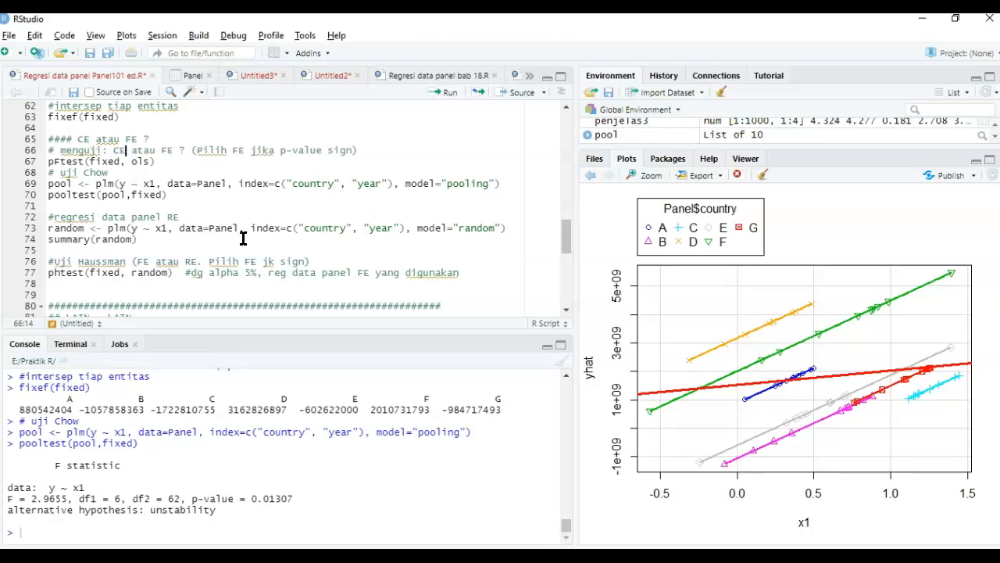
- Run the random effects regression of y on x1 with plm and model="random", storing it as random
{"action": "left_click", "coordinate": [286, 161]}
{"action": "left_click", "coordinate": [236, 241]}
{"action": "left_click", "coordinate": [205, 218]}
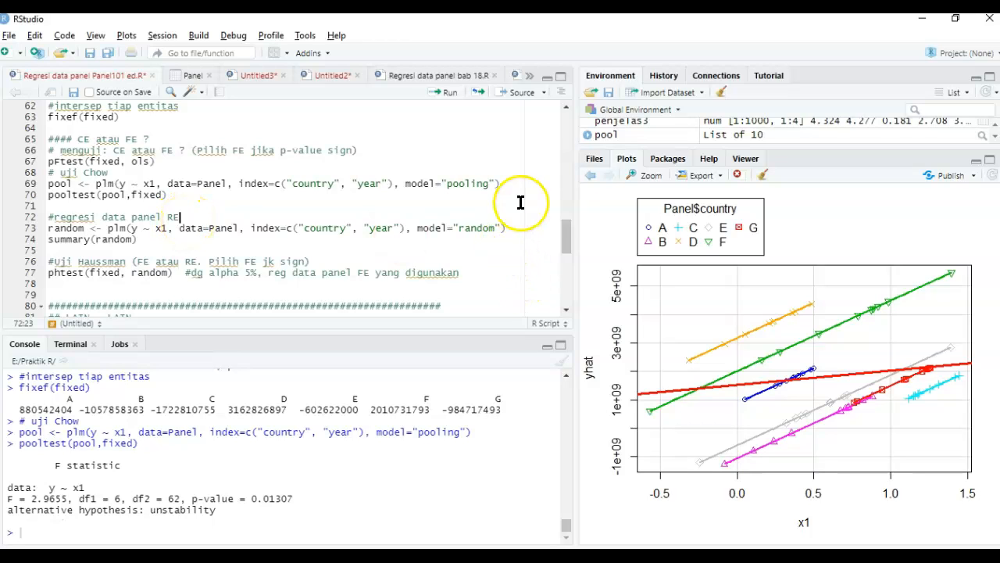
{"action": "left_click", "coordinate": [510, 227]}
{"action": "key", "text": "ctrl+Return"}
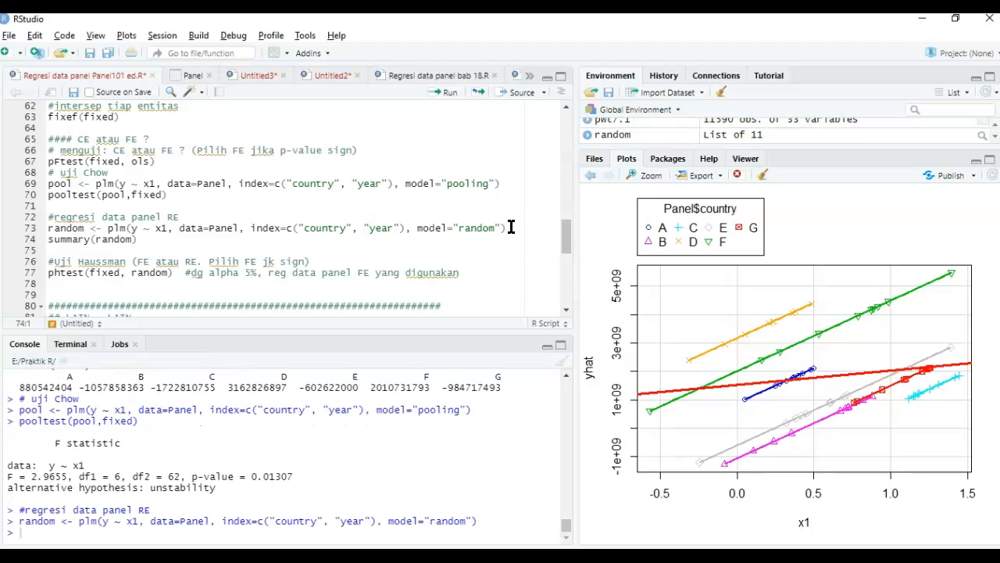
- Run summary(random) to print the random effects regression results
{"action": "key", "text": "ctrl+Return"}
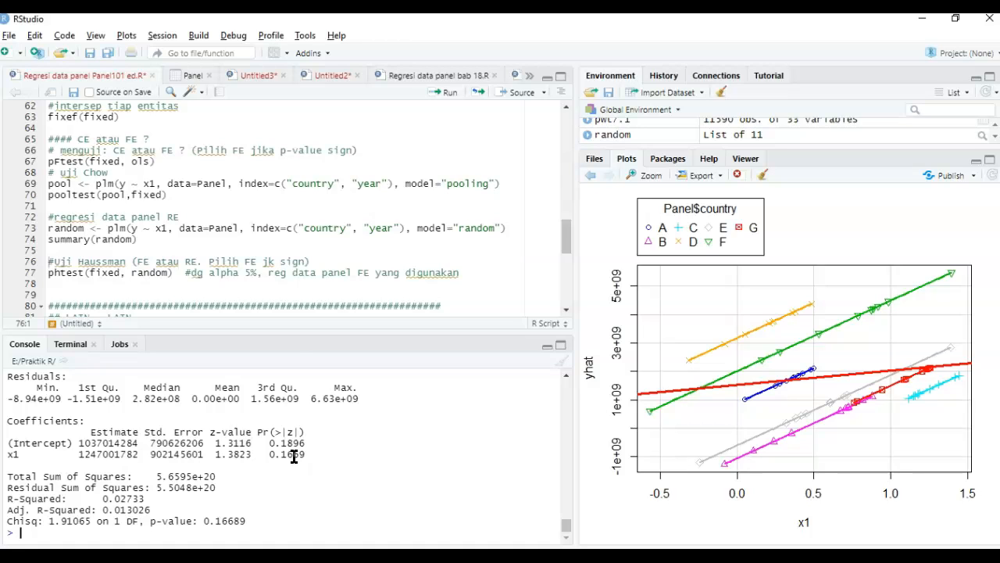
{"action": "left_click", "coordinate": [274, 240]}
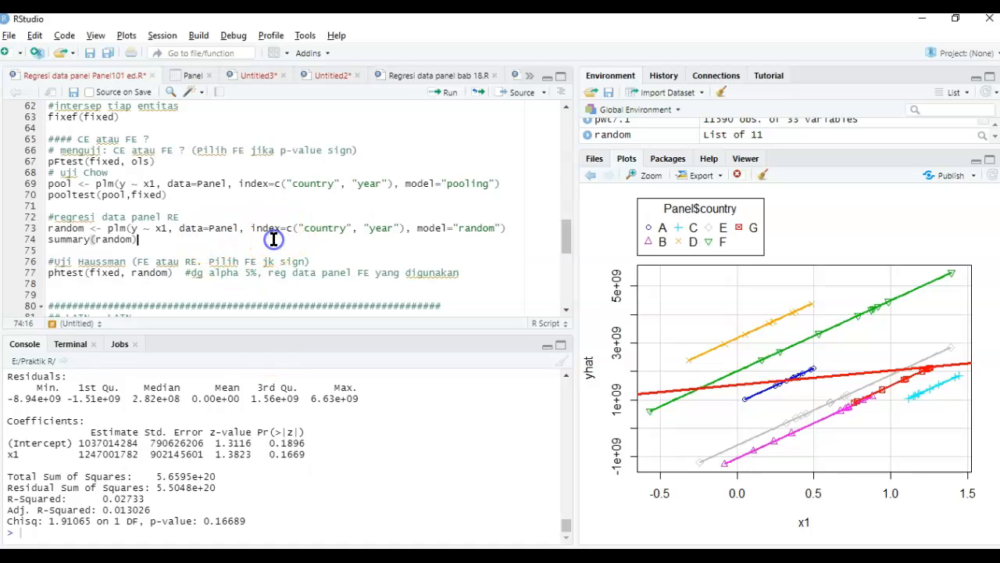
{"action": "key", "text": "Down"}
{"action": "key", "text": "Down"}
- Switch to the PowerPoint slide "Pemilihan model" to check the Haussman rule for FE atau RE, and return to RStudio
{"action": "double_click", "coordinate": [117, 264]}
{"action": "key", "text": "alt+Tab"}
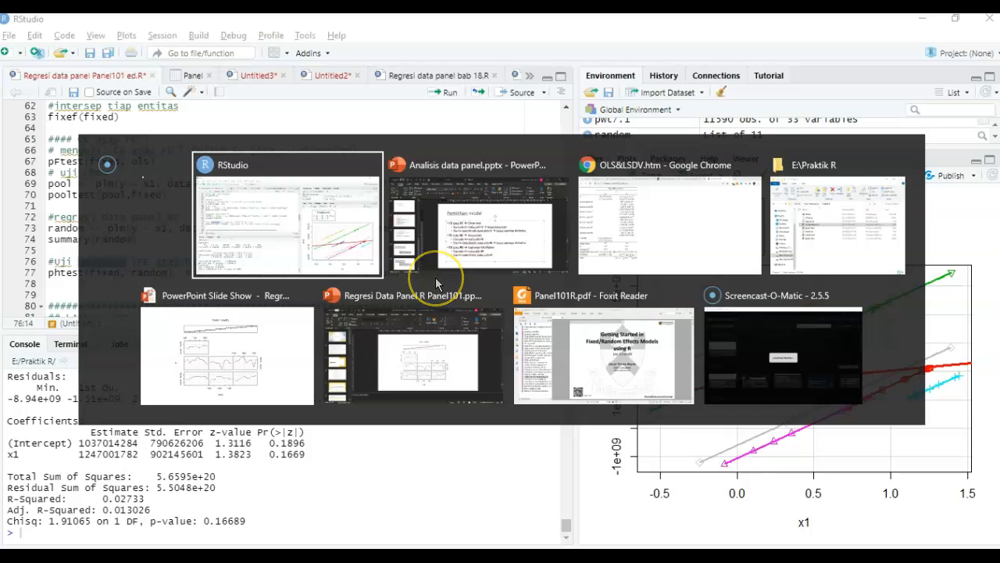
{"action": "left_click", "coordinate": [333, 335]}
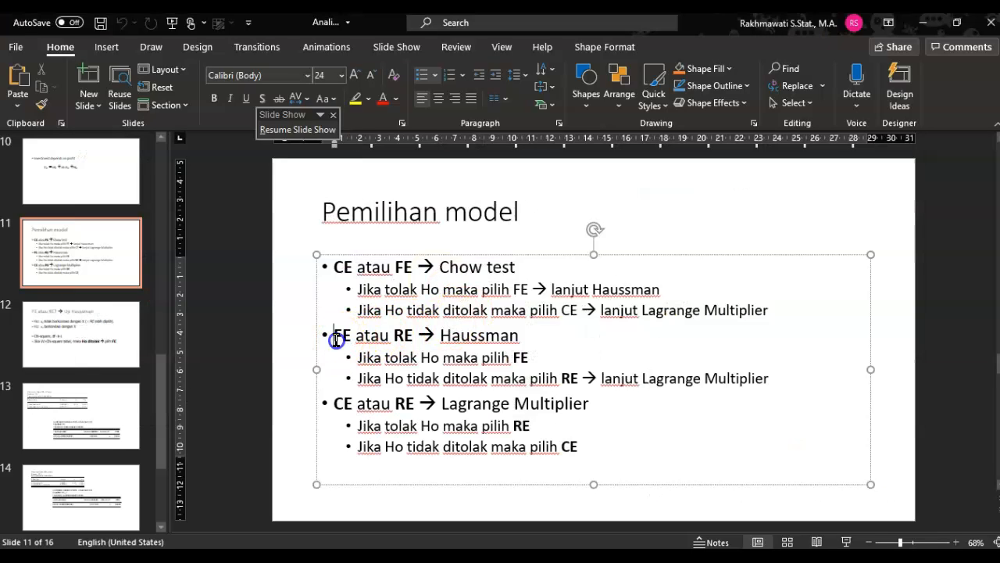
{"action": "double_click", "coordinate": [395, 338]}
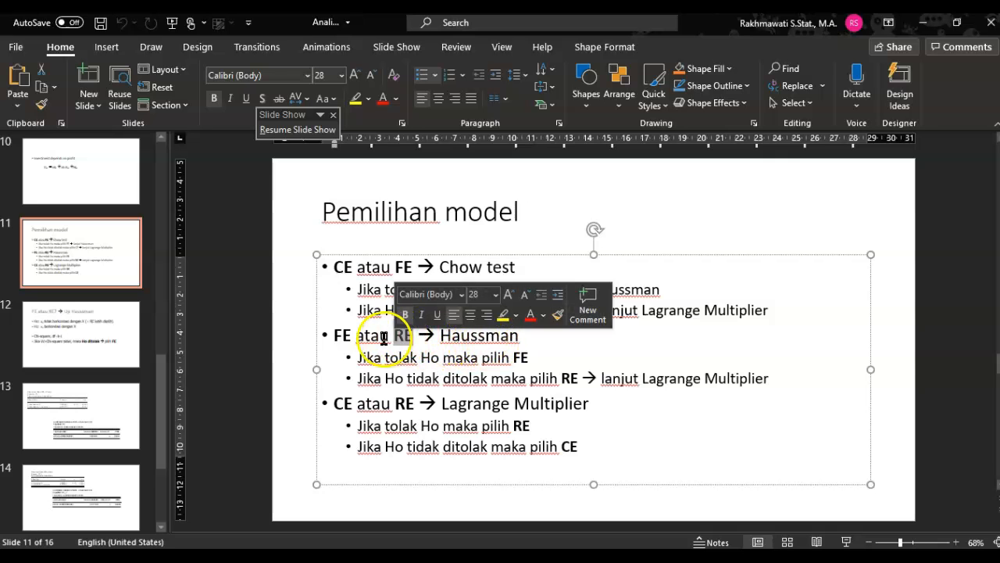
{"action": "double_click", "coordinate": [342, 338]}
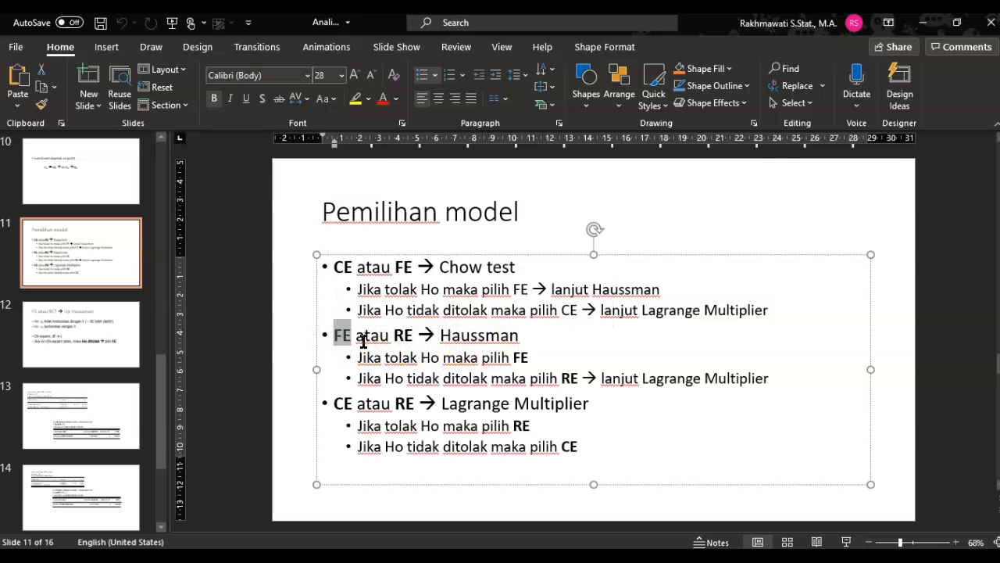
{"action": "key", "text": "alt+Tab"}
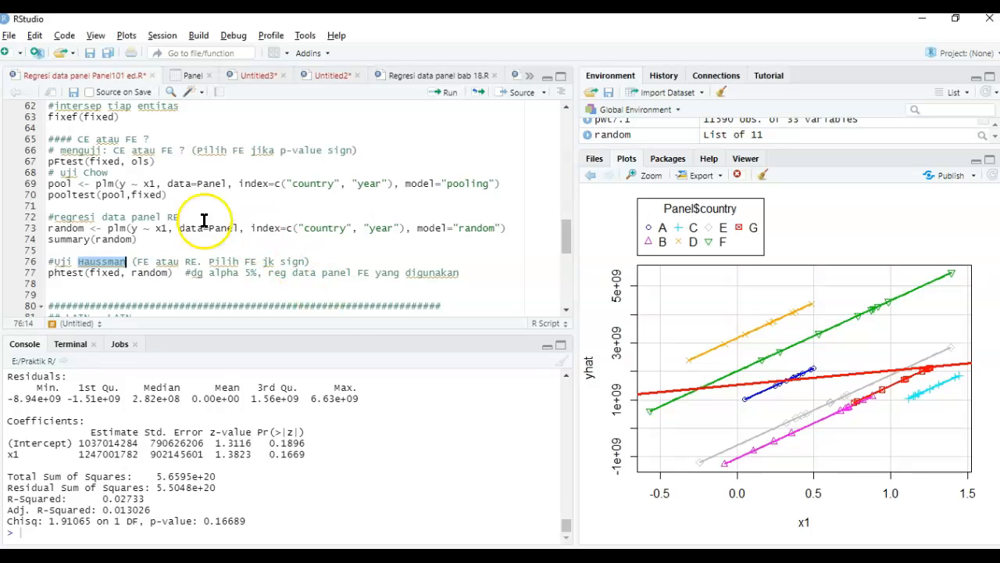
- Run the Hausman test phtest(fixed, random) to compare the fixed and random effects models
{"action": "double_click", "coordinate": [68, 273]}
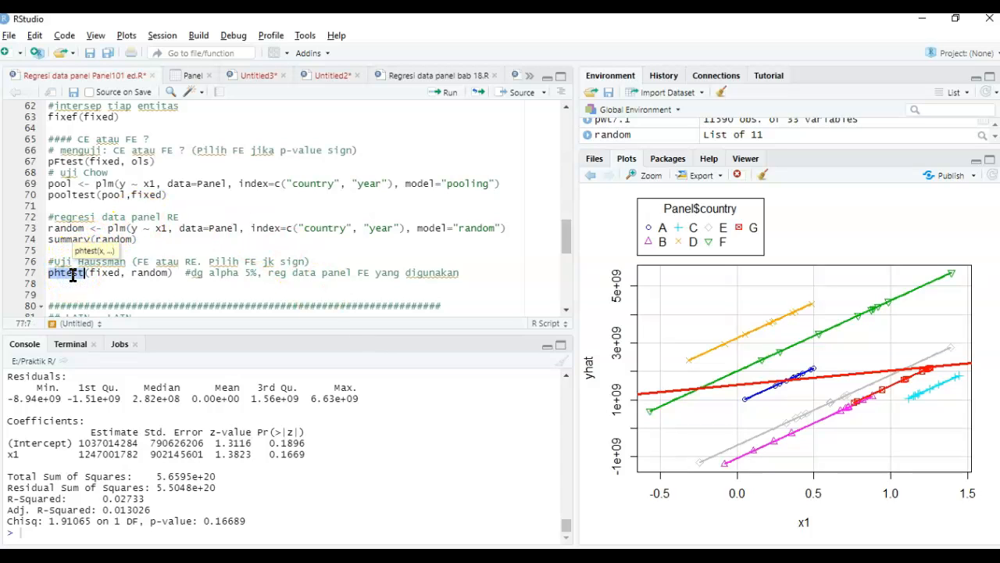
{"action": "double_click", "coordinate": [105, 273]}
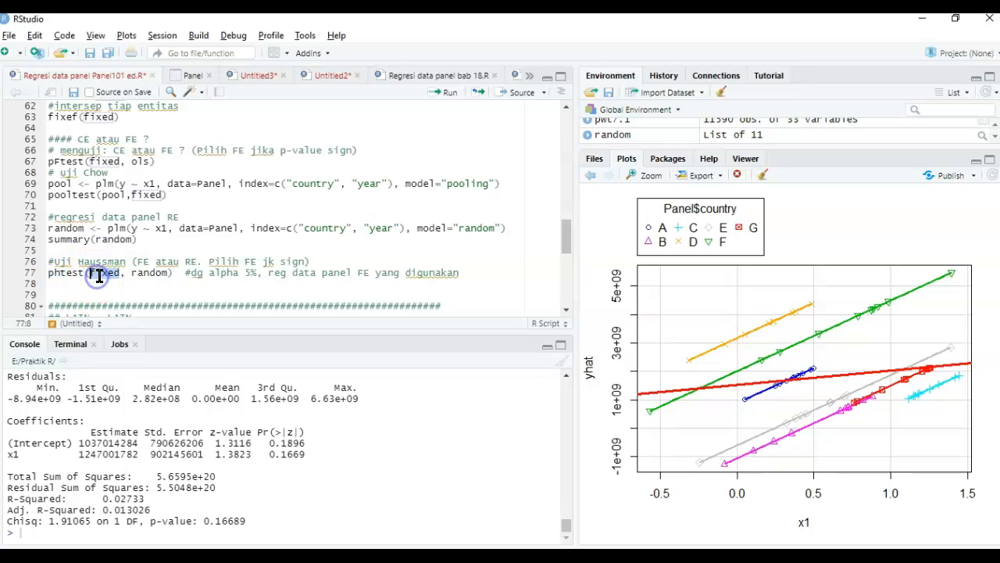
{"action": "double_click", "coordinate": [143, 273]}
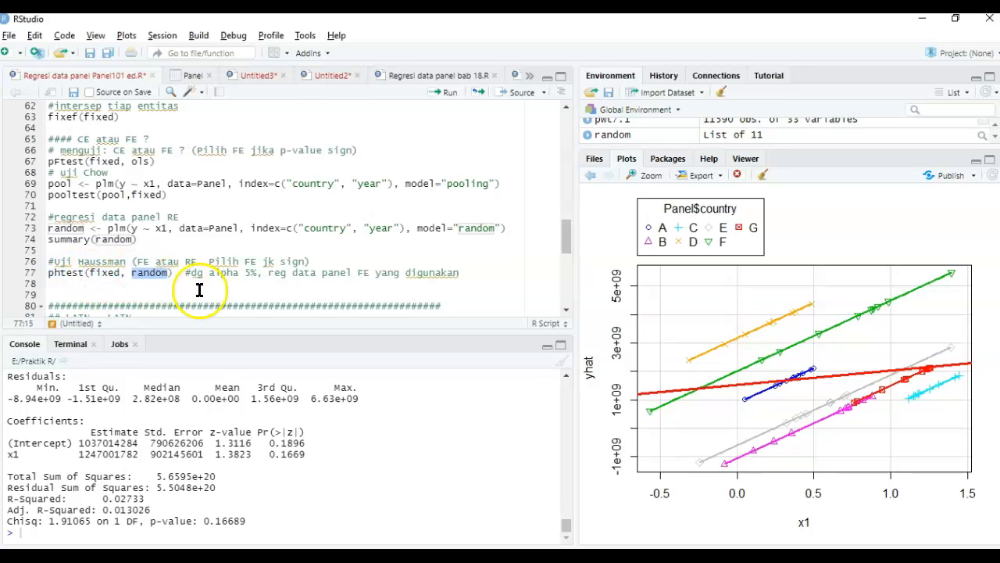
{"action": "left_click", "coordinate": [491, 280]}
{"action": "key", "text": "Up"}
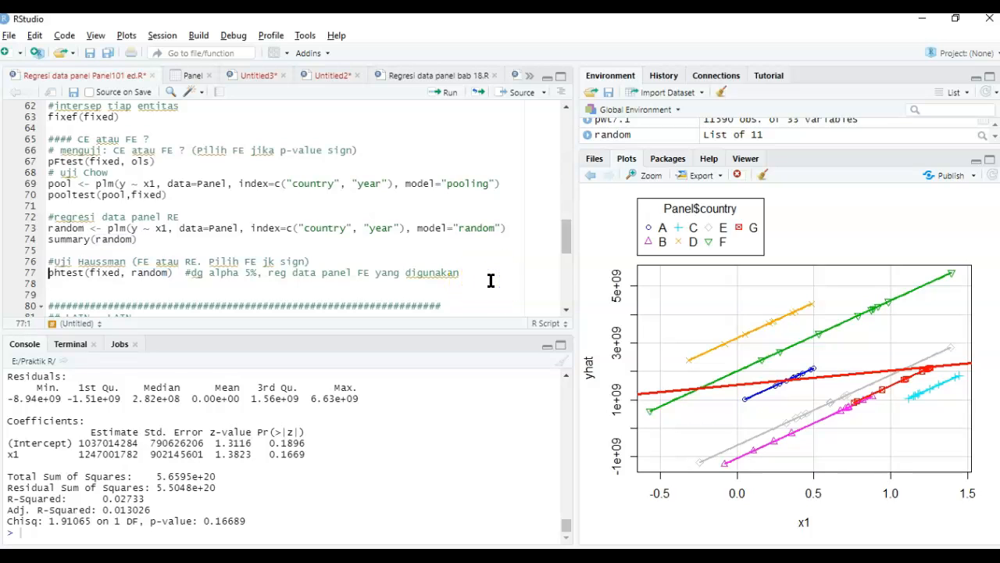
{"action": "key", "text": "ctrl+Return"}
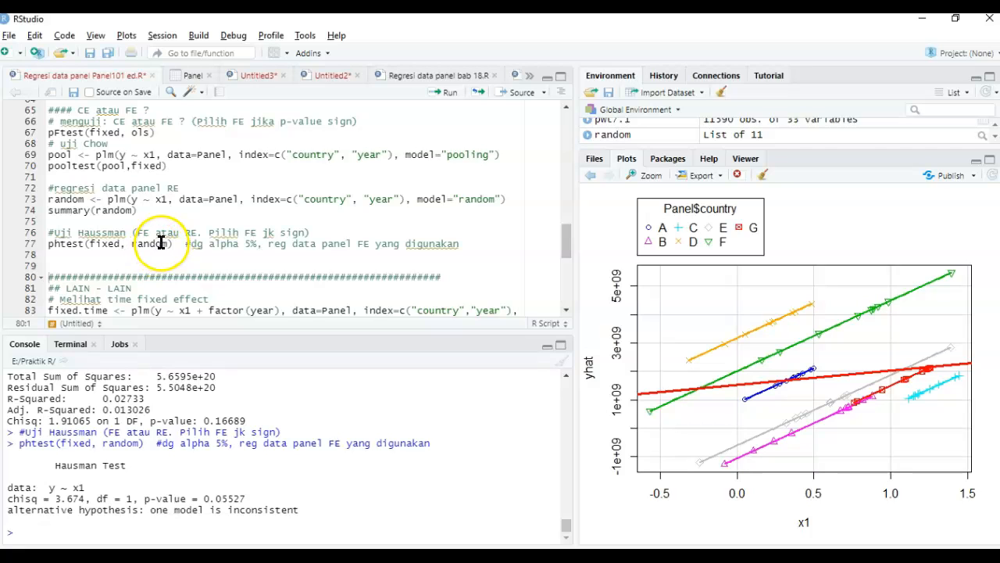
- Look over the LAIN - LAIN section below the Hausman test, including the time fixed effect regression and its tests
{"action": "left_click", "coordinate": [239, 256]}
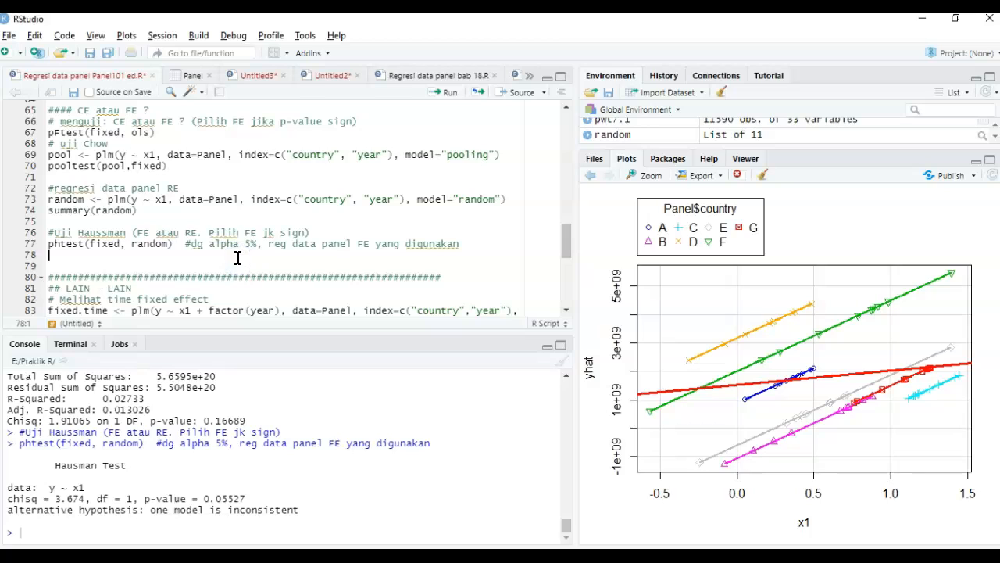
{"action": "key", "text": "Down"}
{"action": "key", "text": "Down"}
{"action": "key", "text": "Down"}
{"action": "key", "text": "Down"}
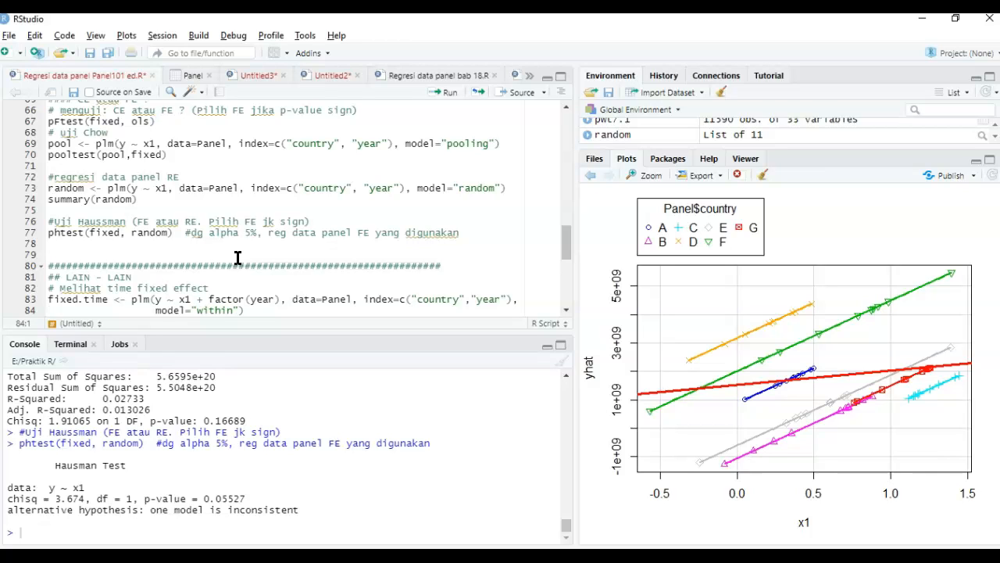
{"action": "key", "text": "Up"}
{"action": "key", "text": "Up"}
{"action": "key", "text": "Up"}
{"action": "key", "text": "Up"}
{"action": "key", "text": "Up"}
{"action": "key", "text": "Up"}
{"action": "key", "text": "Up"}
{"action": "key", "text": "Up"}
{"action": "key", "text": "Up"}
{"action": "key", "text": "Up"}
{"action": "key", "text": "Up"}
{"action": "key", "text": "Up"}
{"action": "key", "text": "Up"}
{"action": "key", "text": "Up"}
{"action": "key", "text": "Up"}
{"action": "key", "text": "Down"}
{"action": "key", "text": "Down"}
{"action": "key", "text": "Down"}
{"action": "key", "text": "Down"}
{"action": "key", "text": "Down"}
{"action": "key", "text": "Down"}
{"action": "key", "text": "Down"}
{"action": "key", "text": "Down"}
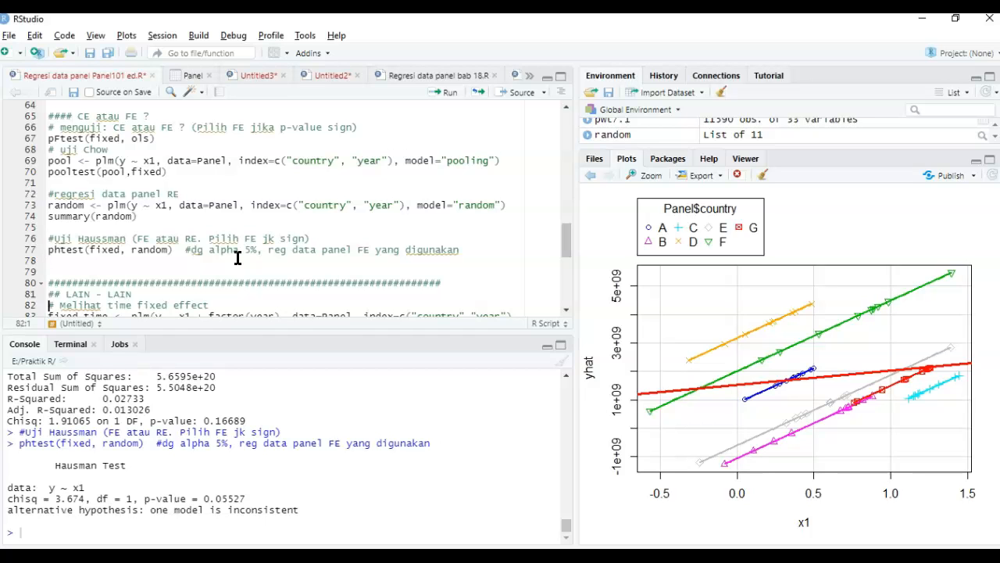
{"action": "key", "text": "Down"}
{"action": "key", "text": "Down"}
{"action": "key", "text": "Down"}
{"action": "key", "text": "Down"}
{"action": "key", "text": "Down"}
{"action": "key", "text": "Down"}
{"action": "key", "text": "Down"}
{"action": "key", "text": "Down"}
{"action": "key", "text": "Down"}
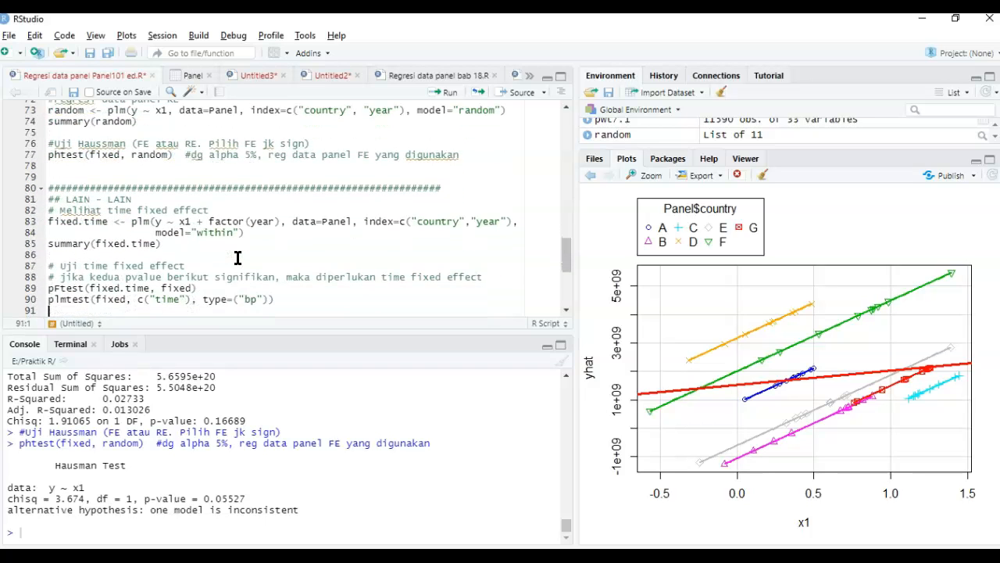
{"action": "key", "text": "Down"}
{"action": "key", "text": "Up"}
{"action": "key", "text": "Up"}
{"action": "key", "text": "Up"}
- Run the fixed.time within regression of y on x1 + factor(year) and its summary, enlarging the console to read the year coefficients
{"action": "left_click", "coordinate": [212, 200]}
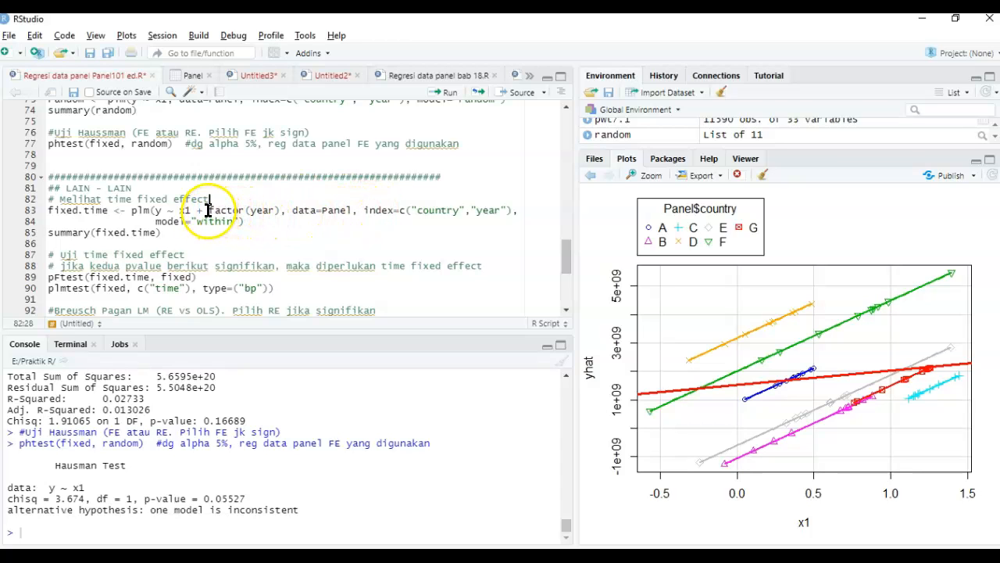
{"action": "left_click_drag", "start_coordinate": [208, 209], "coordinate": [276, 209]}
{"action": "left_click", "coordinate": [293, 213]}
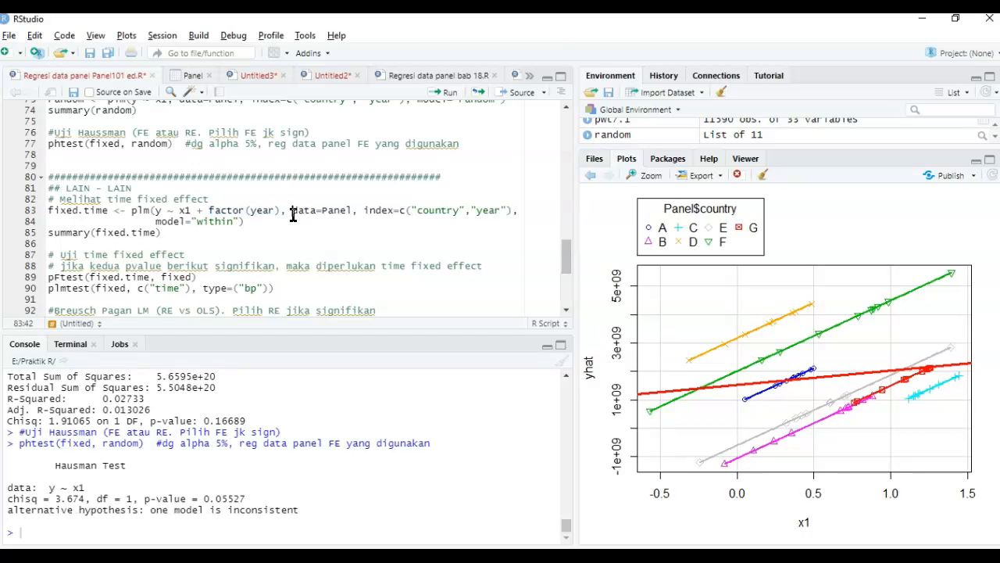
{"action": "double_click", "coordinate": [263, 211]}
{"action": "left_click", "coordinate": [105, 211]}
{"action": "key", "text": "ctrl+Return"}
{"action": "key", "text": "ctrl+Return"}
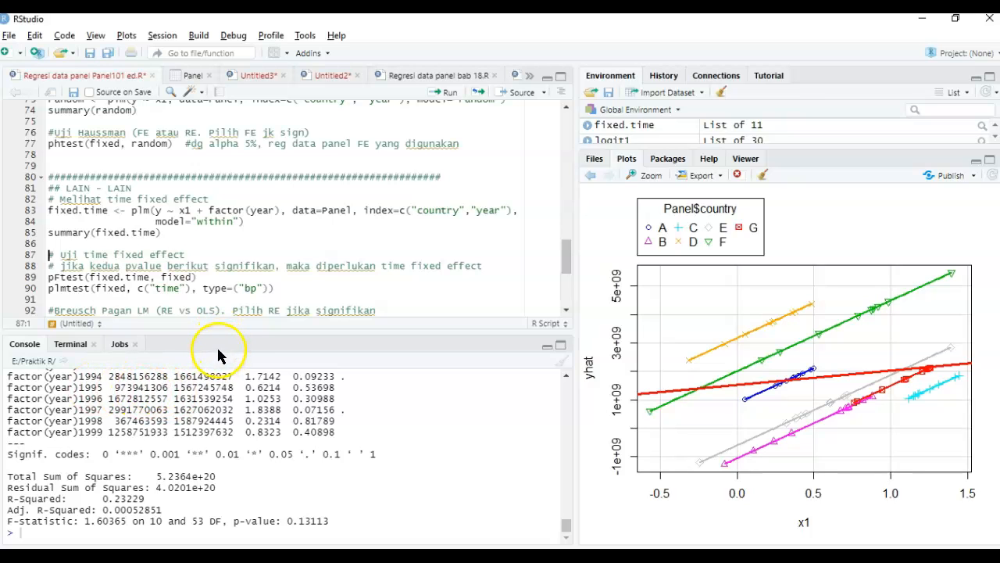
{"action": "left_click_drag", "start_coordinate": [236, 255], "coordinate": [237, 246]}
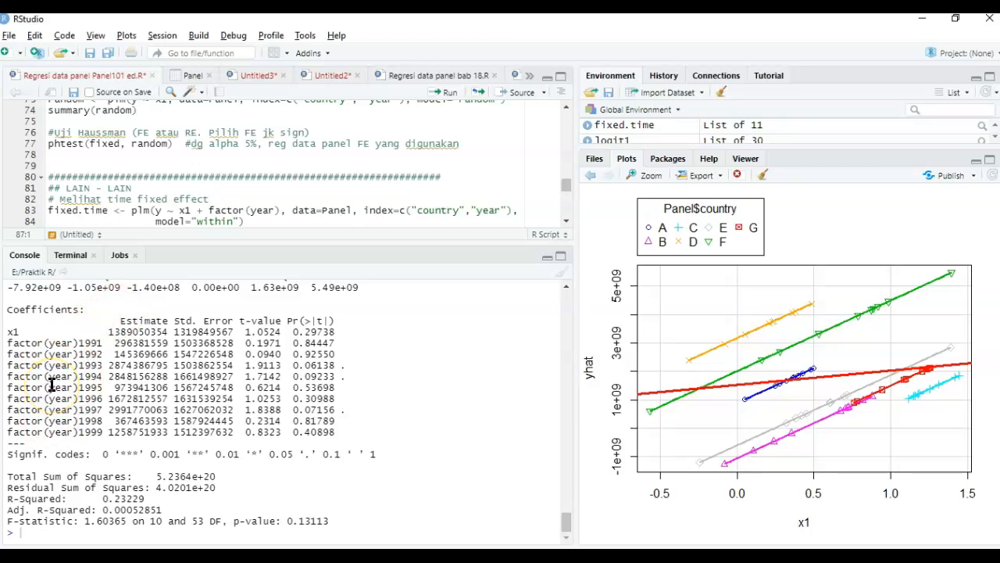
- Run pFtest(fixed.time, fixed) and plmtest(fixed, c("time"), type=("bp")) together to test the time fixed effect, and review the console output
{"action": "left_click", "coordinate": [187, 198]}
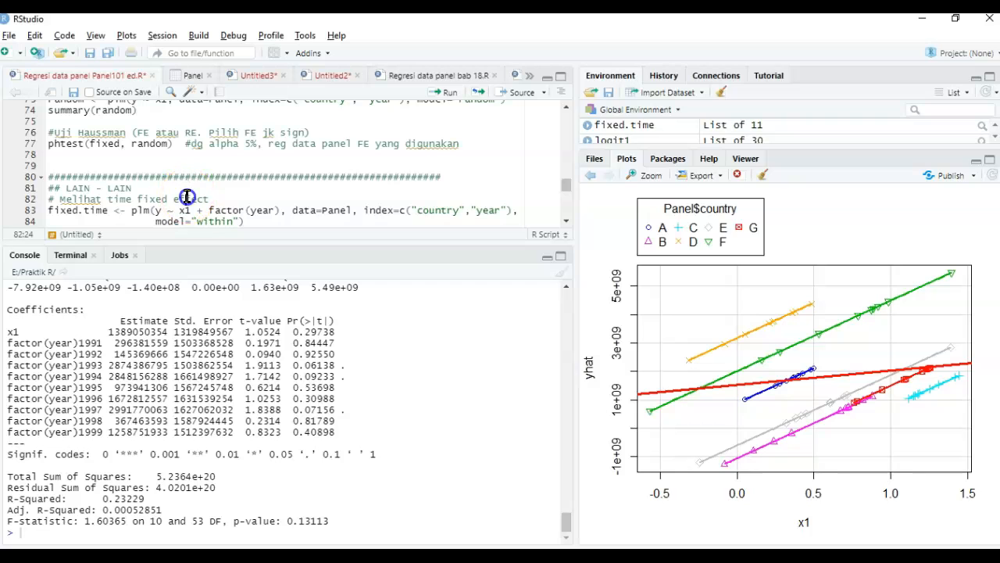
{"action": "key", "text": "Down"}
{"action": "key", "text": "Down"}
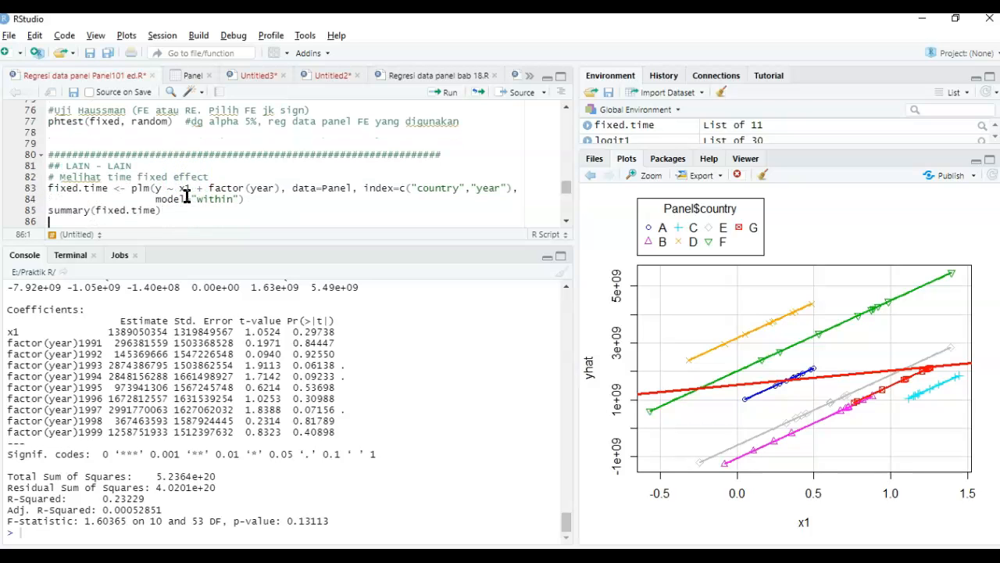
{"action": "key", "text": "Down"}
{"action": "key", "text": "Down"}
{"action": "key", "text": "Down"}
{"action": "key", "text": "Down"}
{"action": "key", "text": "Down"}
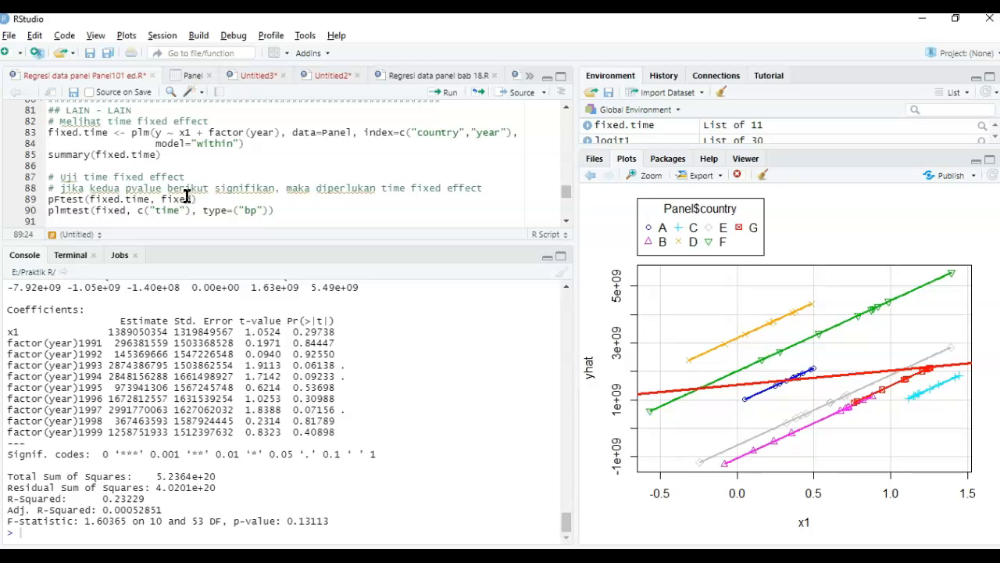
{"action": "left_click", "coordinate": [76, 201]}
{"action": "left_click_drag", "start_coordinate": [275, 209], "coordinate": [49, 202]}
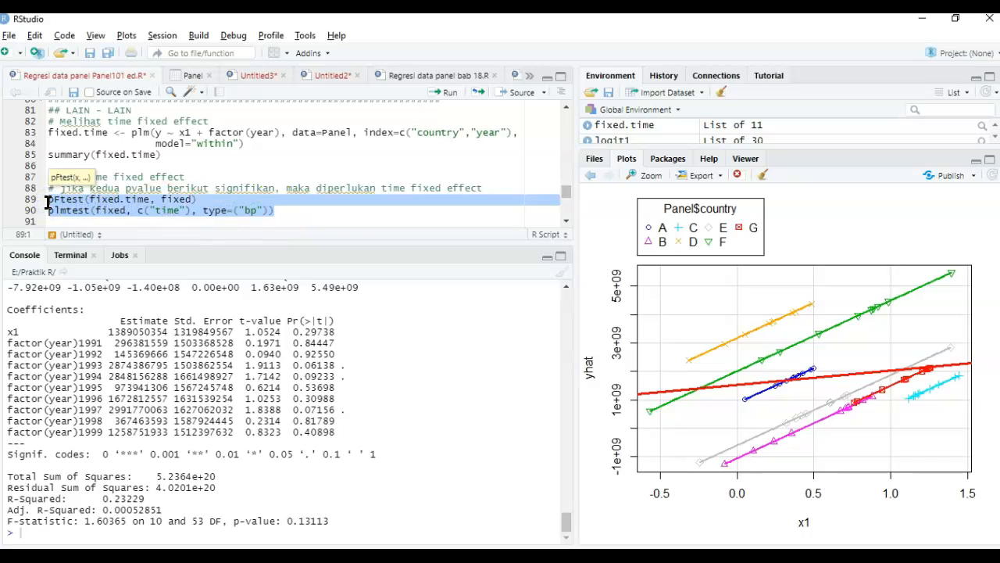
{"action": "key", "text": "ctrl+Return"}
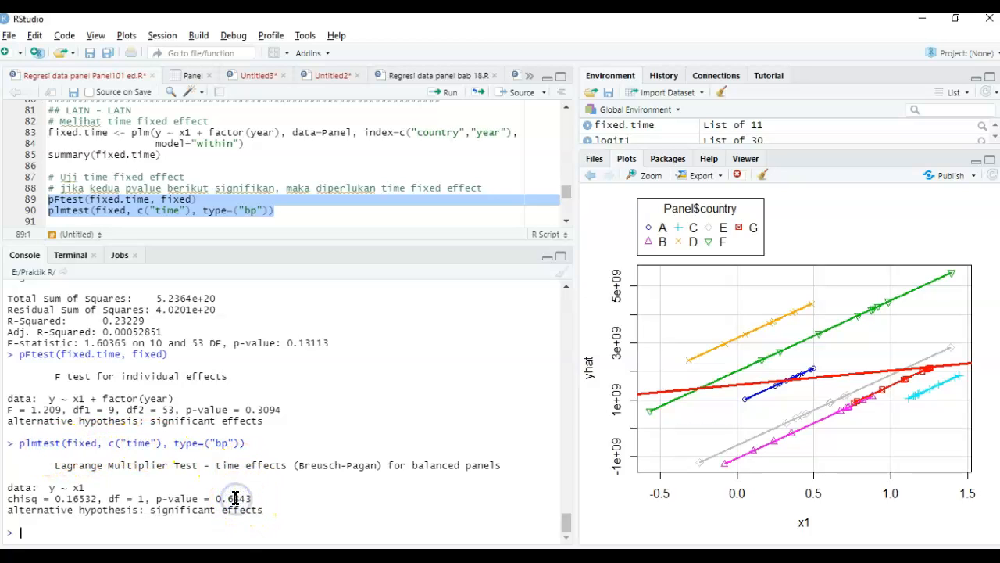
{"action": "scroll", "coordinate": [235, 498], "scroll_direction": "up", "scroll_amount": 5}
{"action": "scroll", "coordinate": [236, 498], "scroll_direction": "up", "scroll_amount": 2}
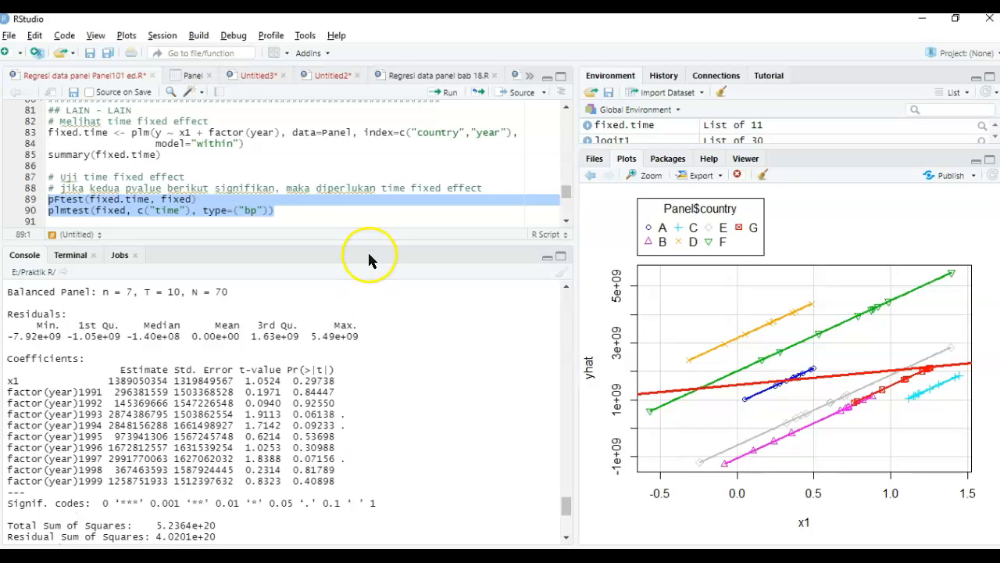
- Replace OLS with CE in the "Breusch Pagan LM (RE vs OLS)" comment
{"action": "left_click", "coordinate": [291, 178]}
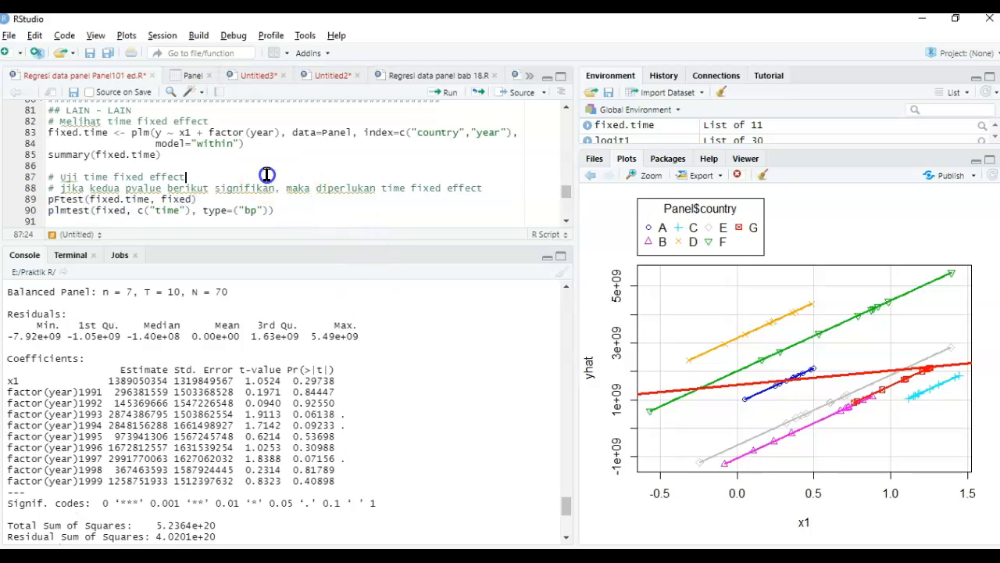
{"action": "scroll", "coordinate": [267, 174], "scroll_direction": "down", "scroll_amount": 2}
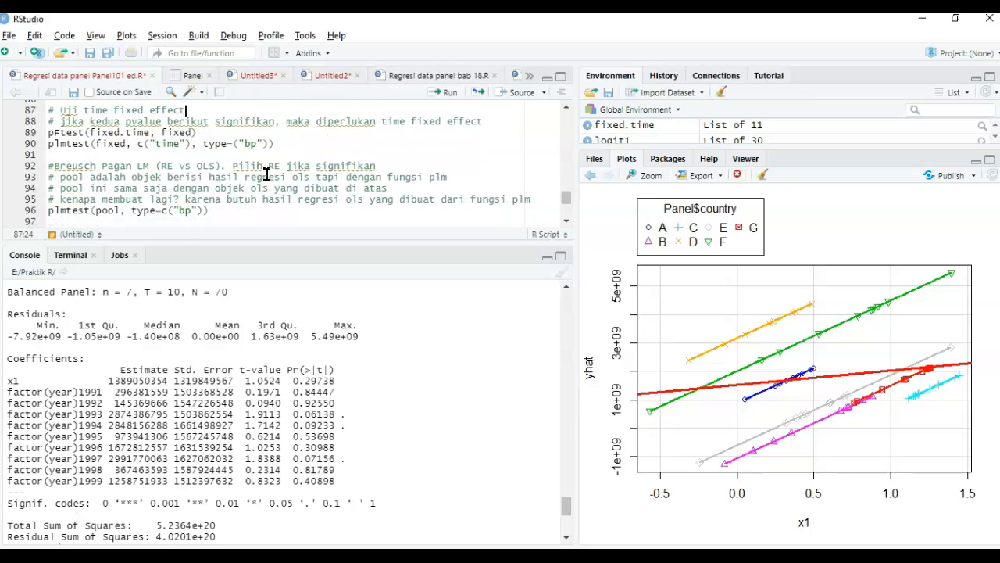
{"action": "left_click", "coordinate": [241, 204]}
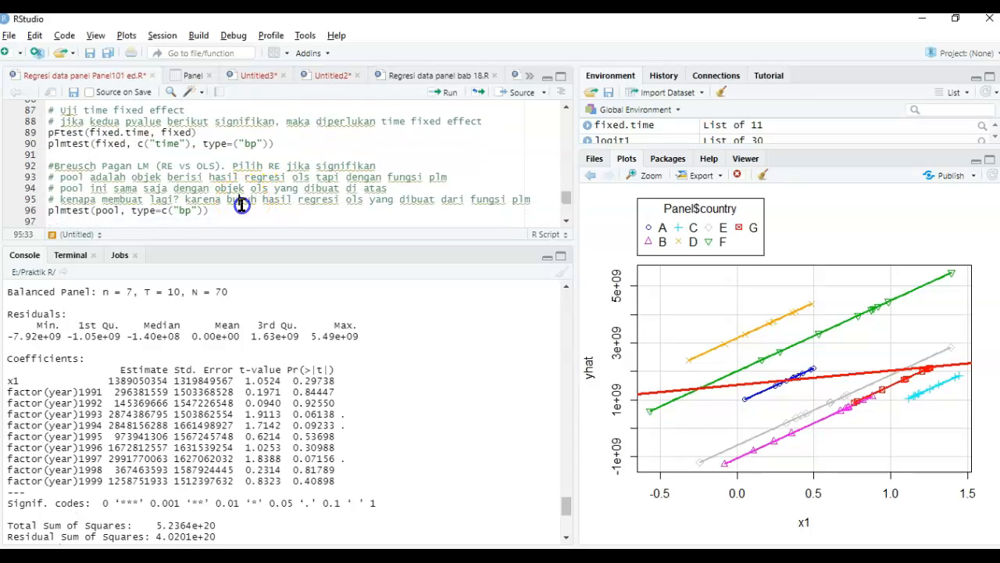
{"action": "left_click", "coordinate": [240, 209]}
{"action": "left_click", "coordinate": [216, 166]}
{"action": "key", "text": "ctrl+shift+Left"}
{"action": "type", "text": "CE"}
- Switch to the PowerPoint slide to check the Lagrange Multiplier rule for CE atau RE, and return to RStudio
{"action": "key", "text": "alt+Tab"}
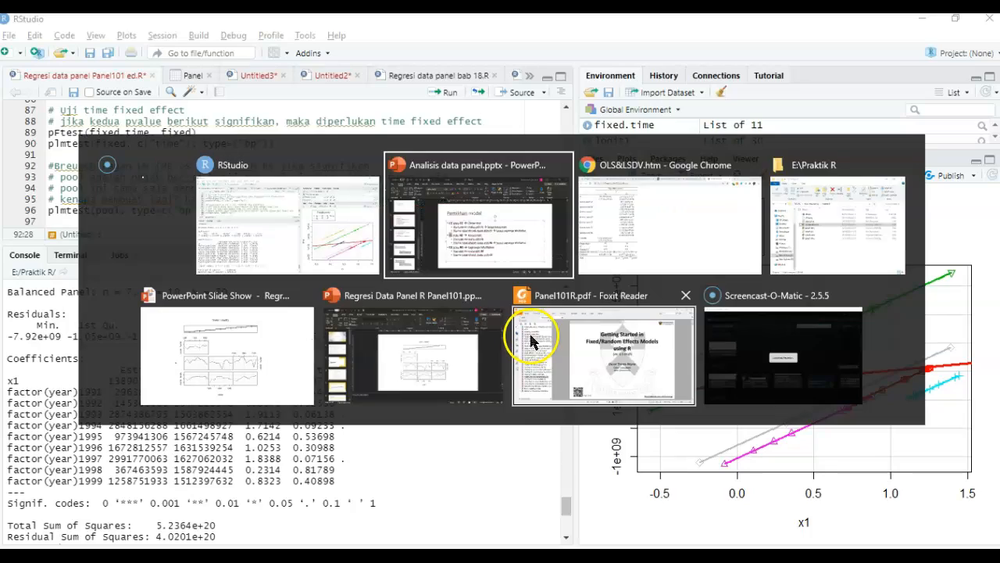
{"action": "double_click", "coordinate": [449, 403]}
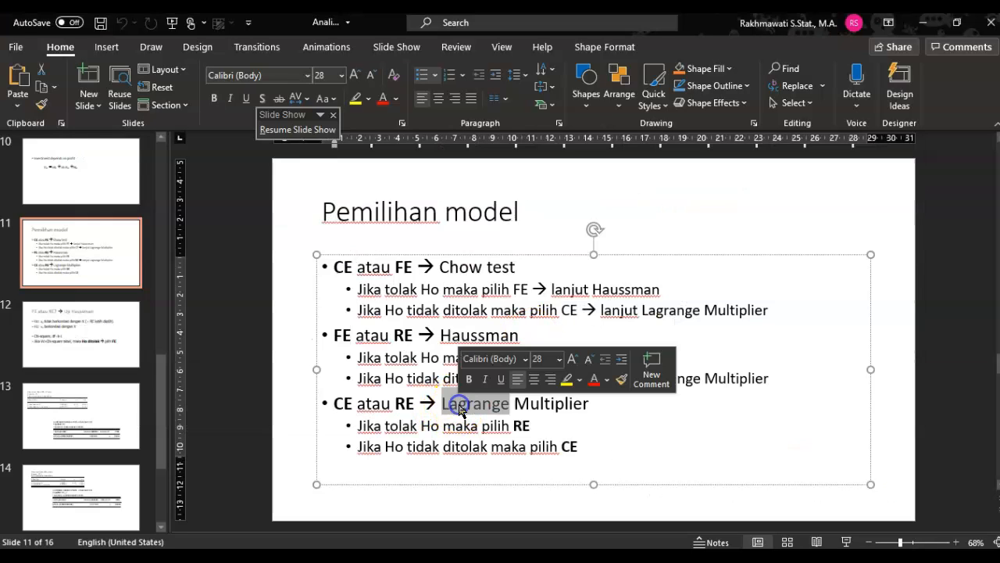
{"action": "double_click", "coordinate": [547, 404]}
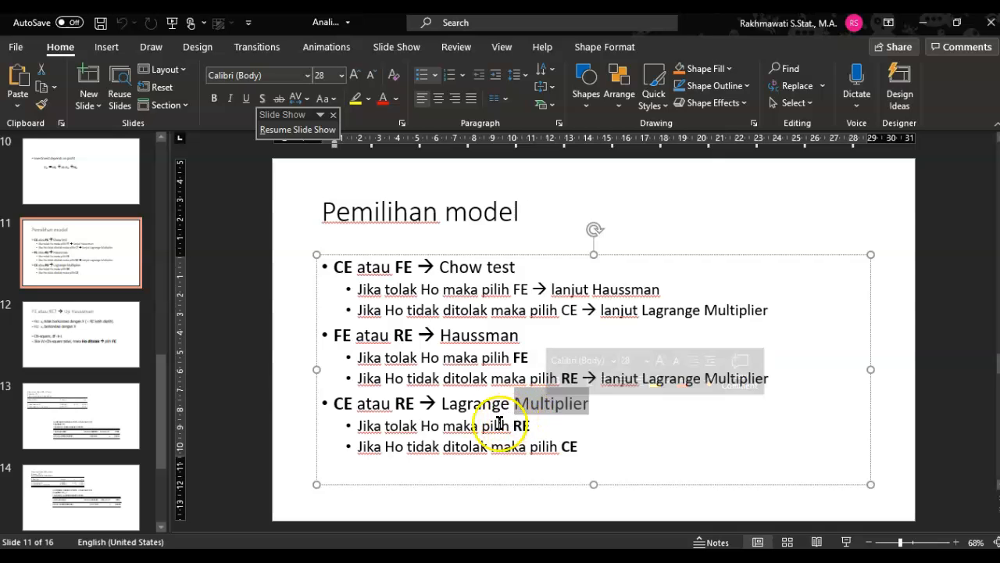
{"action": "left_click", "coordinate": [425, 432]}
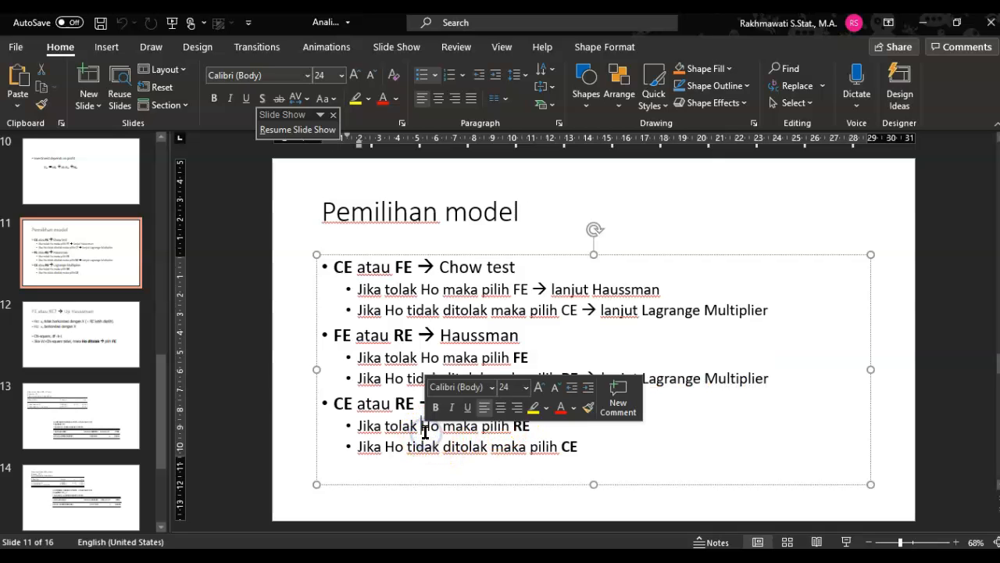
{"action": "left_click", "coordinate": [534, 427]}
{"action": "left_click", "coordinate": [576, 458]}
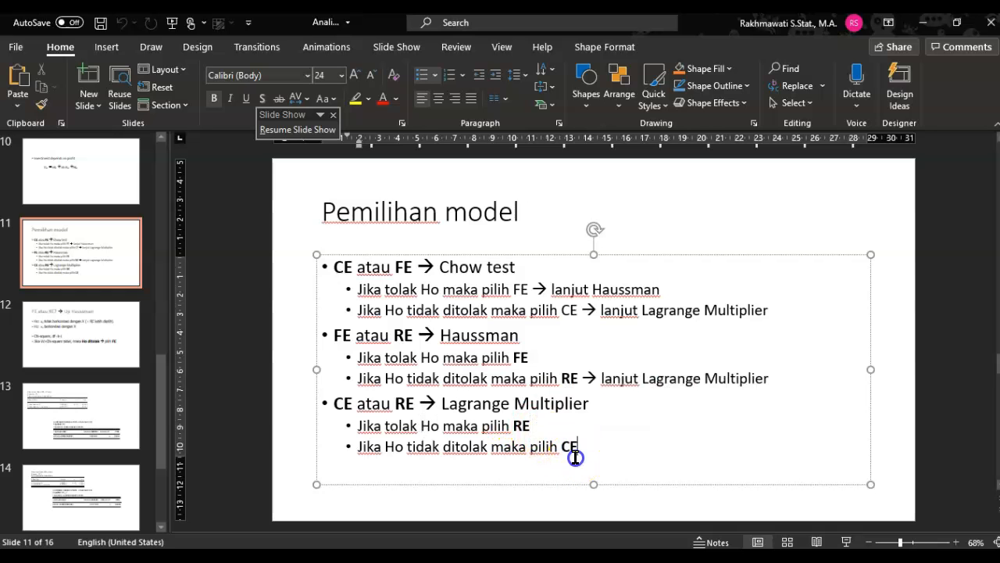
{"action": "key", "text": "alt+Tab"}
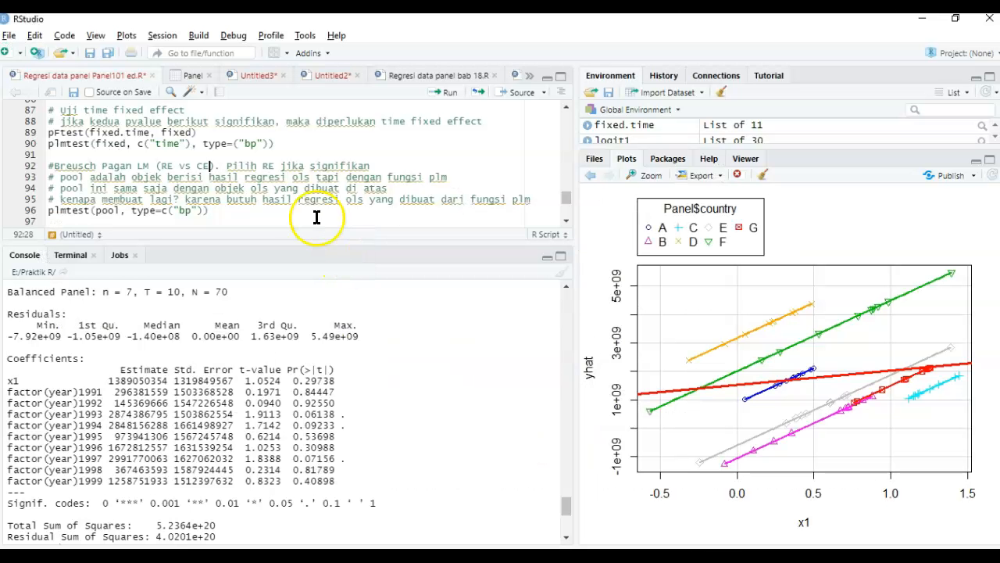
- Review the ADF stationarity section of the script, covering Panel.set, the tseries package and the adf.test call
{"action": "key", "text": "Down"}
{"action": "key", "text": "Down"}
{"action": "key", "text": "Down"}
{"action": "key", "text": "Down"}
{"action": "key", "text": "Down"}
{"action": "key", "text": "Down"}
{"action": "key", "text": "Down"}
{"action": "key", "text": "Down"}
{"action": "key", "text": "Down"}
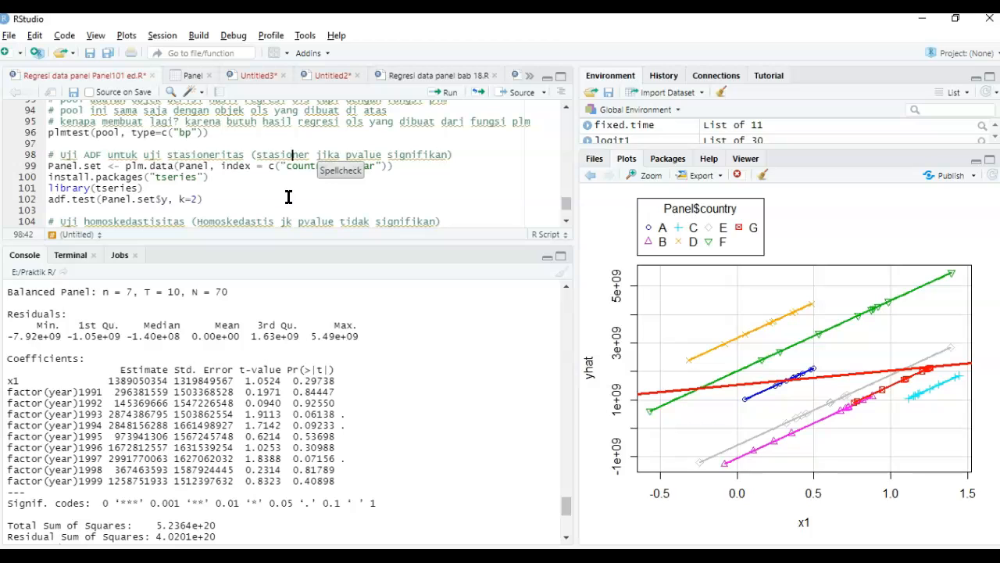
{"action": "key", "text": "Down"}
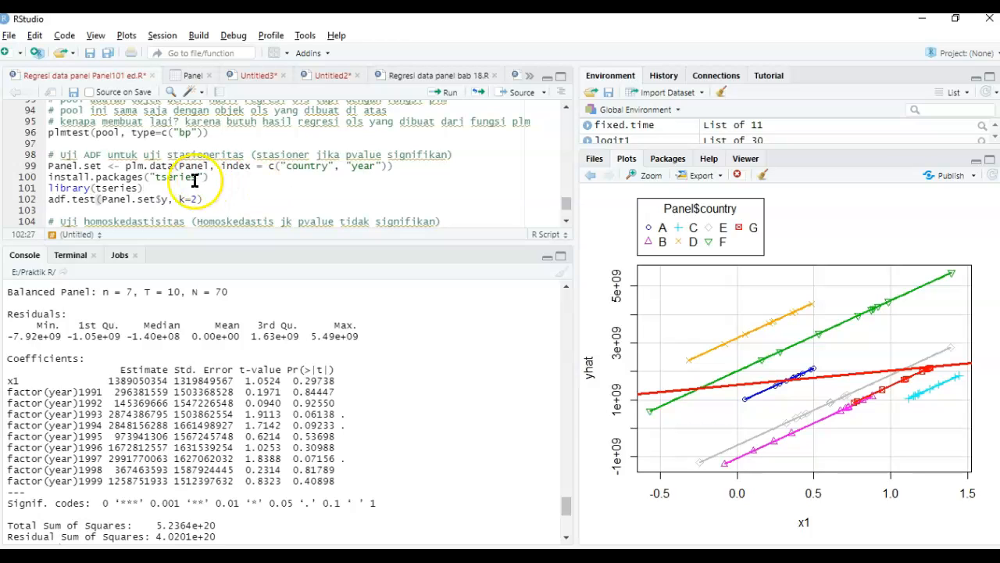
{"action": "double_click", "coordinate": [59, 200]}
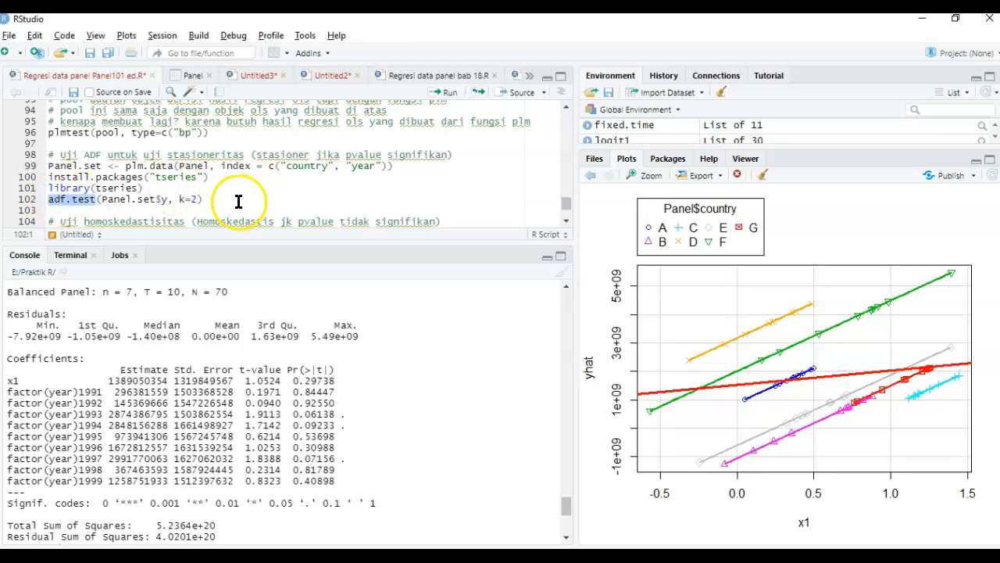
{"action": "left_click", "coordinate": [238, 202]}
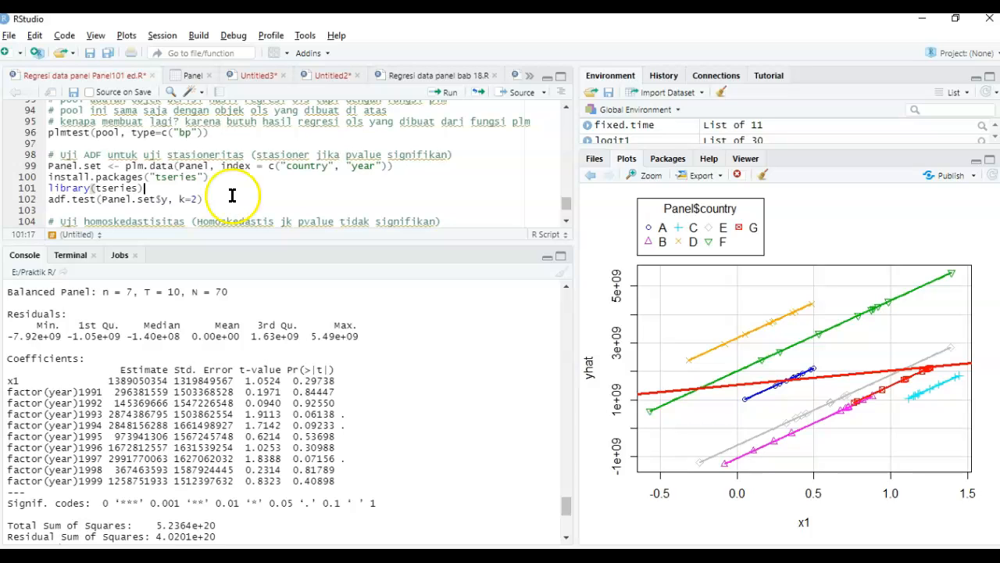
{"action": "double_click", "coordinate": [174, 176]}
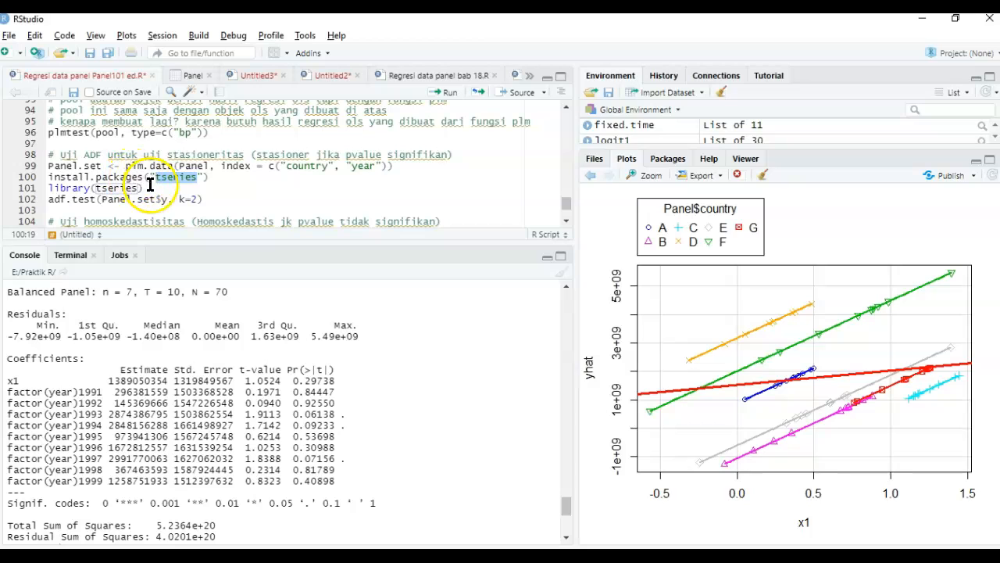
{"action": "left_click", "coordinate": [150, 200]}
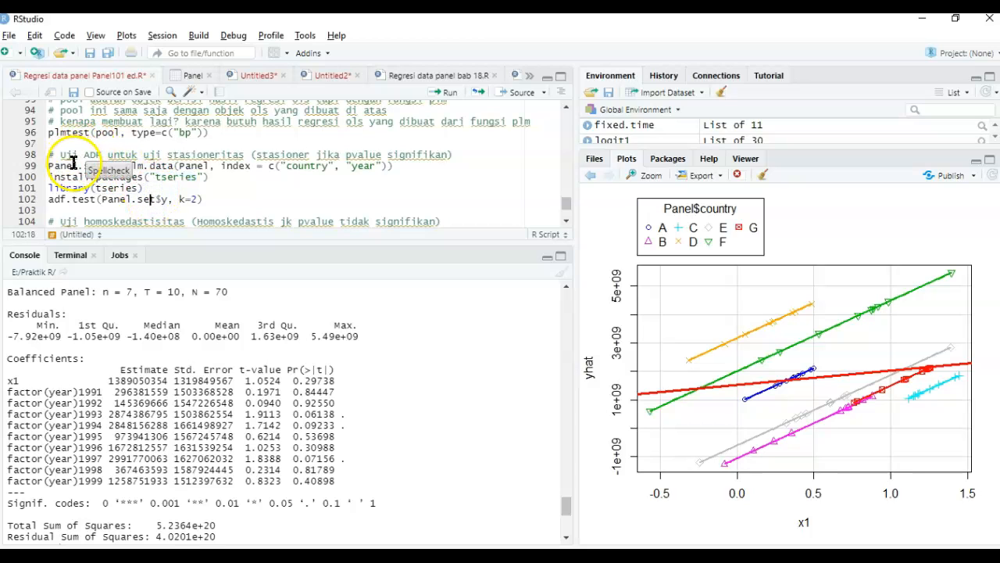
- Create Panel.set with plm.data indexed by country and year, load tseries, run adf.test(Panel.set$y, k=2), and check its p-value
{"action": "left_click_drag", "start_coordinate": [50, 165], "coordinate": [402, 169]}
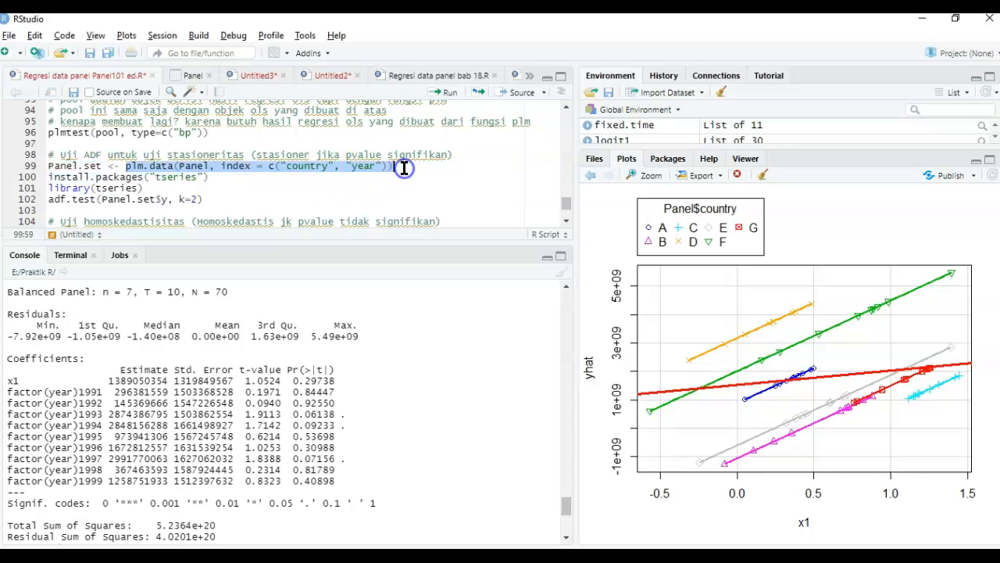
{"action": "left_click", "coordinate": [404, 168]}
{"action": "key", "text": "ctrl+Return"}
{"action": "key", "text": "Down"}
{"action": "key", "text": "ctrl+Return"}
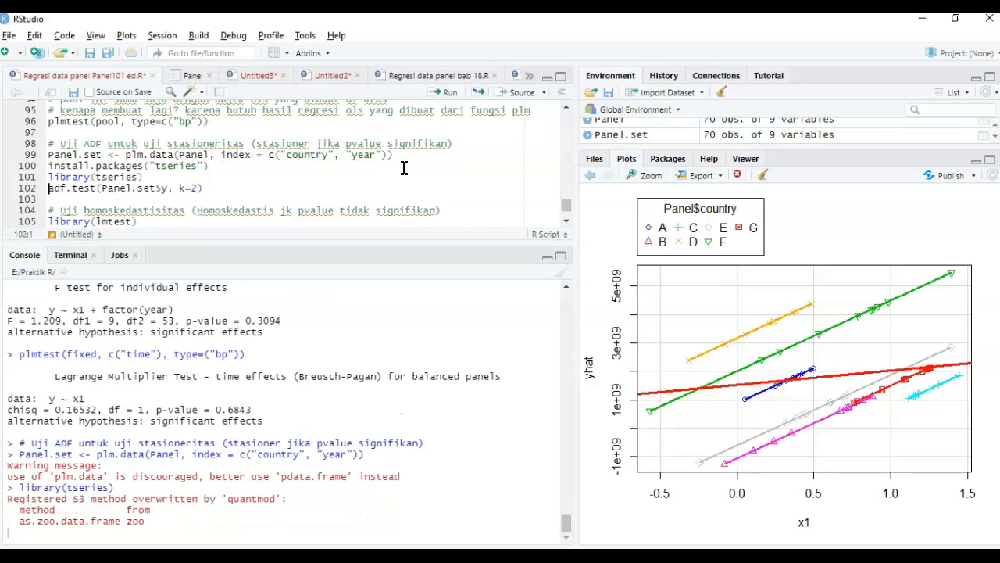
{"action": "key", "text": "ctrl+Return"}
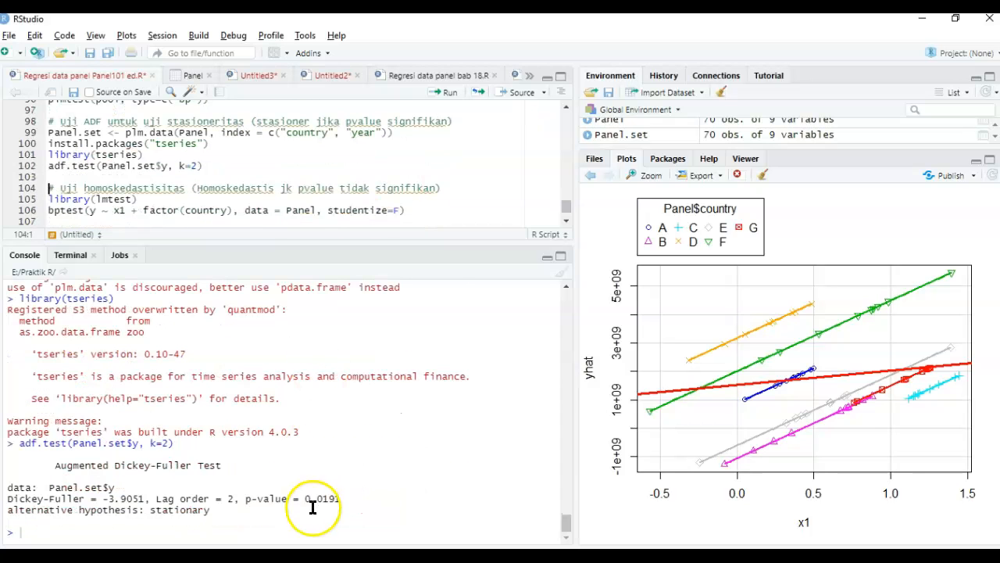
{"action": "left_click_drag", "start_coordinate": [303, 499], "coordinate": [350, 498]}
- Load lmtest, run the homoskedasticity test bptest(y ~ x1 + factor(country), data = Panel, studentize=F), and check its p-value
{"action": "left_click", "coordinate": [303, 163]}
{"action": "key", "text": "Down"}
{"action": "key", "text": "ctrl+Return"}
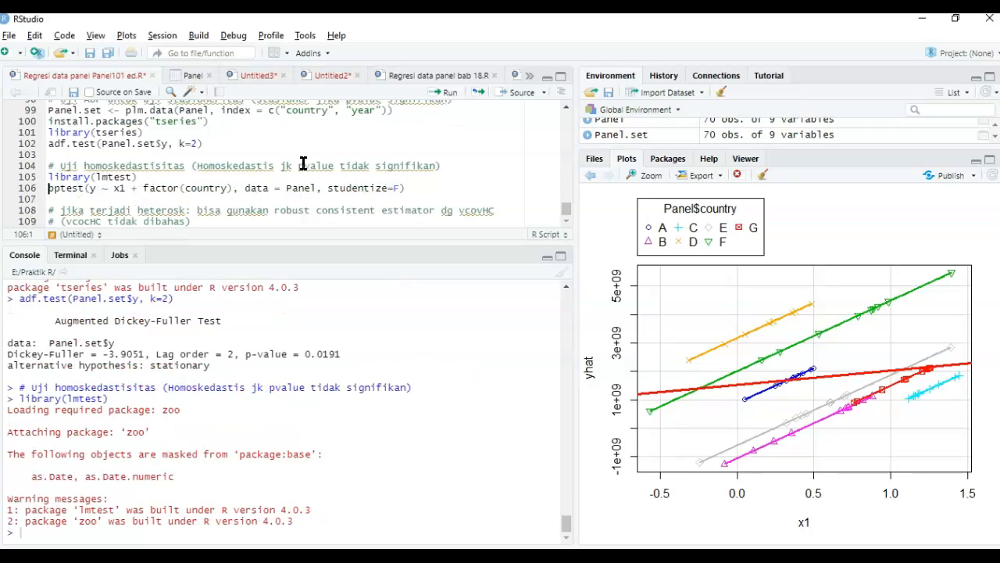
{"action": "key", "text": "ctrl+Return"}
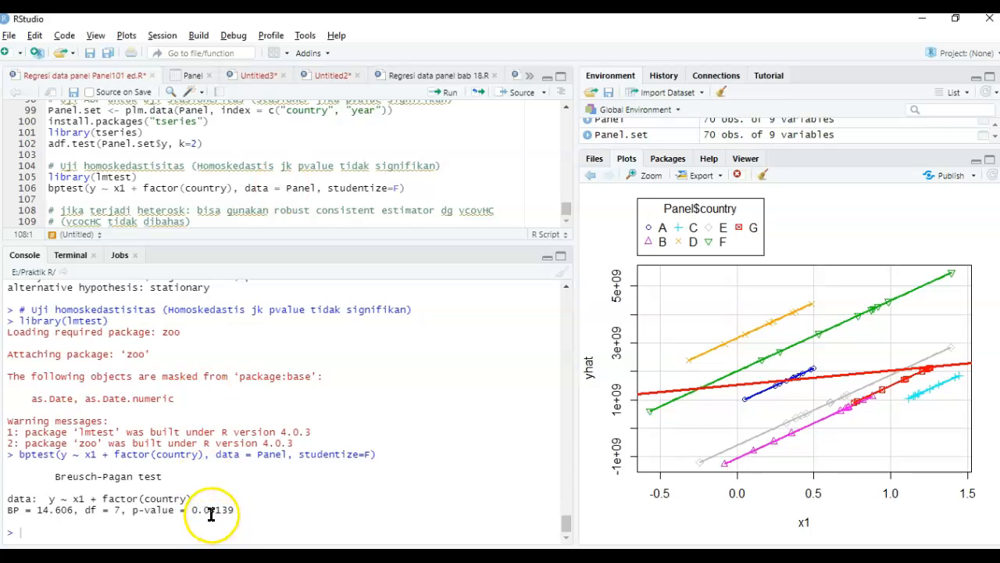
{"action": "left_click_drag", "start_coordinate": [190, 510], "coordinate": [239, 509]}
- Examine the comment on using a robust consistent estimator with vcovHC in case of heteroskedasticity
{"action": "left_click", "coordinate": [175, 207]}
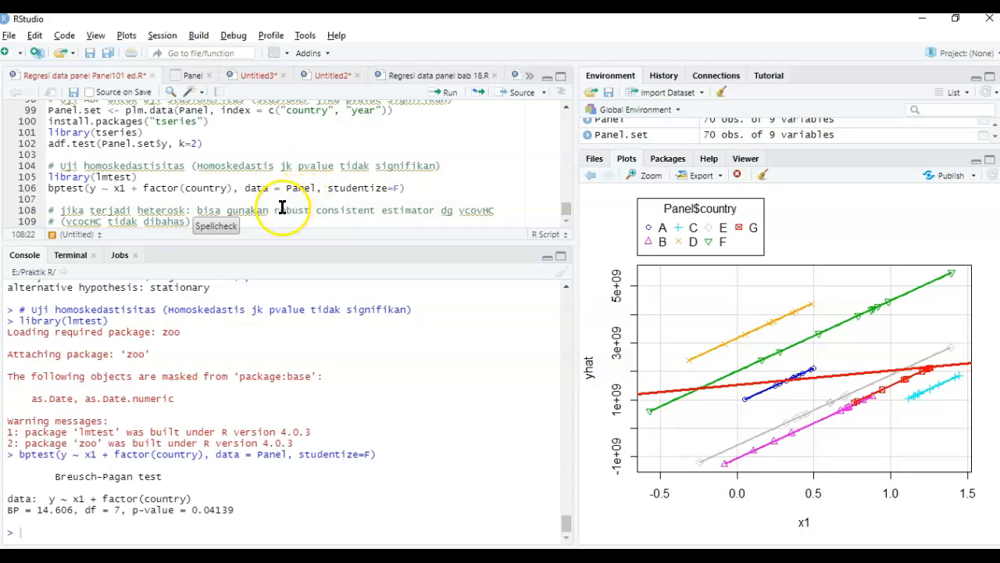
{"action": "left_click_drag", "start_coordinate": [275, 211], "coordinate": [438, 207]}
{"action": "left_click", "coordinate": [438, 207]}
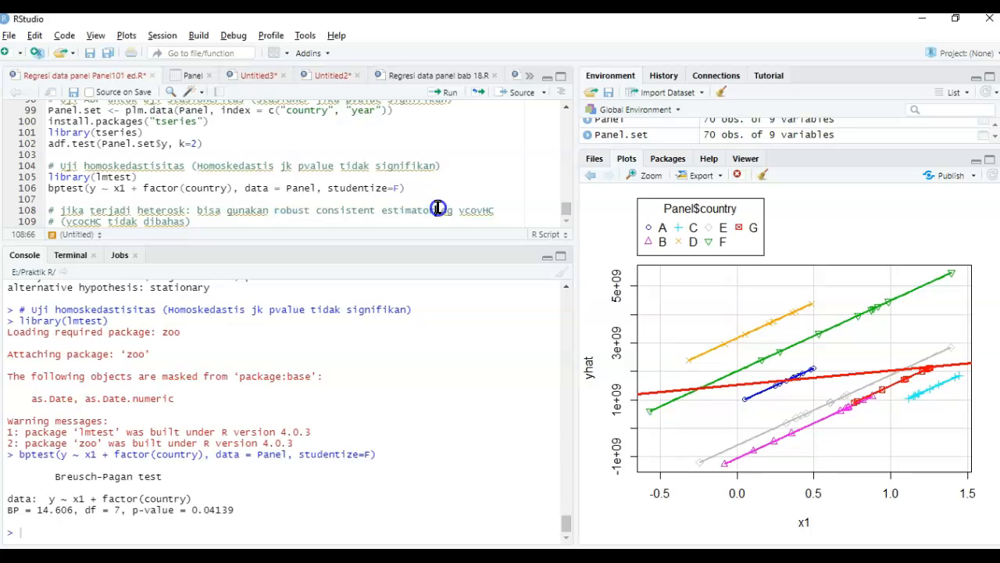
{"action": "left_click_drag", "start_coordinate": [438, 207], "coordinate": [275, 209]}
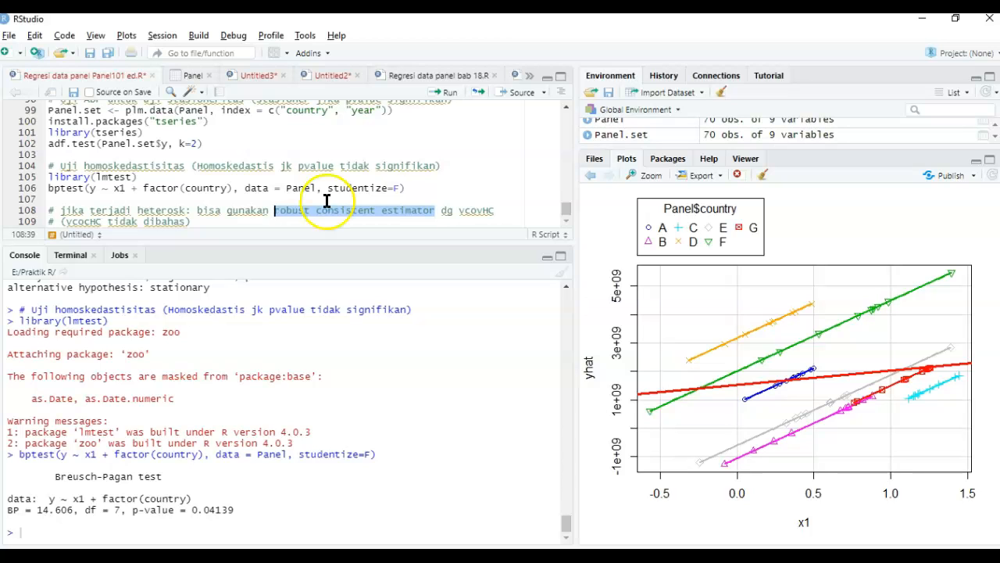
{"action": "left_click", "coordinate": [470, 210]}
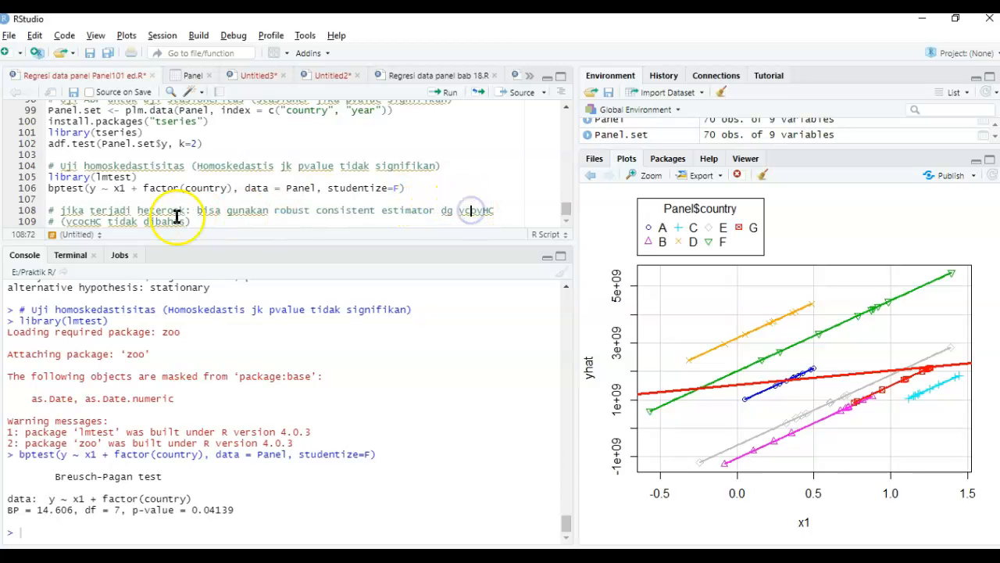
{"action": "double_click", "coordinate": [85, 221]}
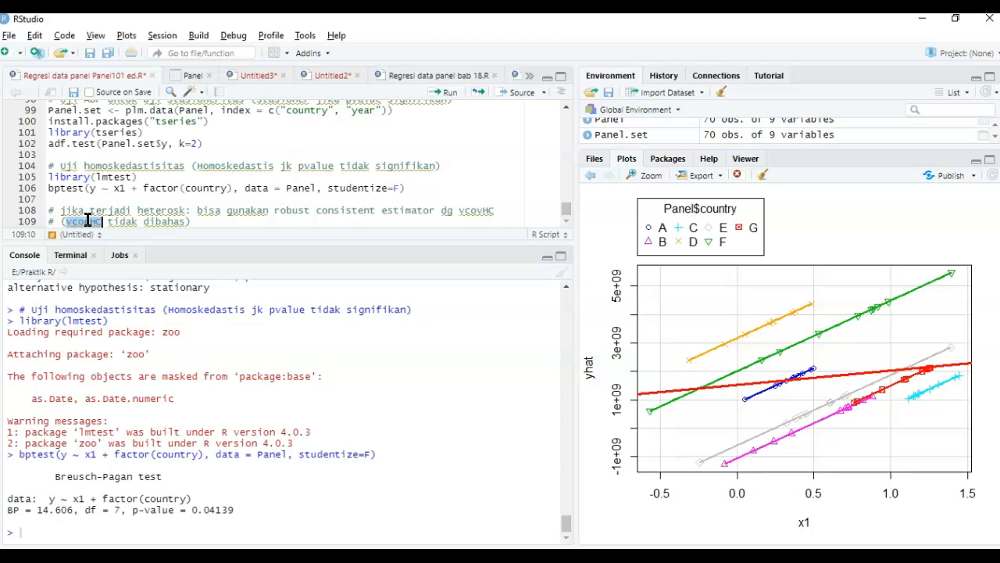